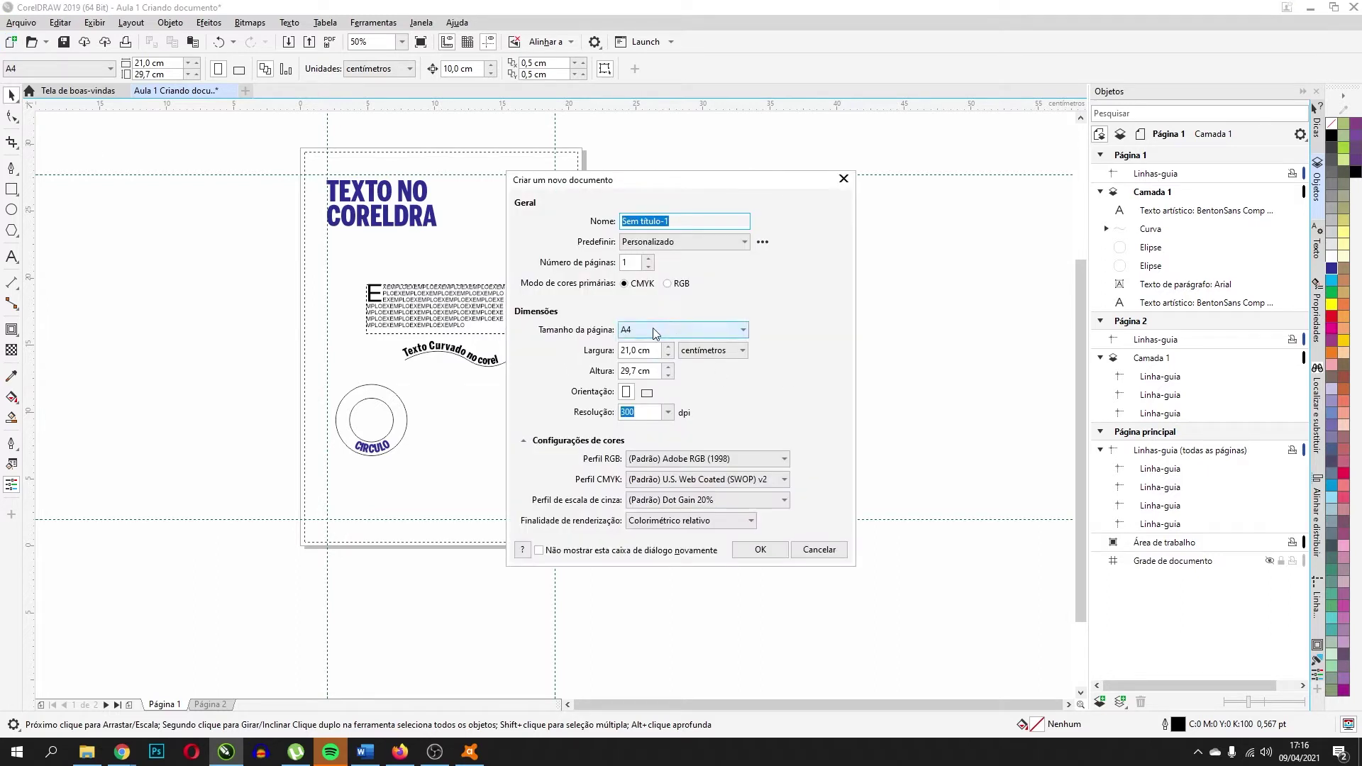
Create a new document with page size A6 and centimetres as its units.
click(653, 329)
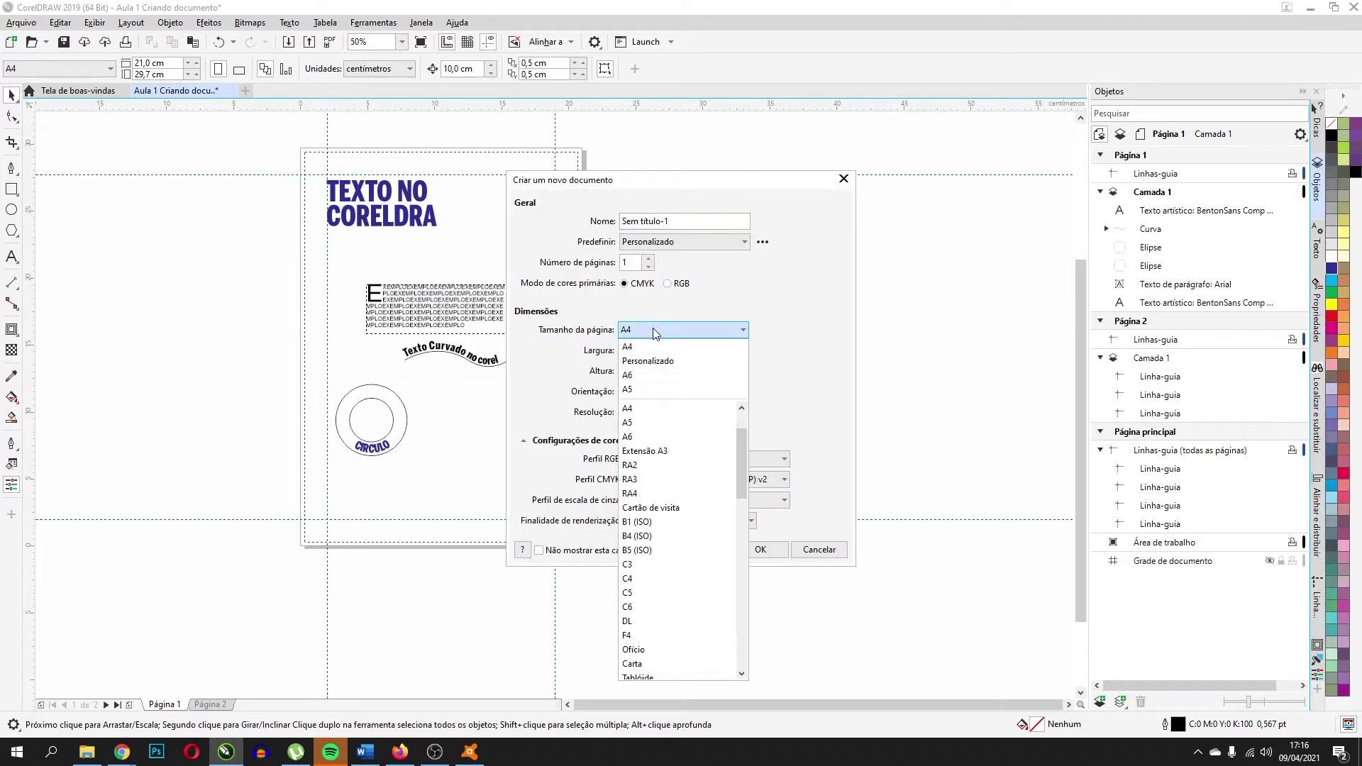
click(642, 375)
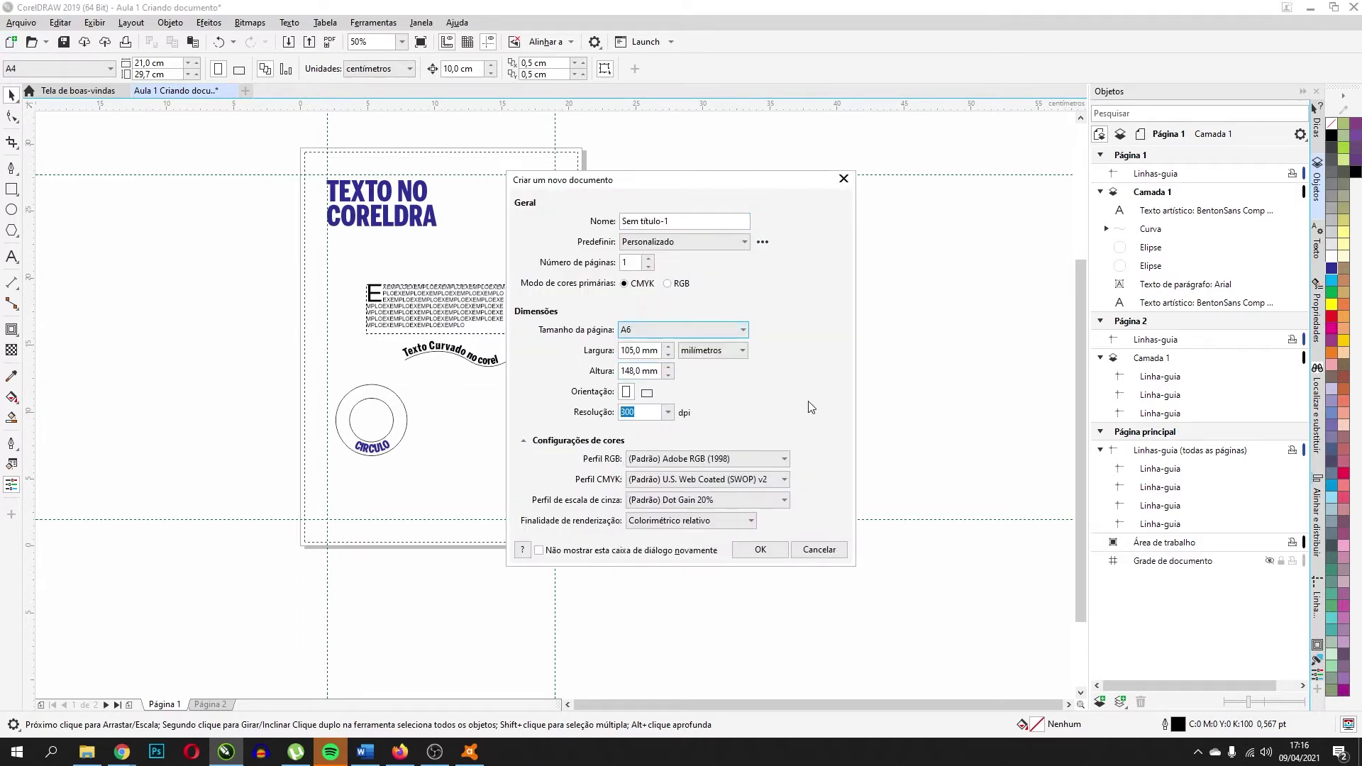
click(727, 350)
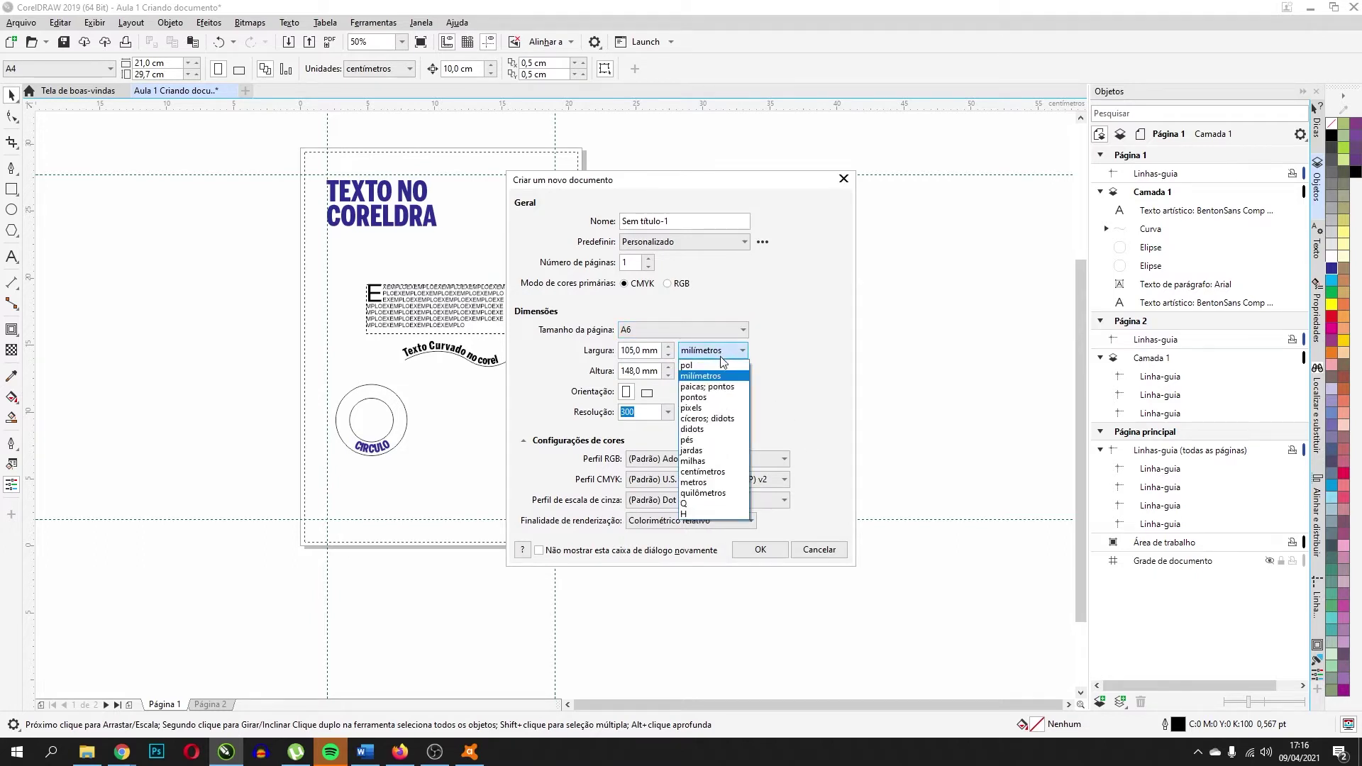
click(701, 472)
click(756, 551)
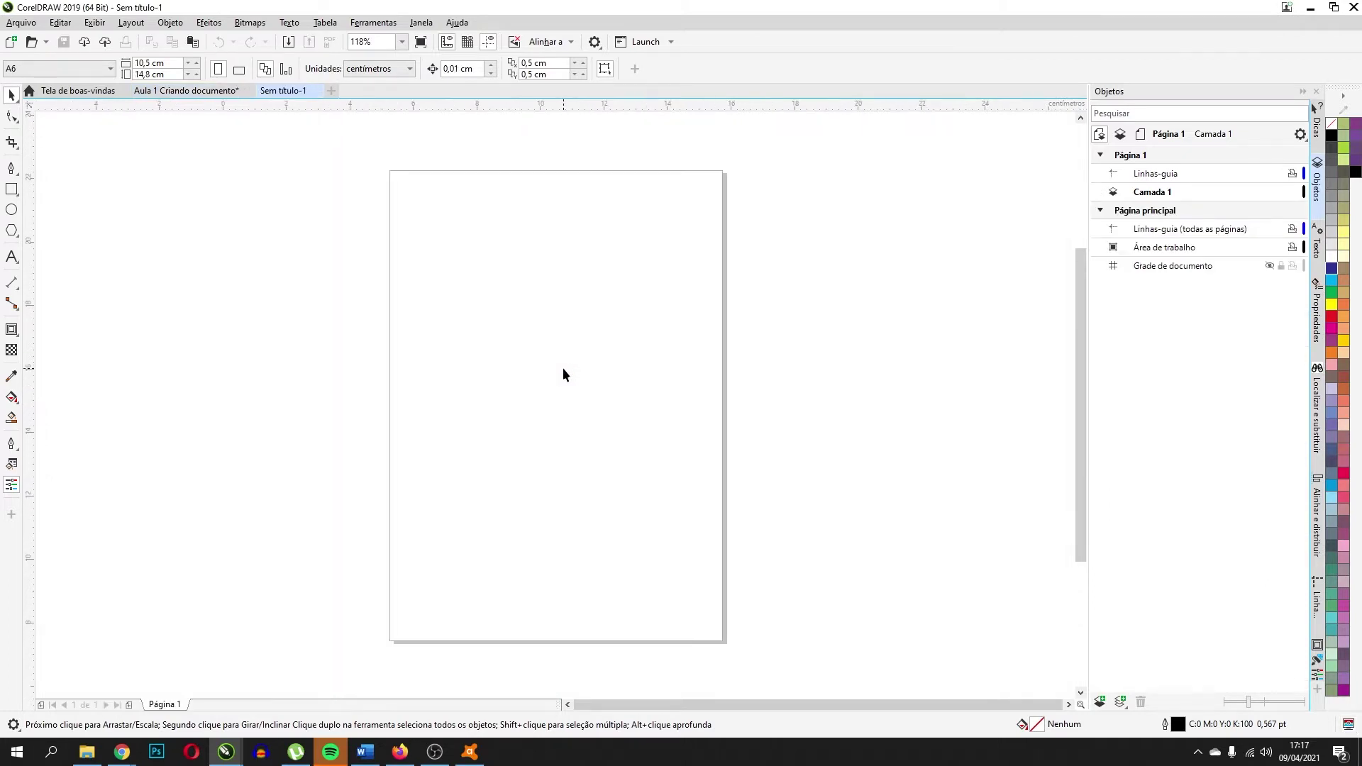
click(11, 189)
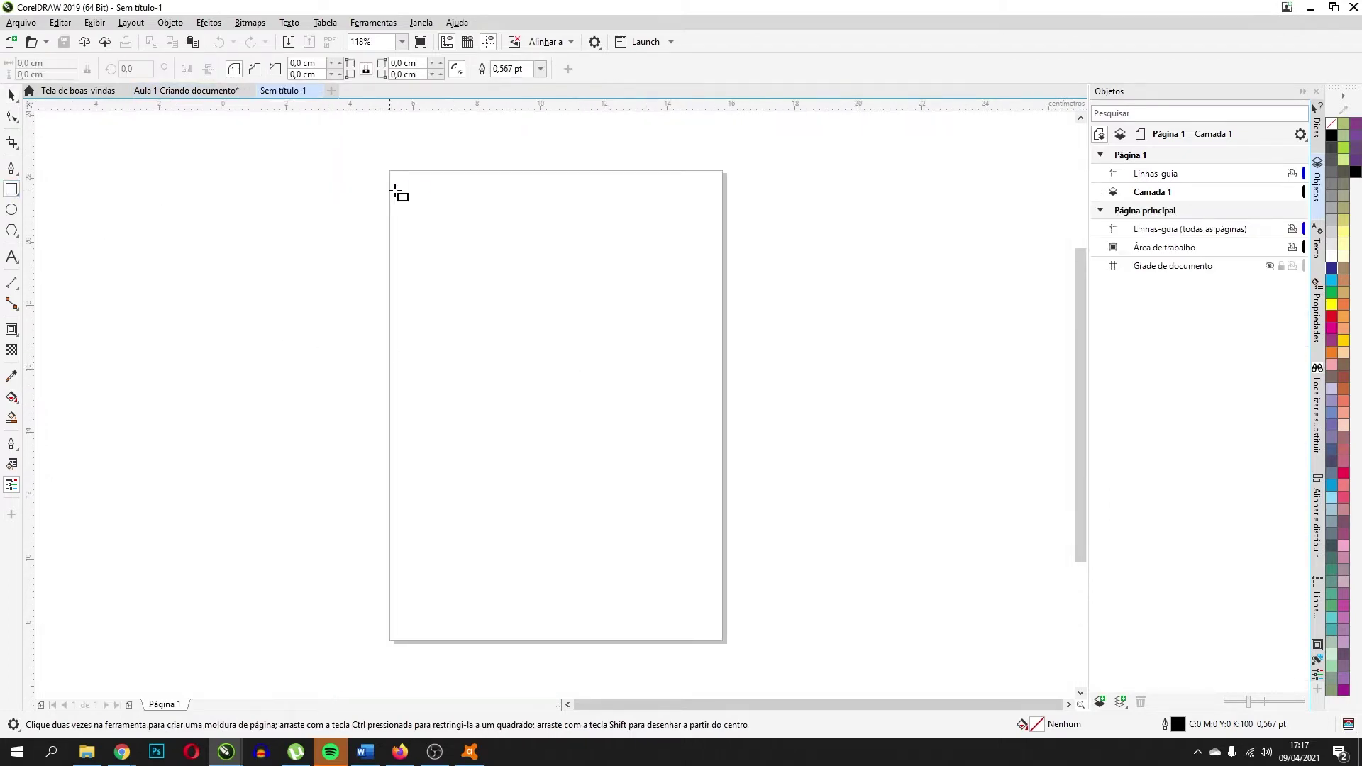
drag(390, 171, 721, 640)
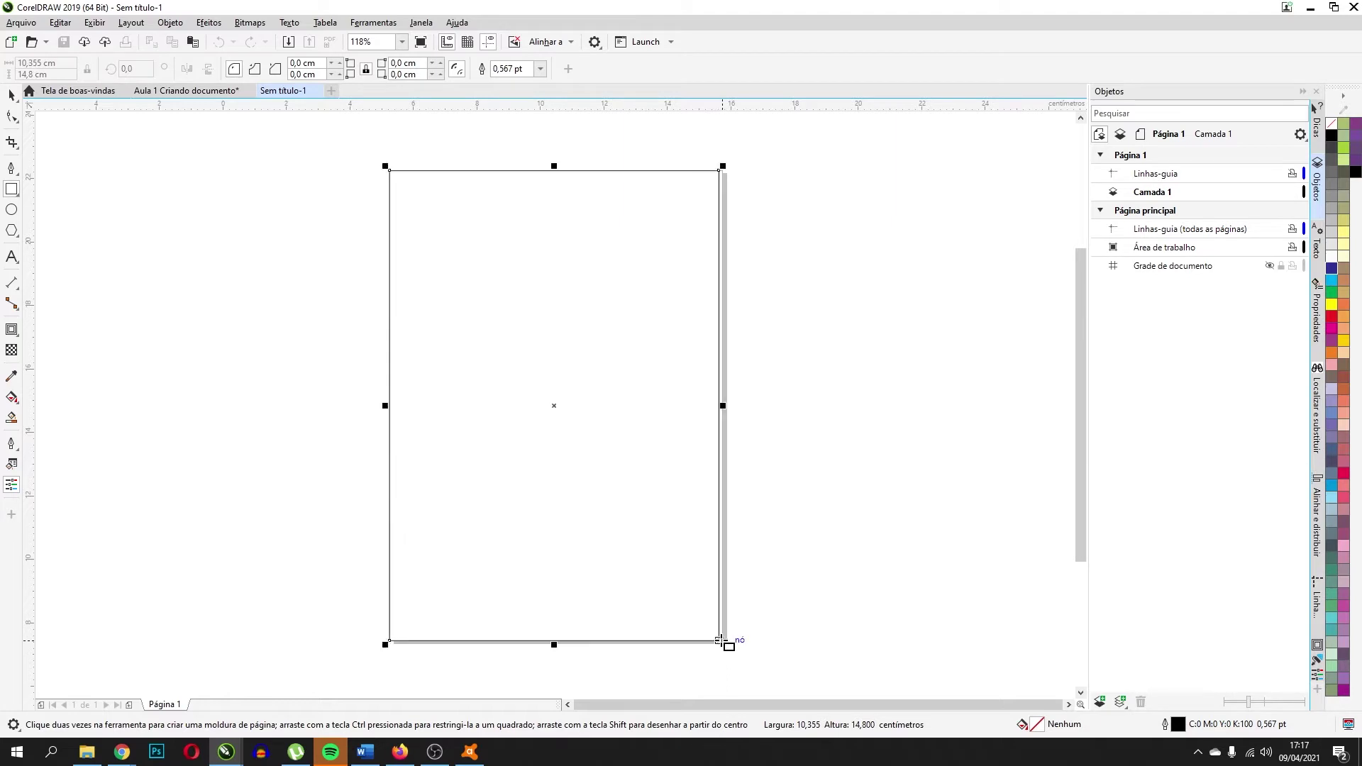
click(742, 535)
key(ctrl+z)
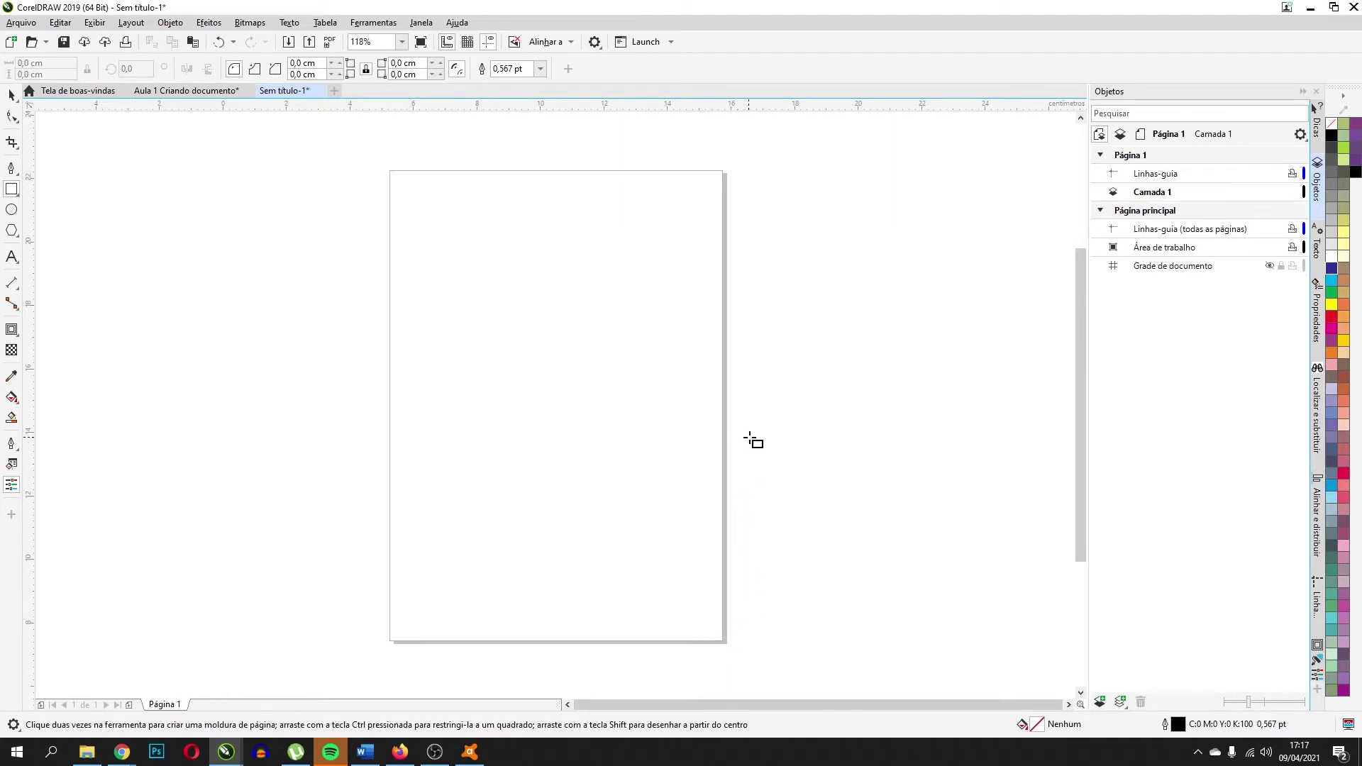
Draw a rectangle covering the whole 10.5 × 14.8 cm page and fill it with dark blue.
drag(390, 171, 723, 641)
click(1332, 270)
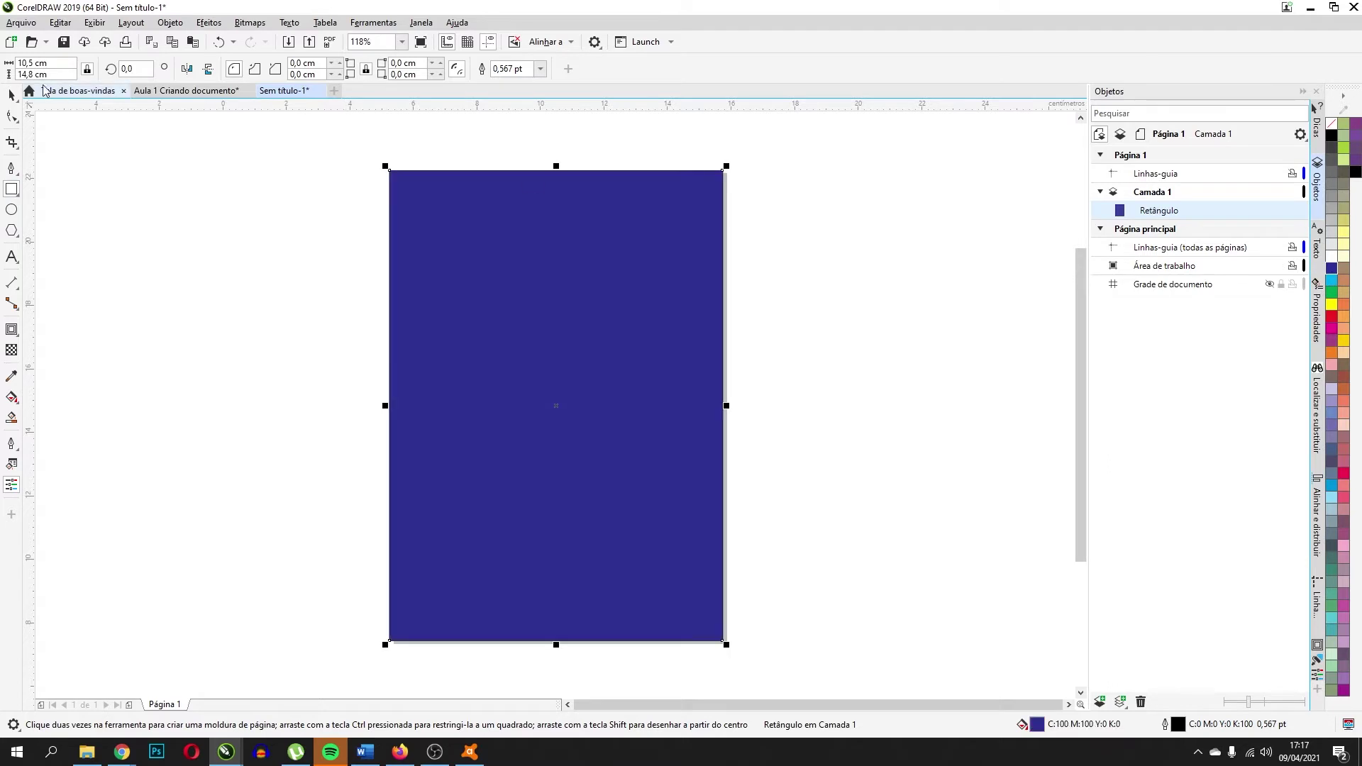
click(12, 94)
mouse_move(439, 215)
mouse_down()
mouse_move(672, 328)
mouse_move(665, 302)
mouse_up()
key(ctrl+z)
Draw a bar about 8 × 1.4 cm on the blue background, fill it cyan and stack four copies of it below.
click(11, 189)
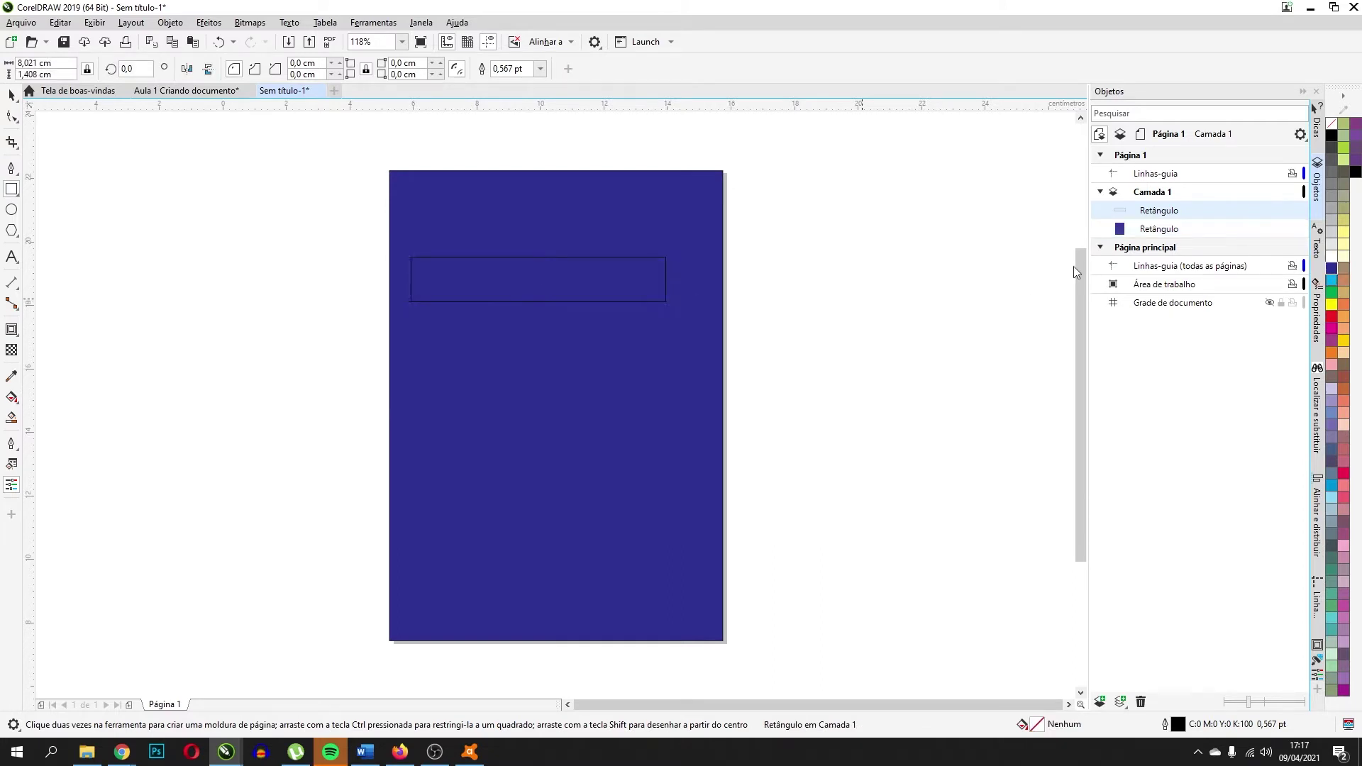
click(1332, 281)
key(space)
drag(511, 273, 496, 512)
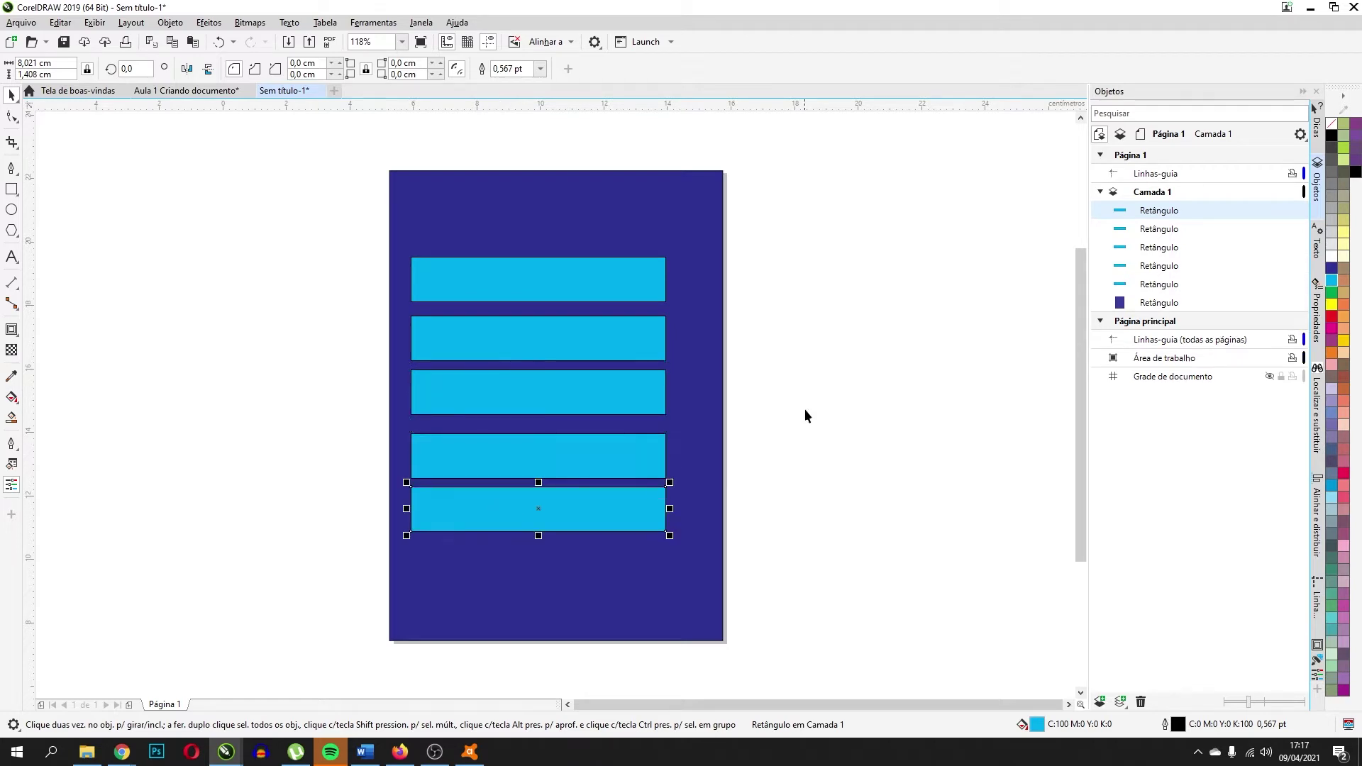
click(799, 390)
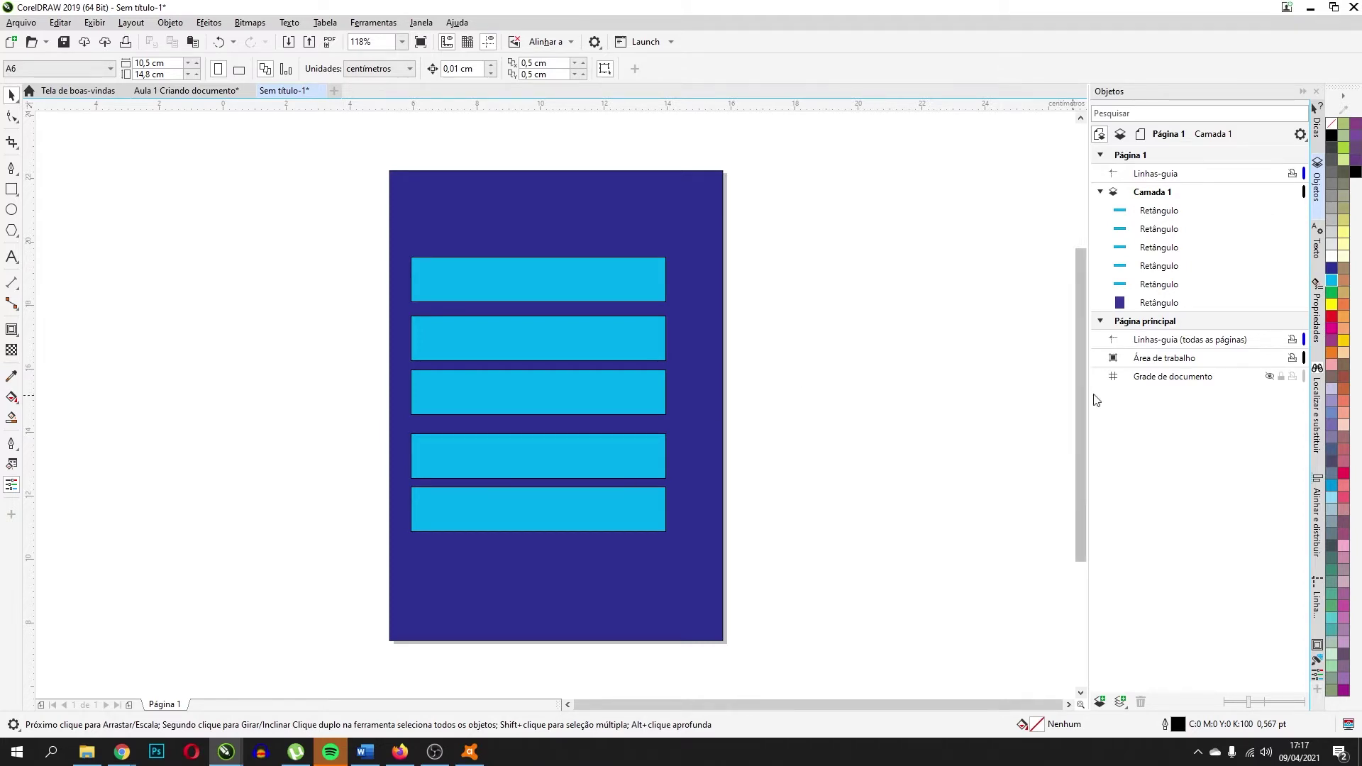
Copy all the rectangles into the Aula 1 Criando documento file and try moving the dark blue background aside there.
drag(347, 147, 755, 674)
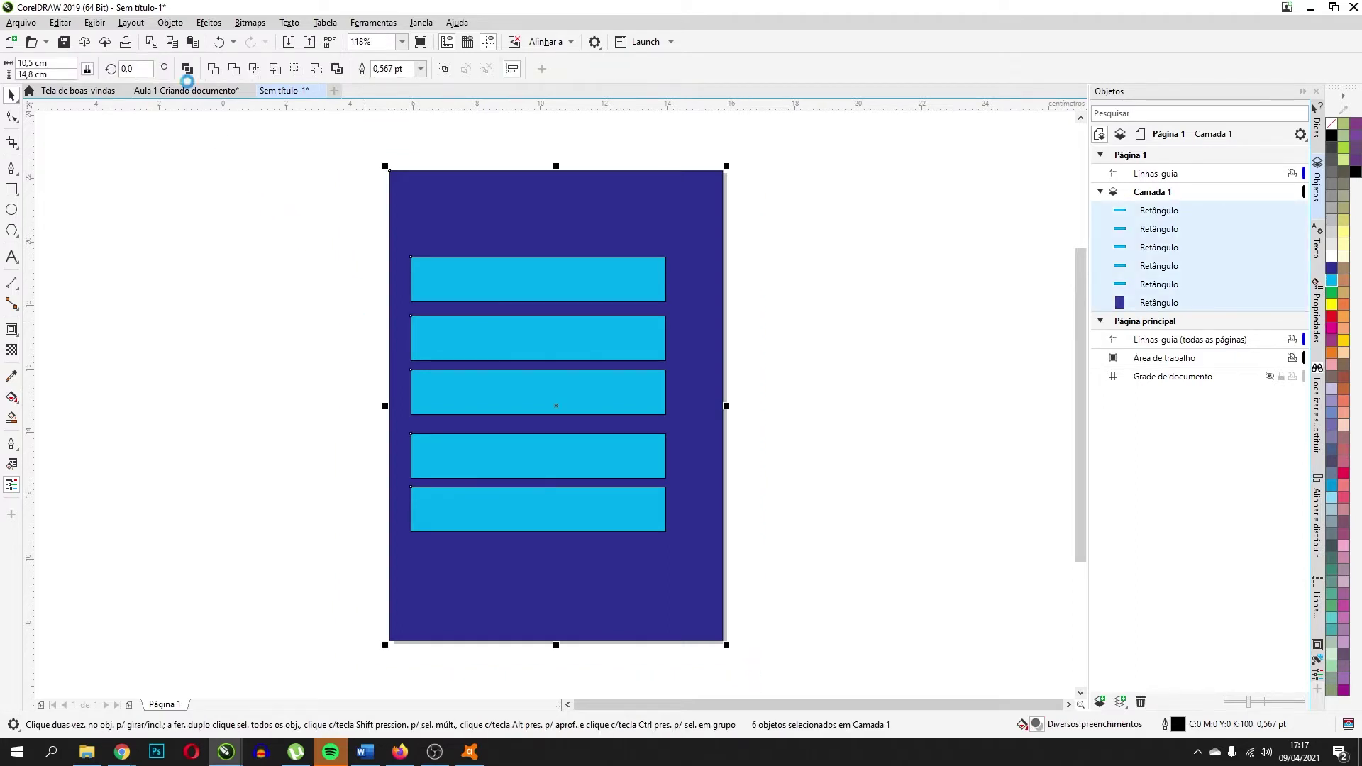
click(186, 91)
key(ctrl+v)
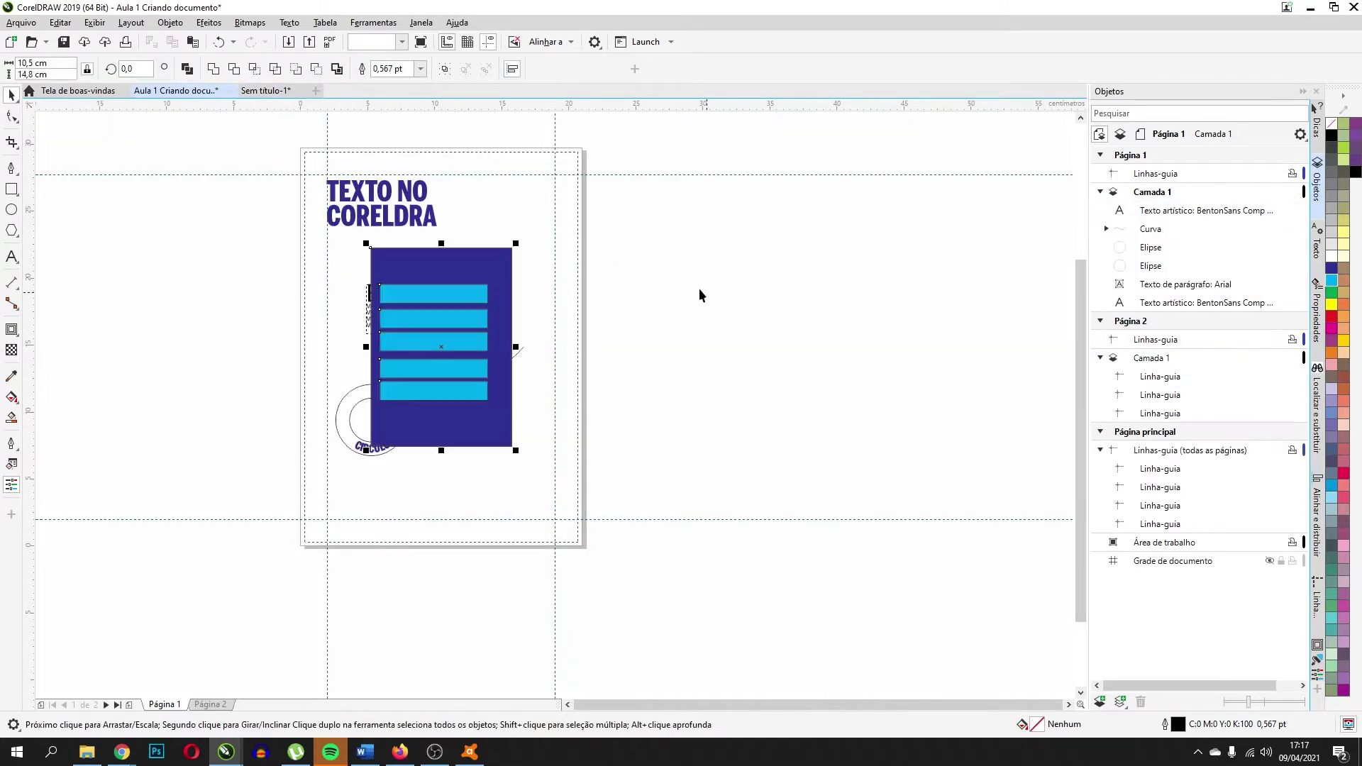
drag(449, 258, 489, 176)
click(734, 405)
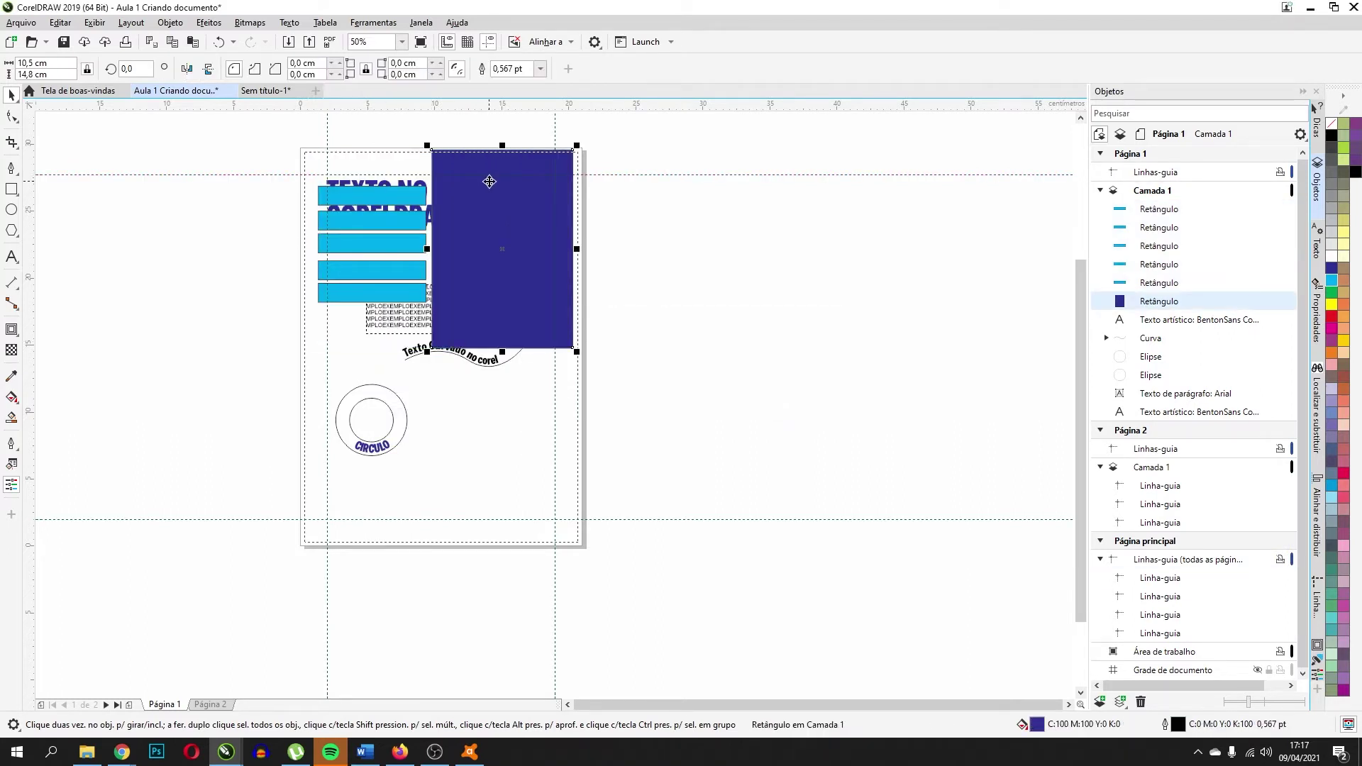
Undo the moves and the paste in Aula 1 Criando documento and return to Sem título-1.
key(ctrl+z)
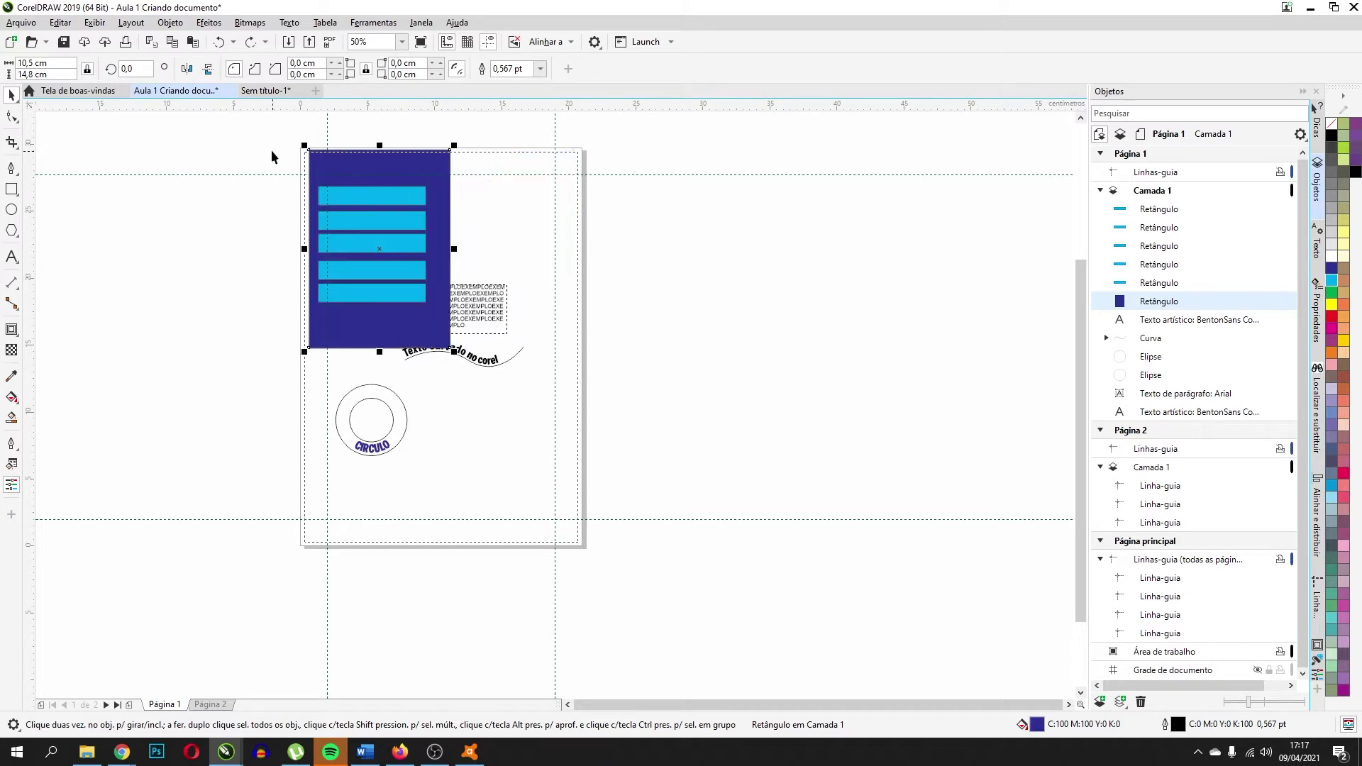
key(ctrl+z)
key(ctrl+z)
key(ctrl+z)
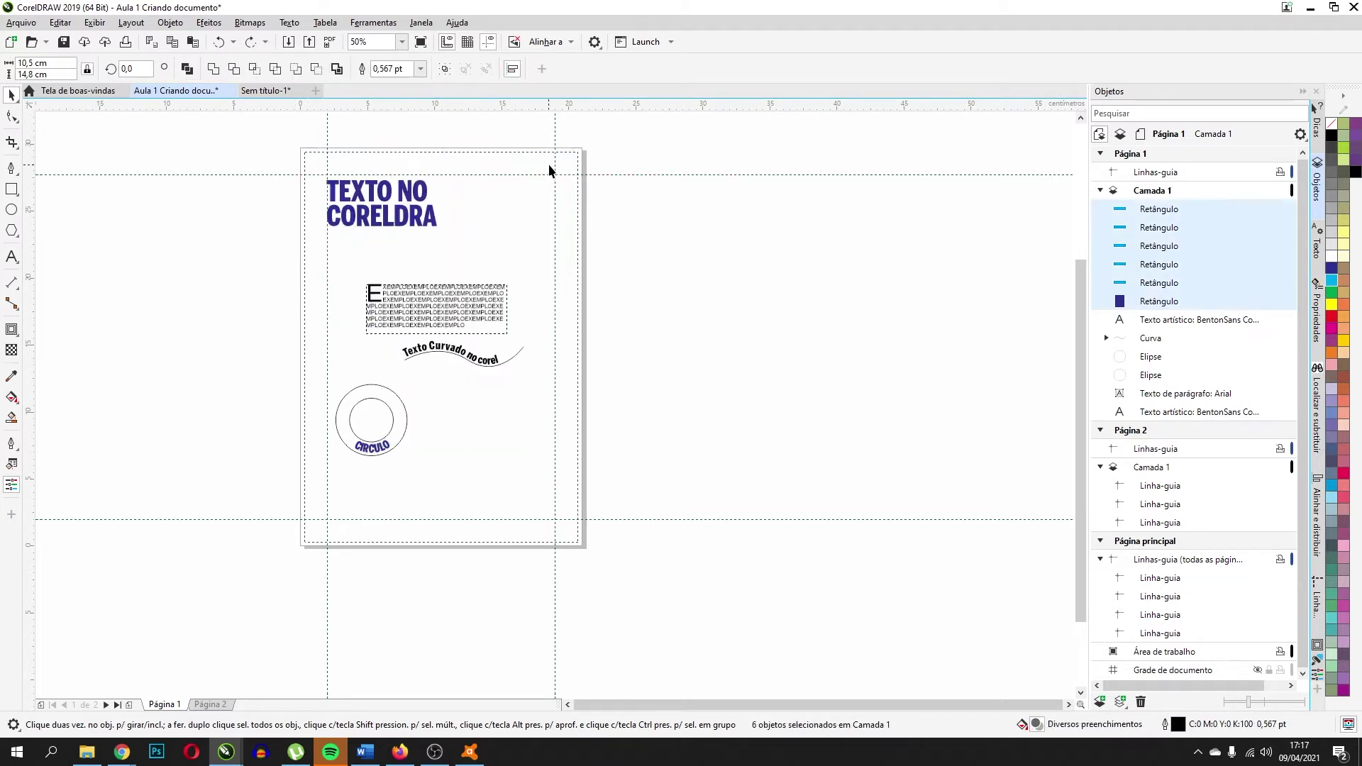
click(281, 91)
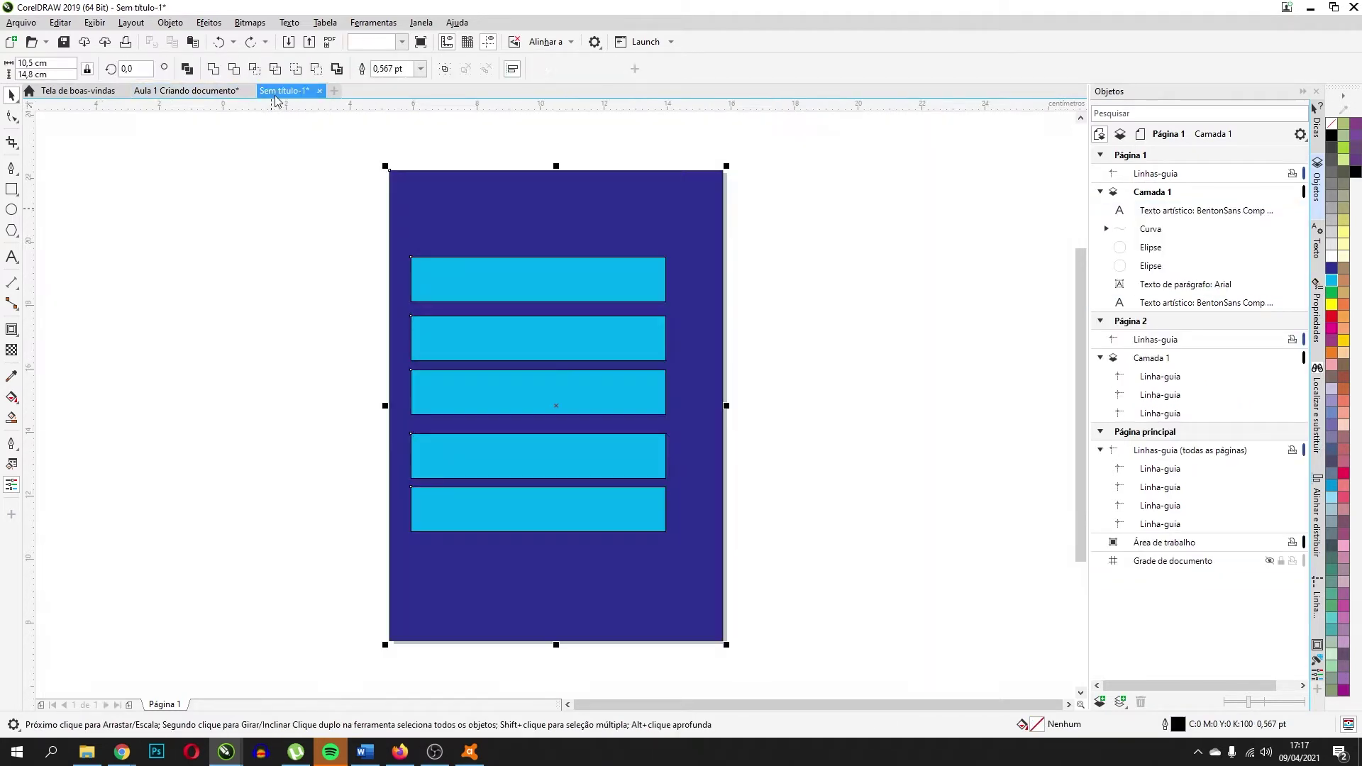
click(282, 228)
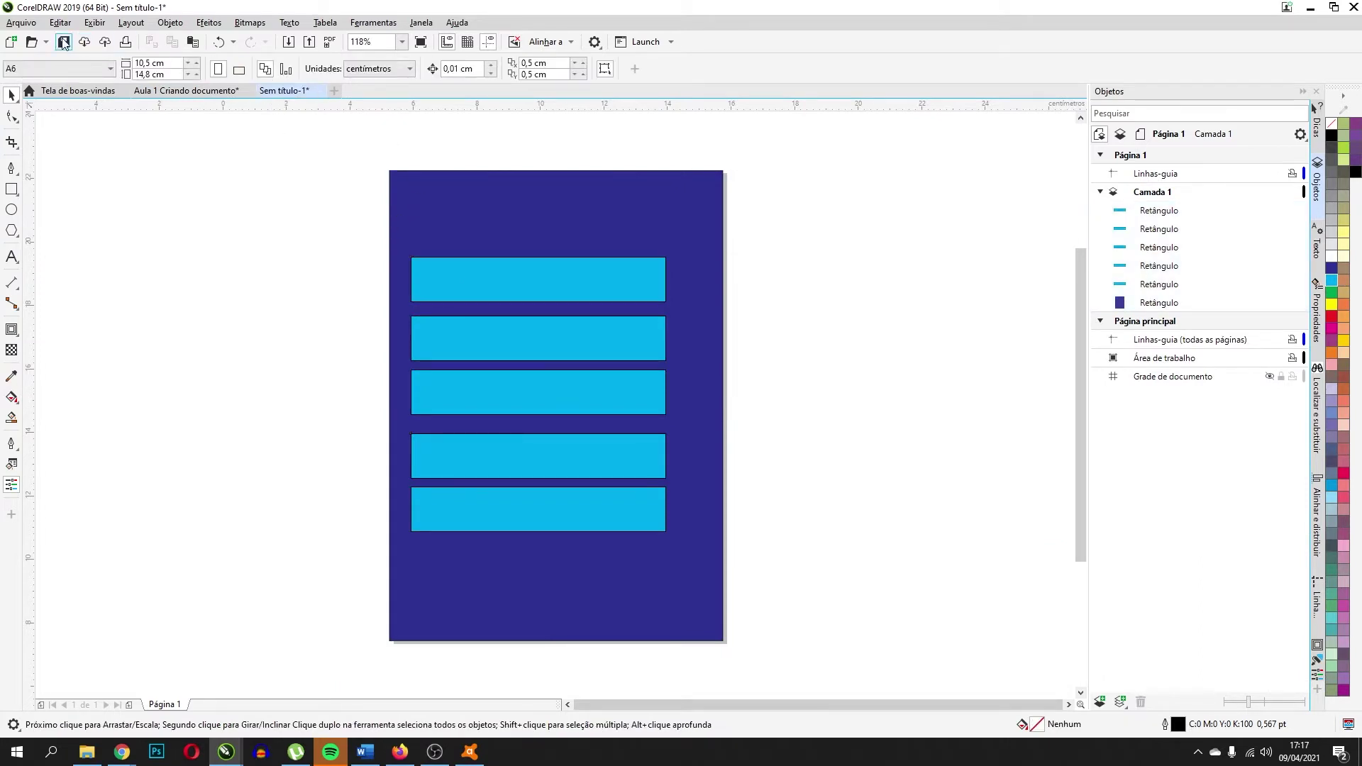
Open the print preview and set the imposition layout to 2 columns by 2 rows, then view the artwork.
click(21, 22)
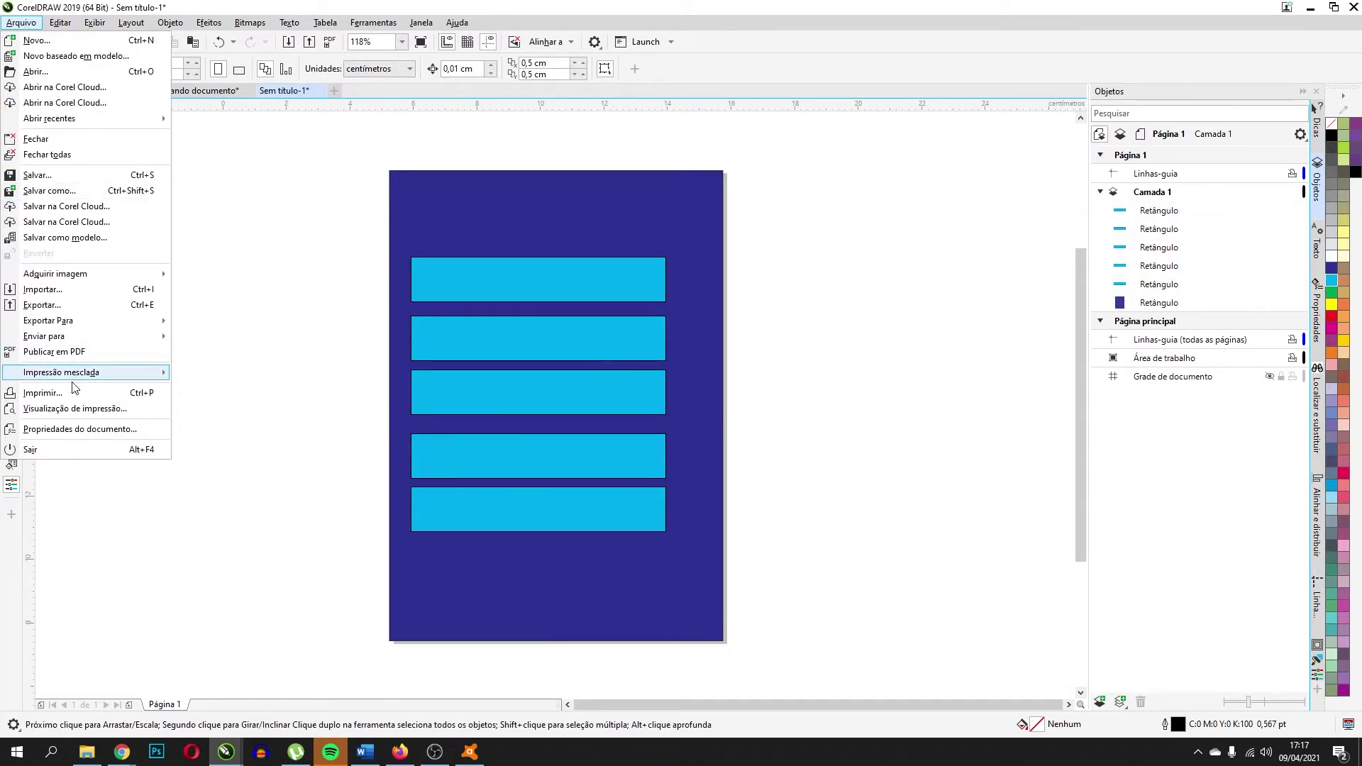
click(77, 409)
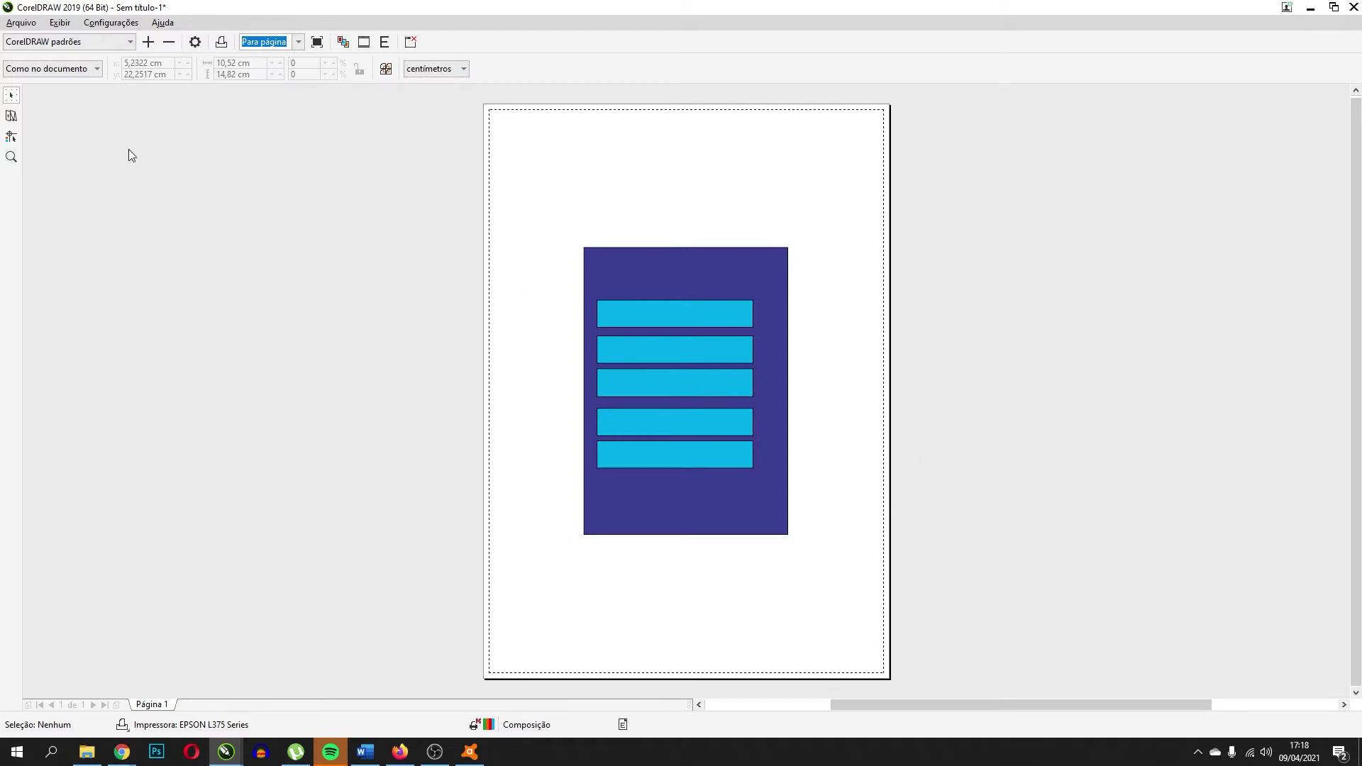
click(11, 116)
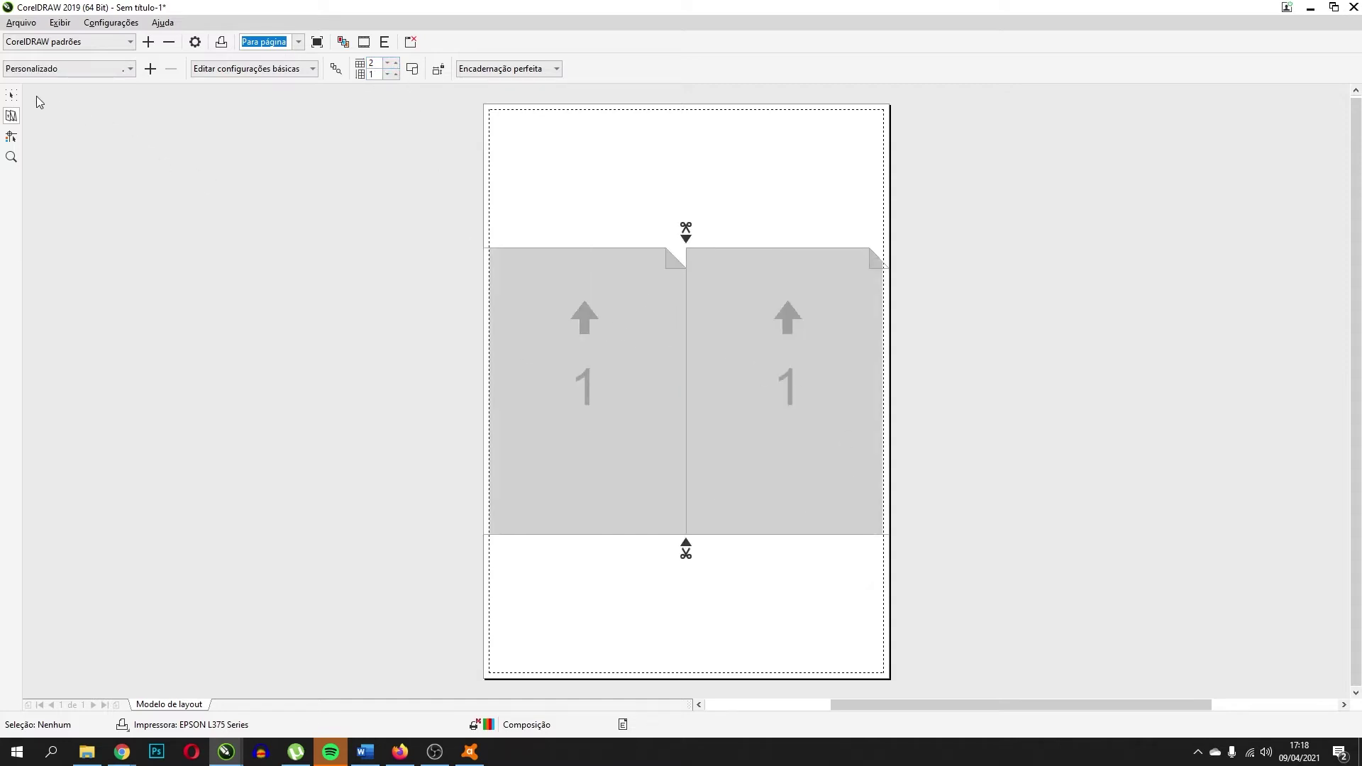
click(12, 94)
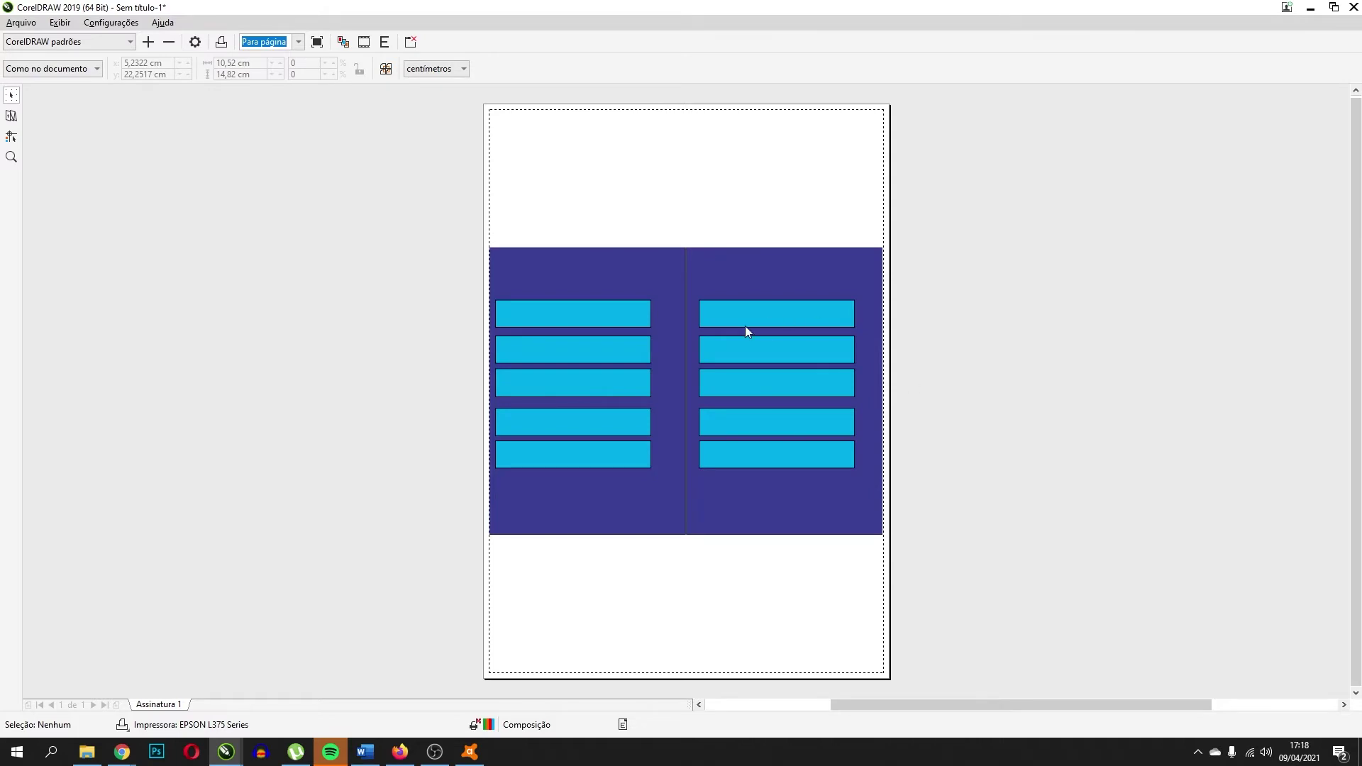
click(11, 115)
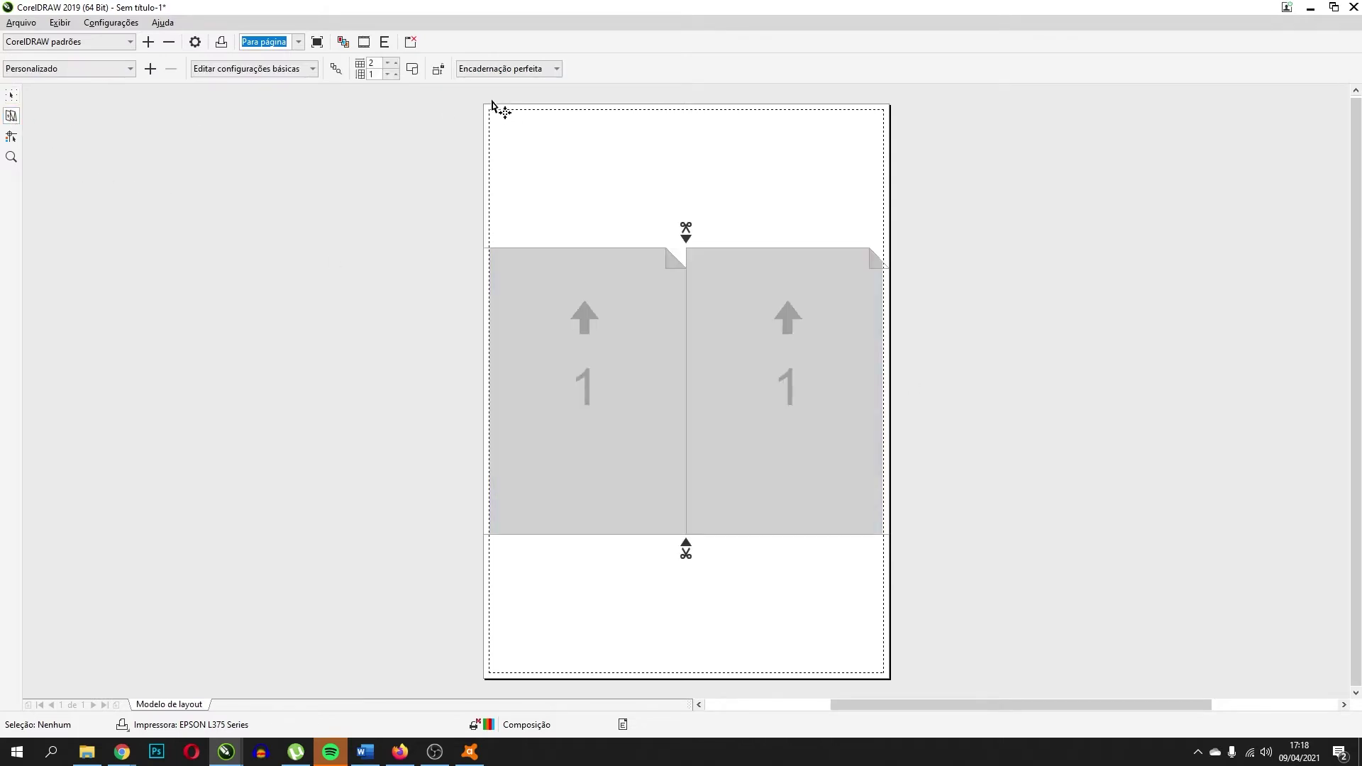
click(397, 74)
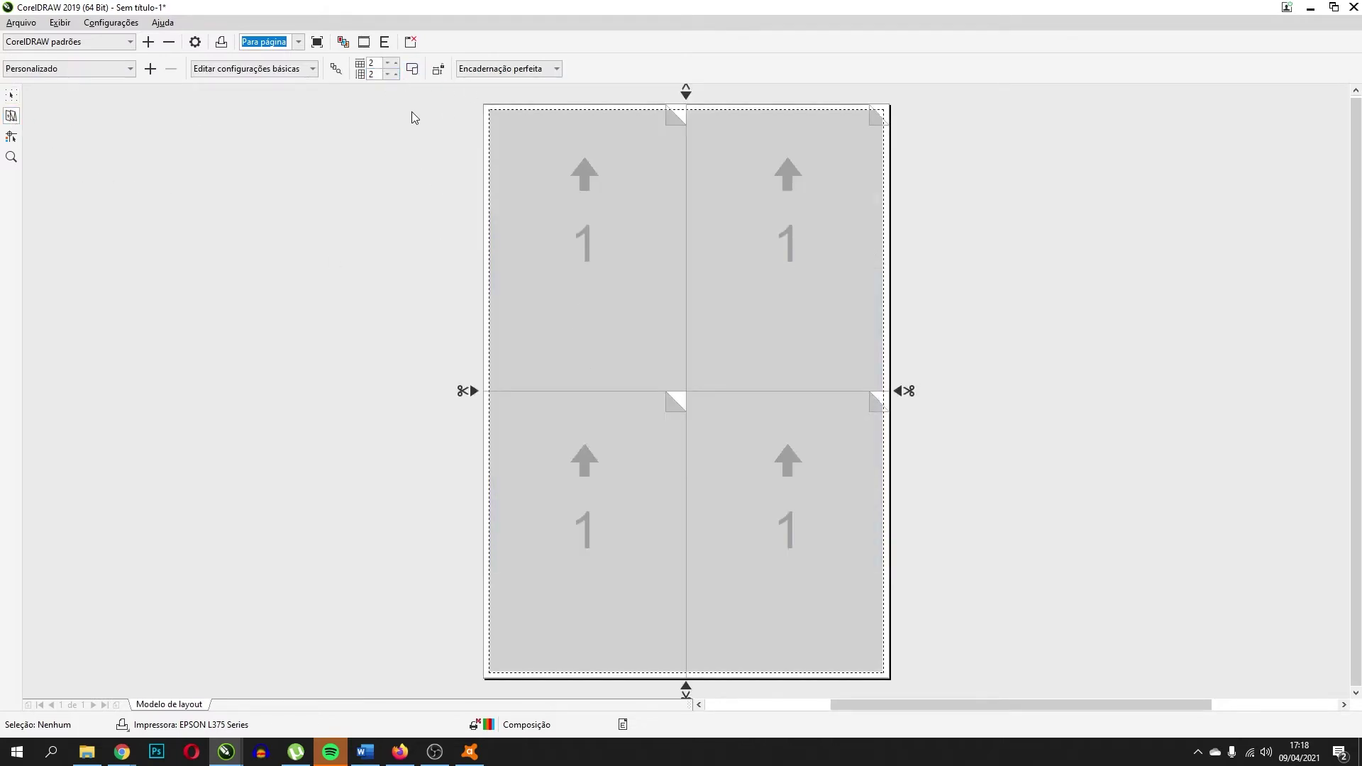
click(12, 94)
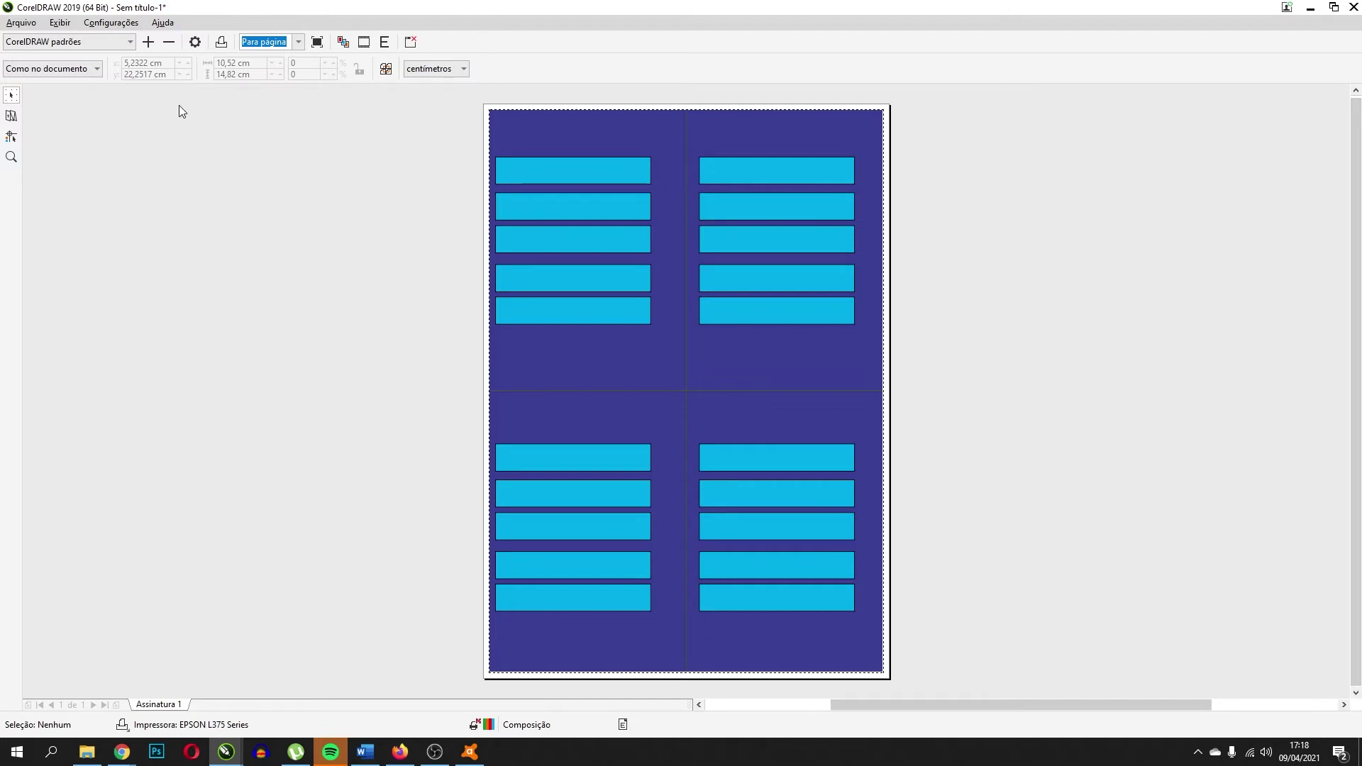
Set both the vertical and the horizontal gutter between the four copies to 0.2 cm and view the artwork.
click(13, 115)
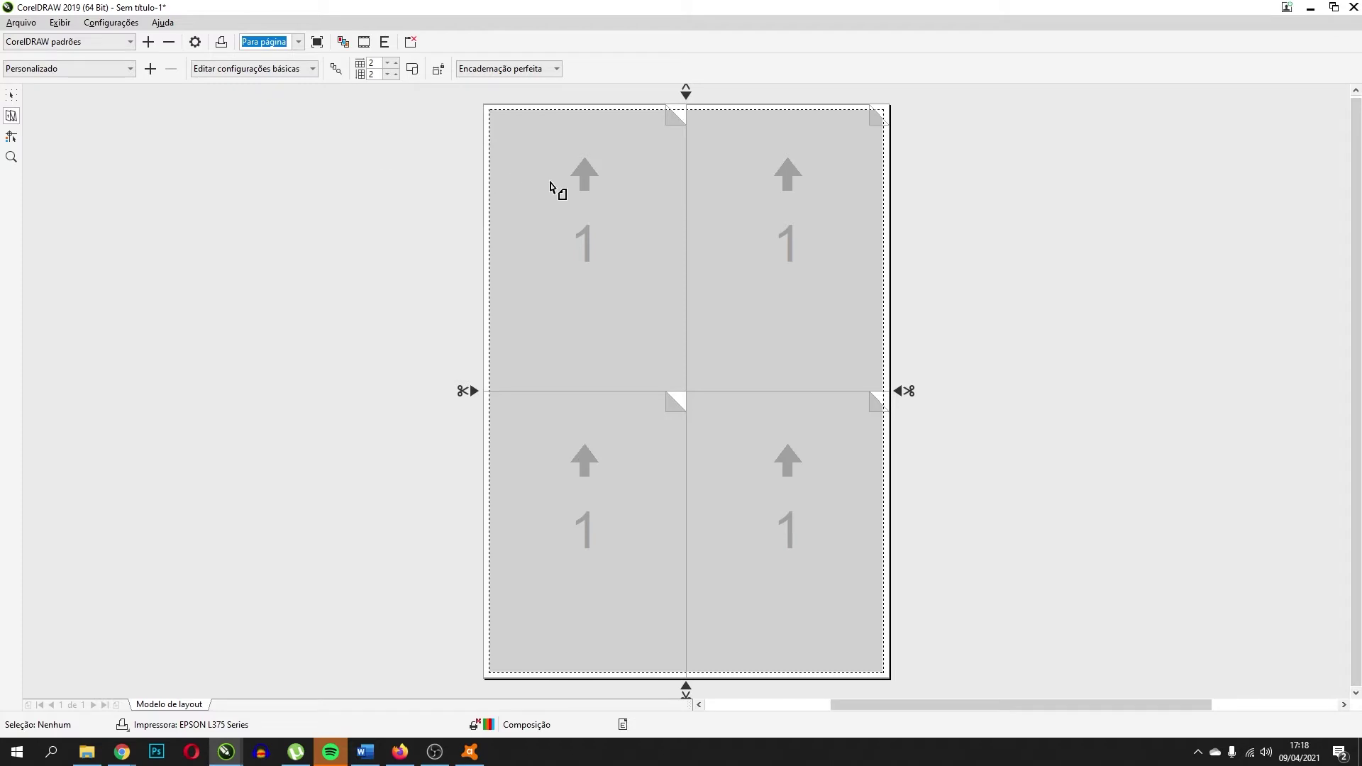
click(686, 198)
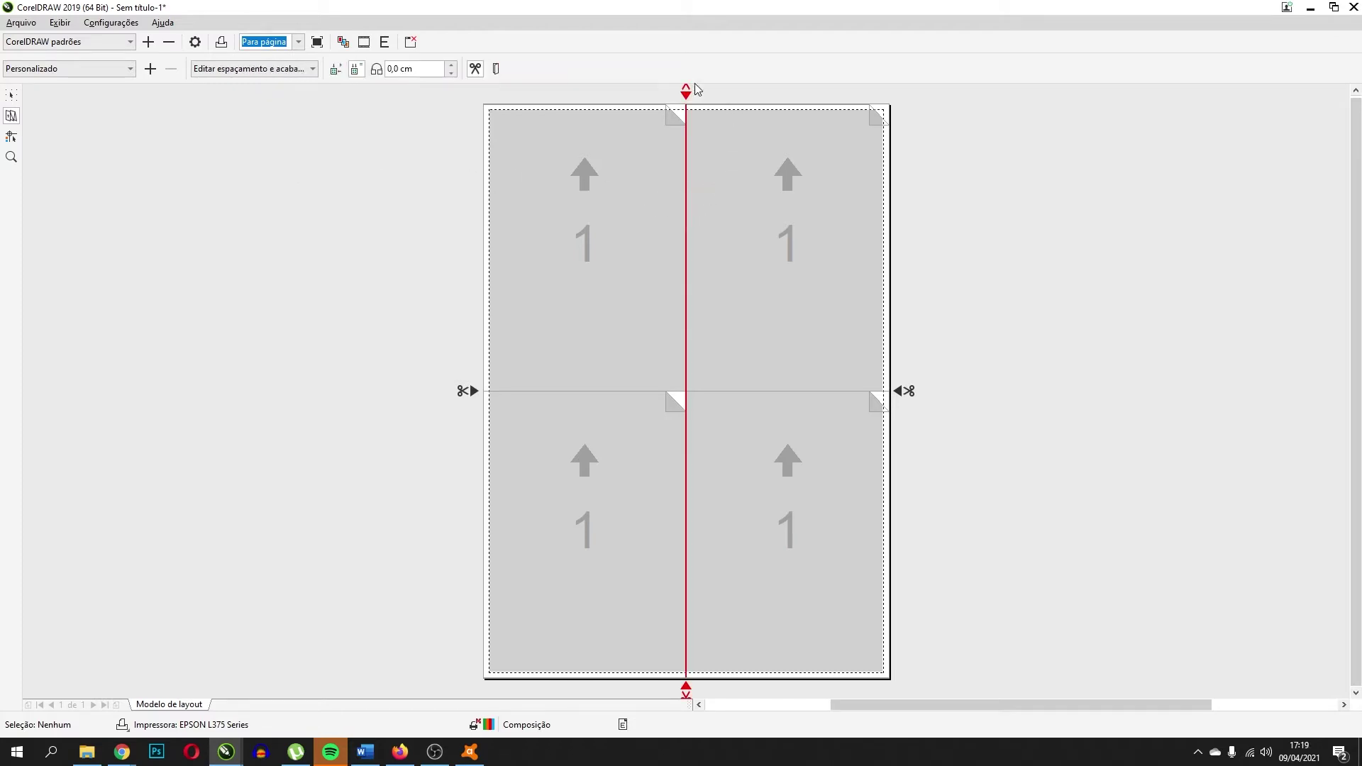
click(451, 65)
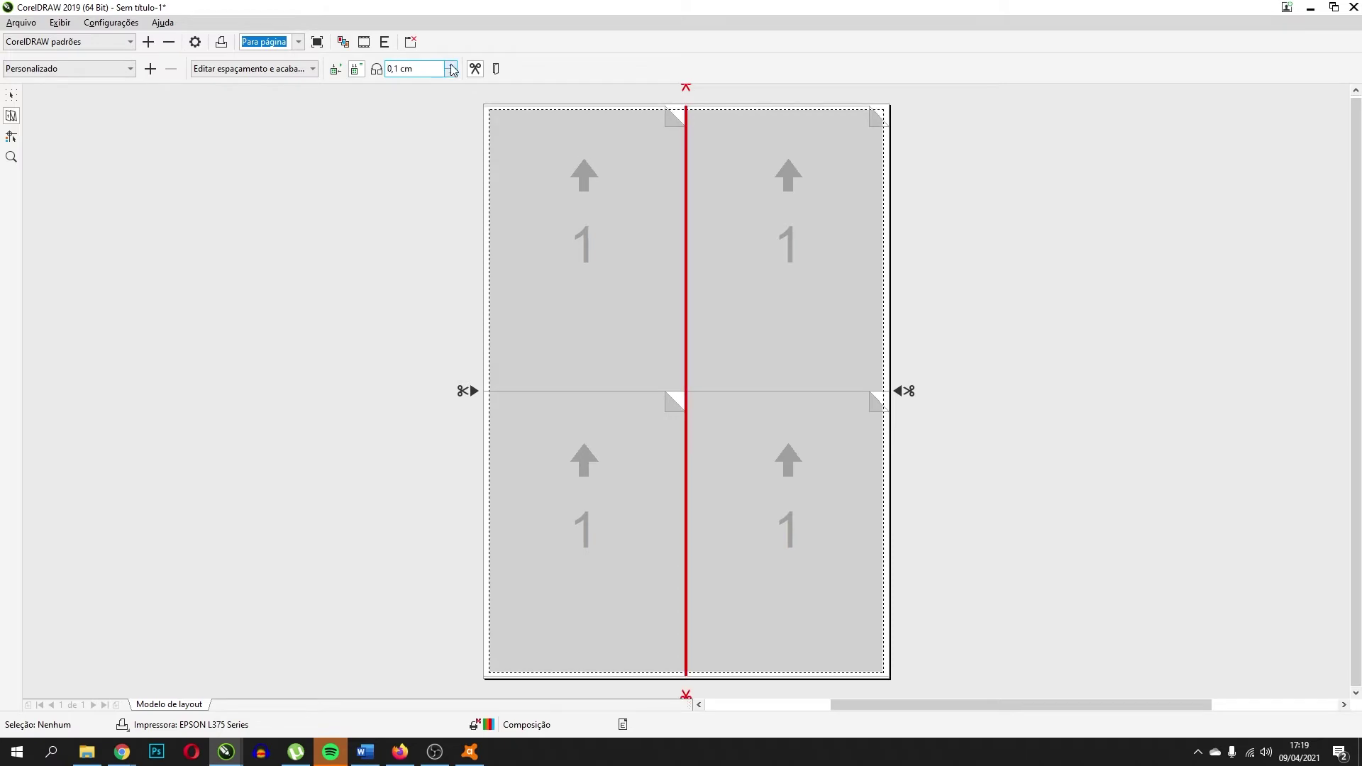
click(451, 65)
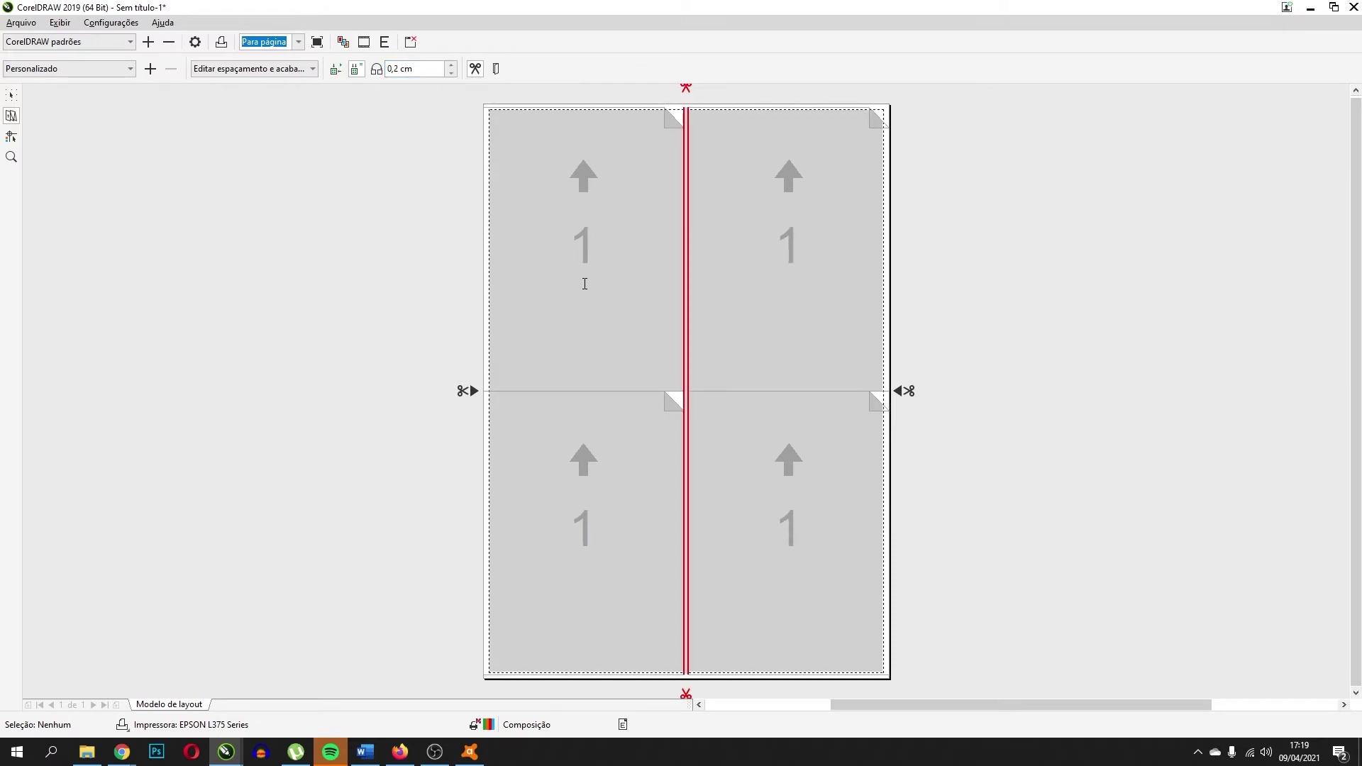
click(512, 391)
click(451, 65)
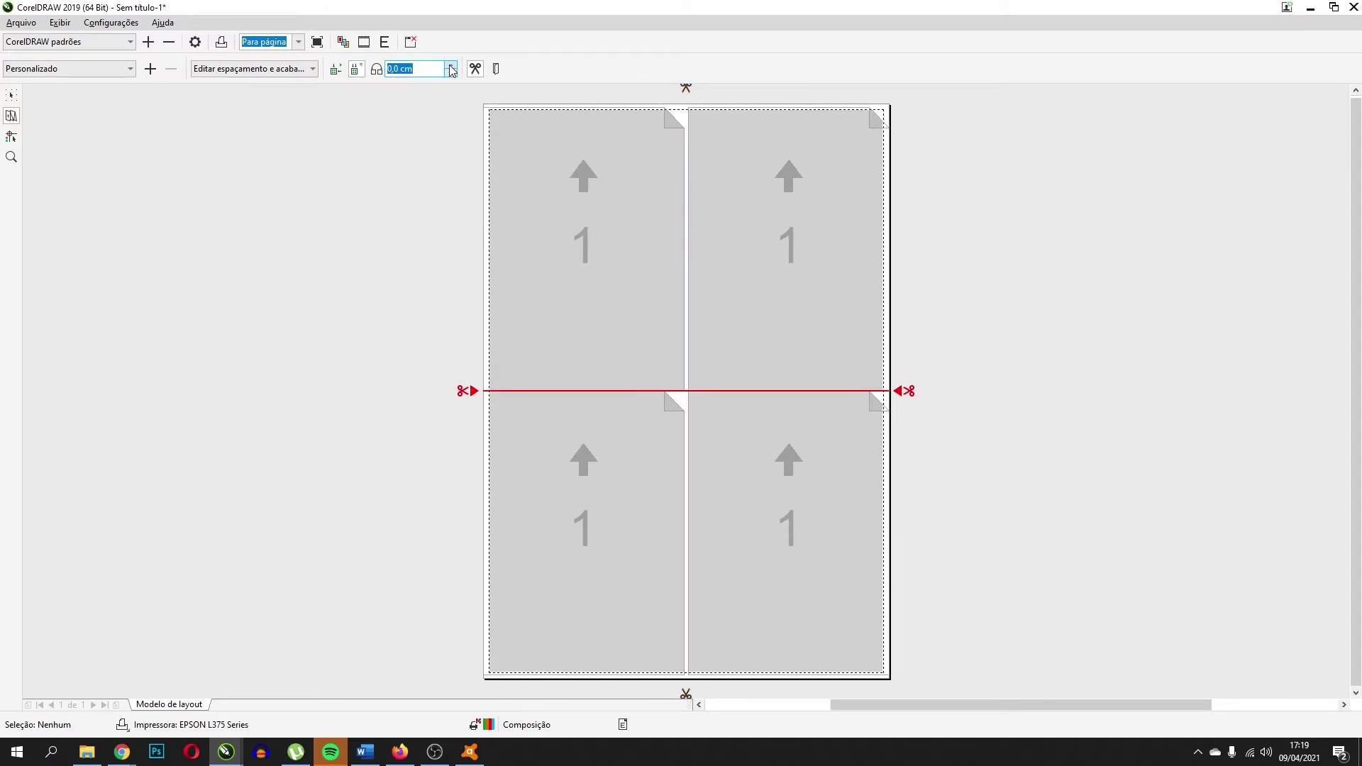
click(451, 65)
click(11, 97)
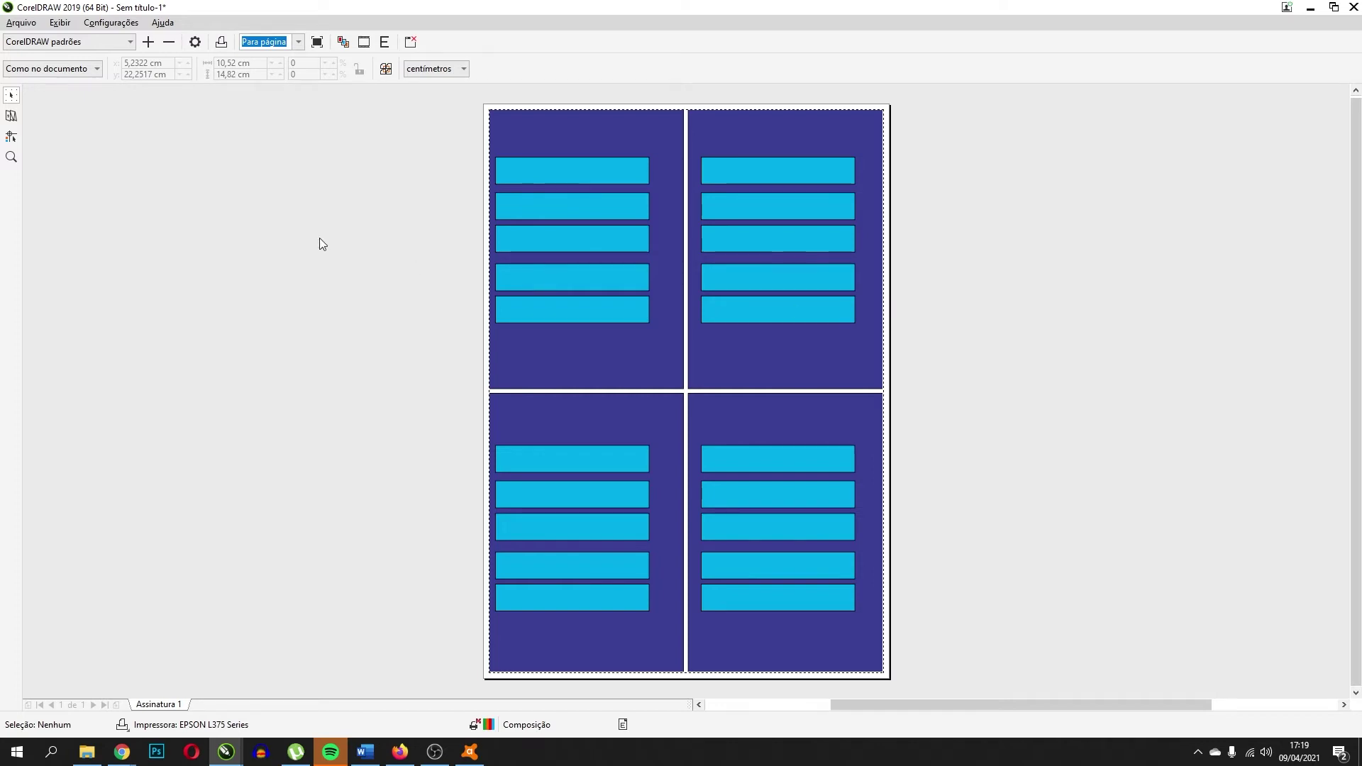
Switch the vertical and horizontal gutters of the imposition layout from cut marks to fold marks.
click(11, 116)
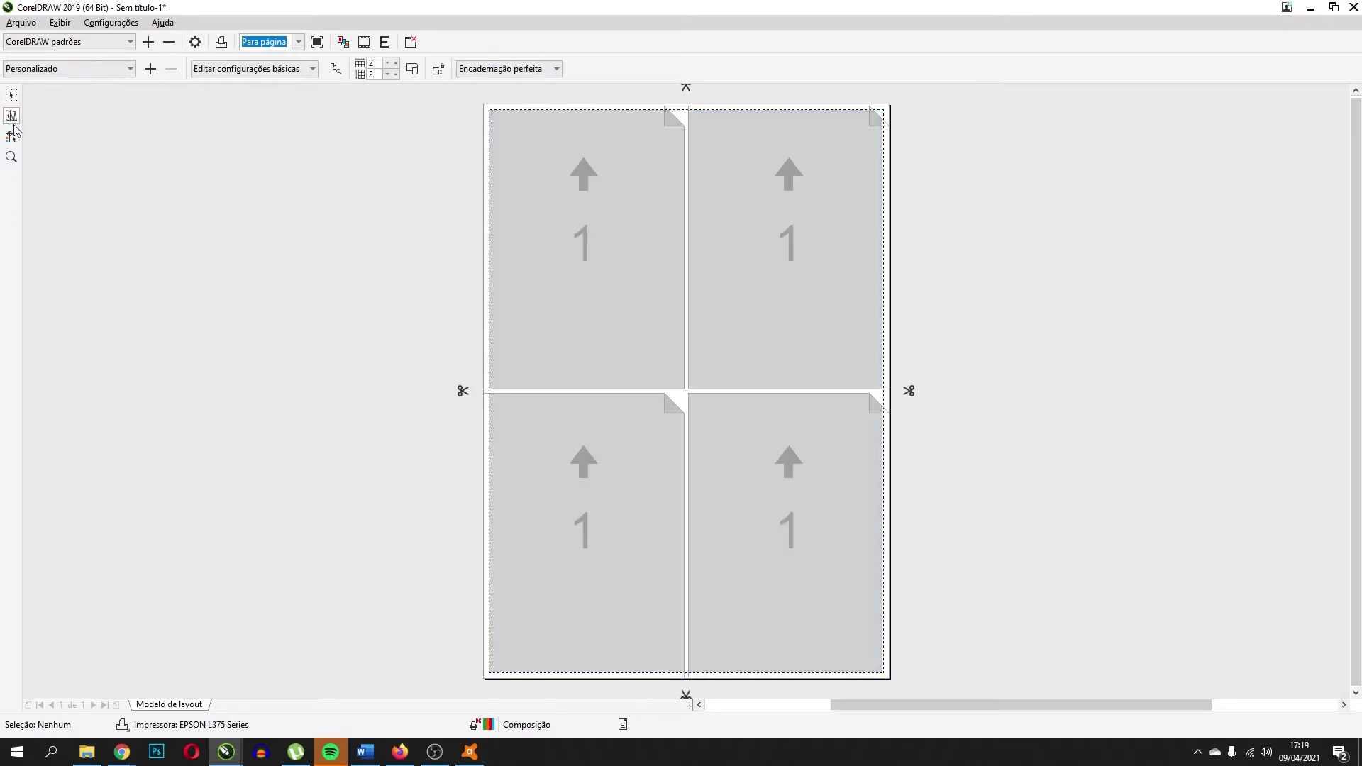
click(686, 88)
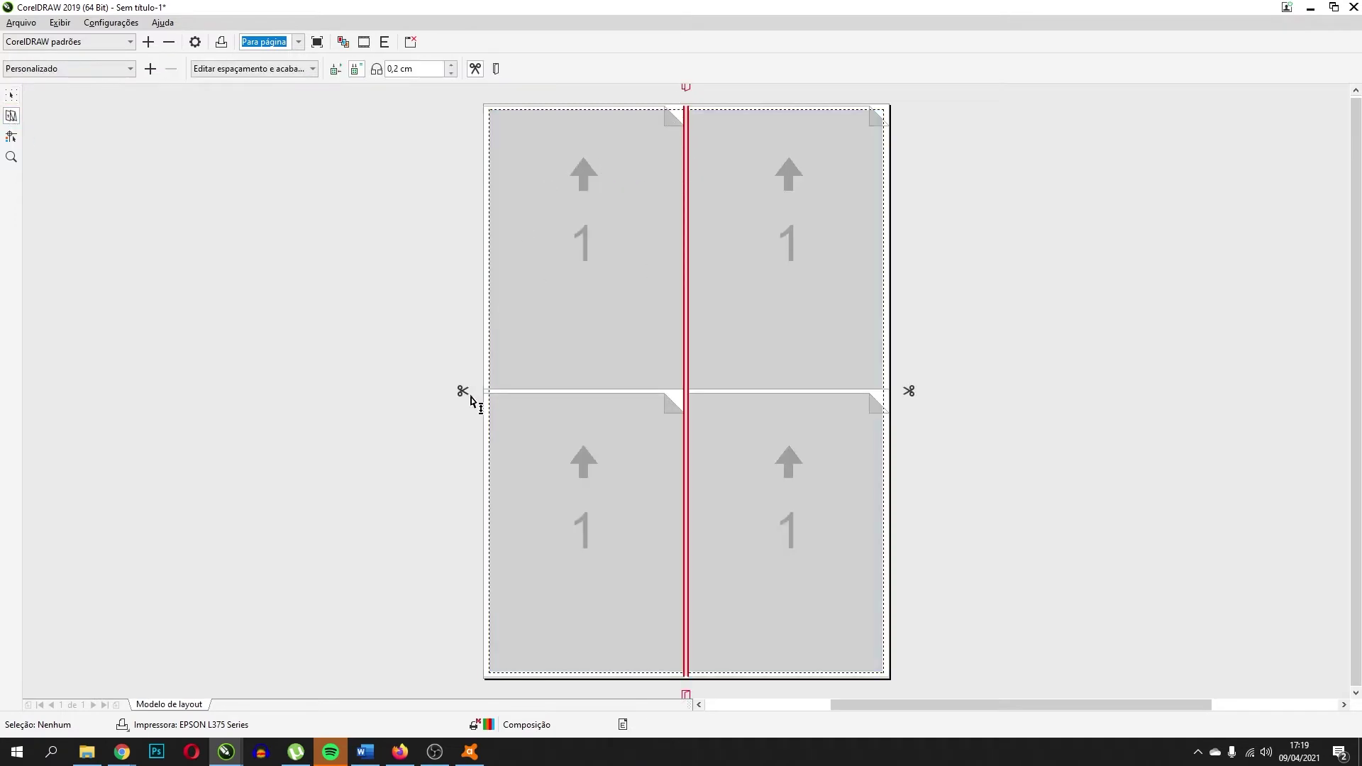
click(745, 425)
click(908, 391)
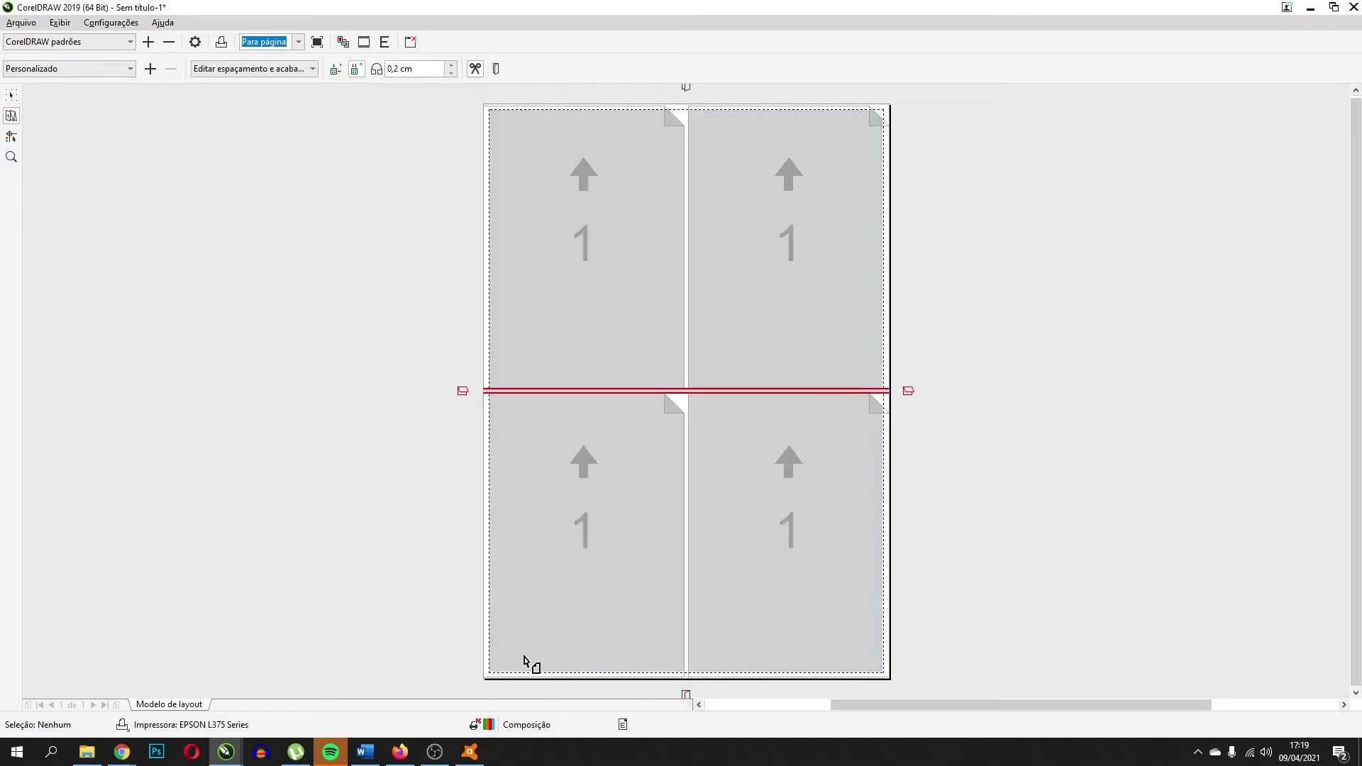
Check the EPSON L375 Series printer properties in the print options, cancel both dialogs, and close the print preview.
click(622, 227)
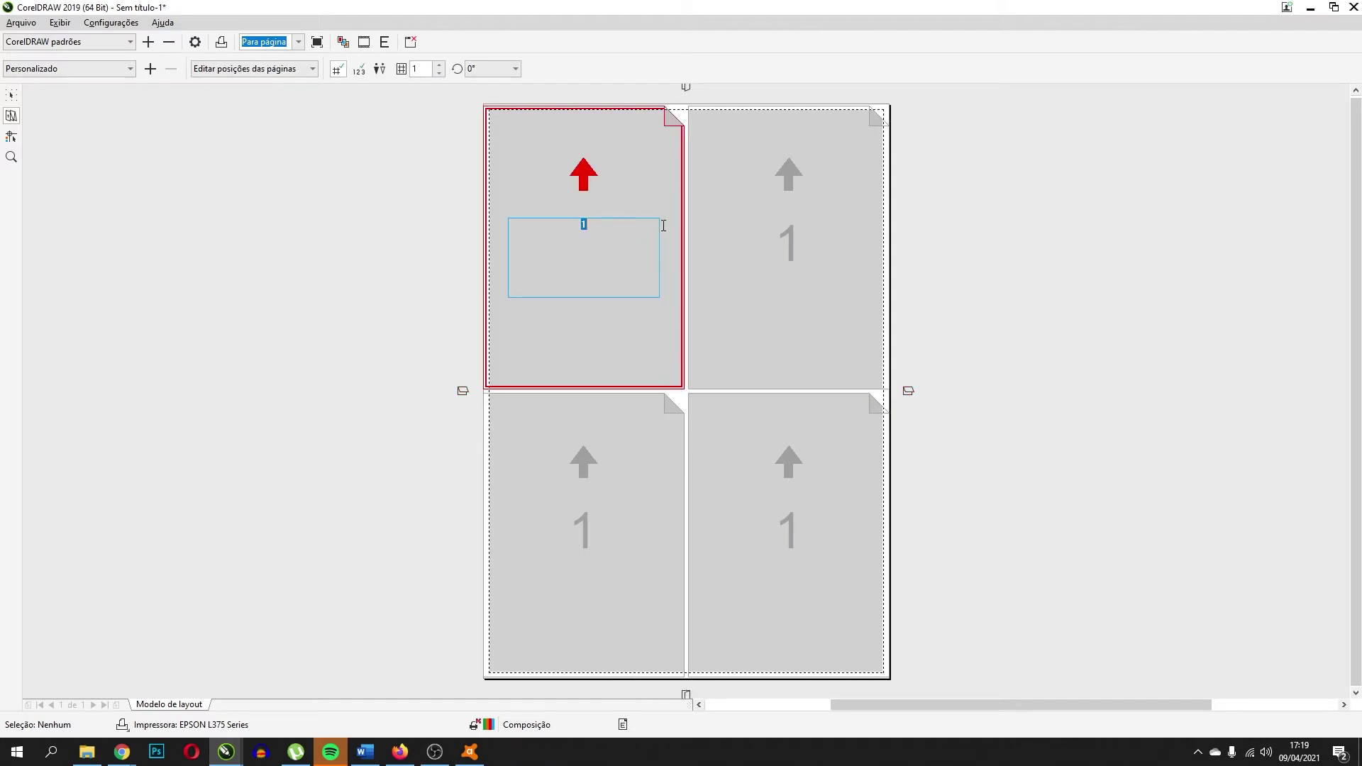
click(195, 43)
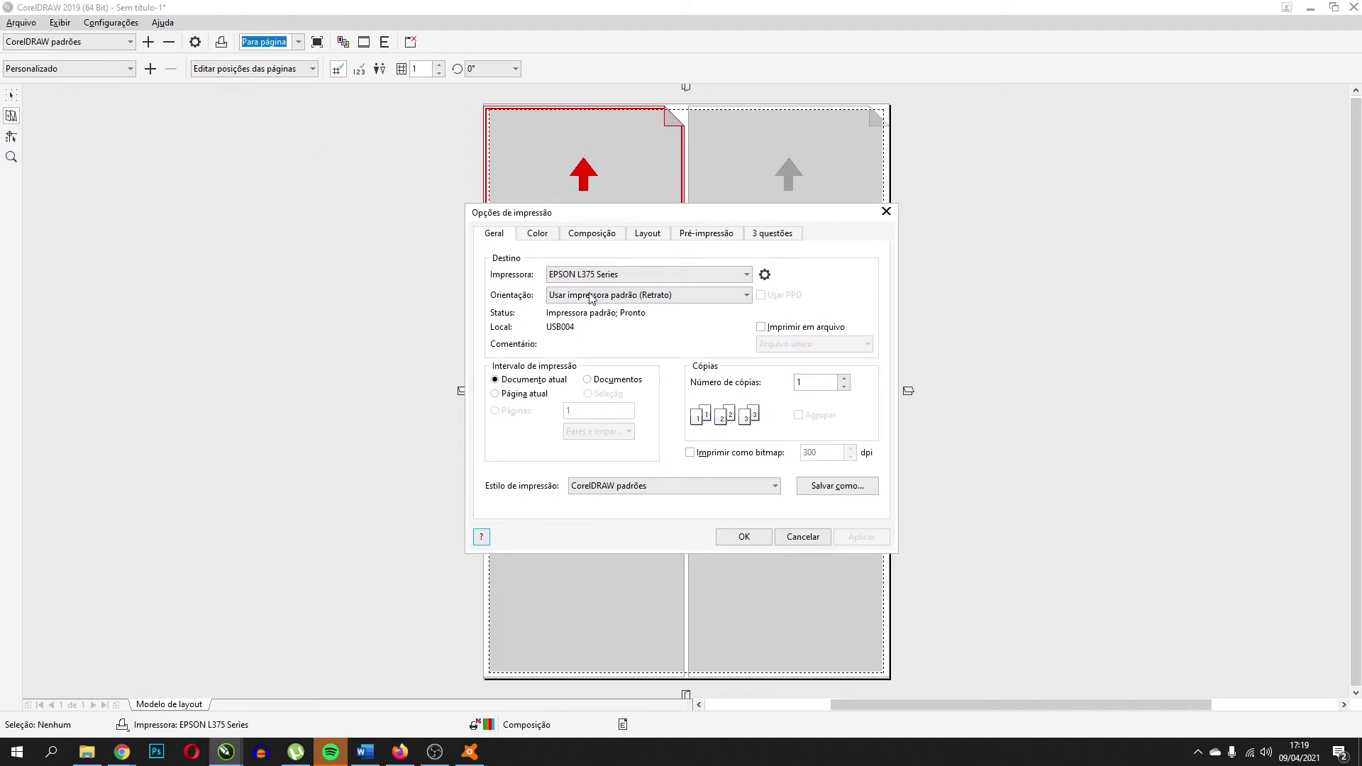
click(764, 275)
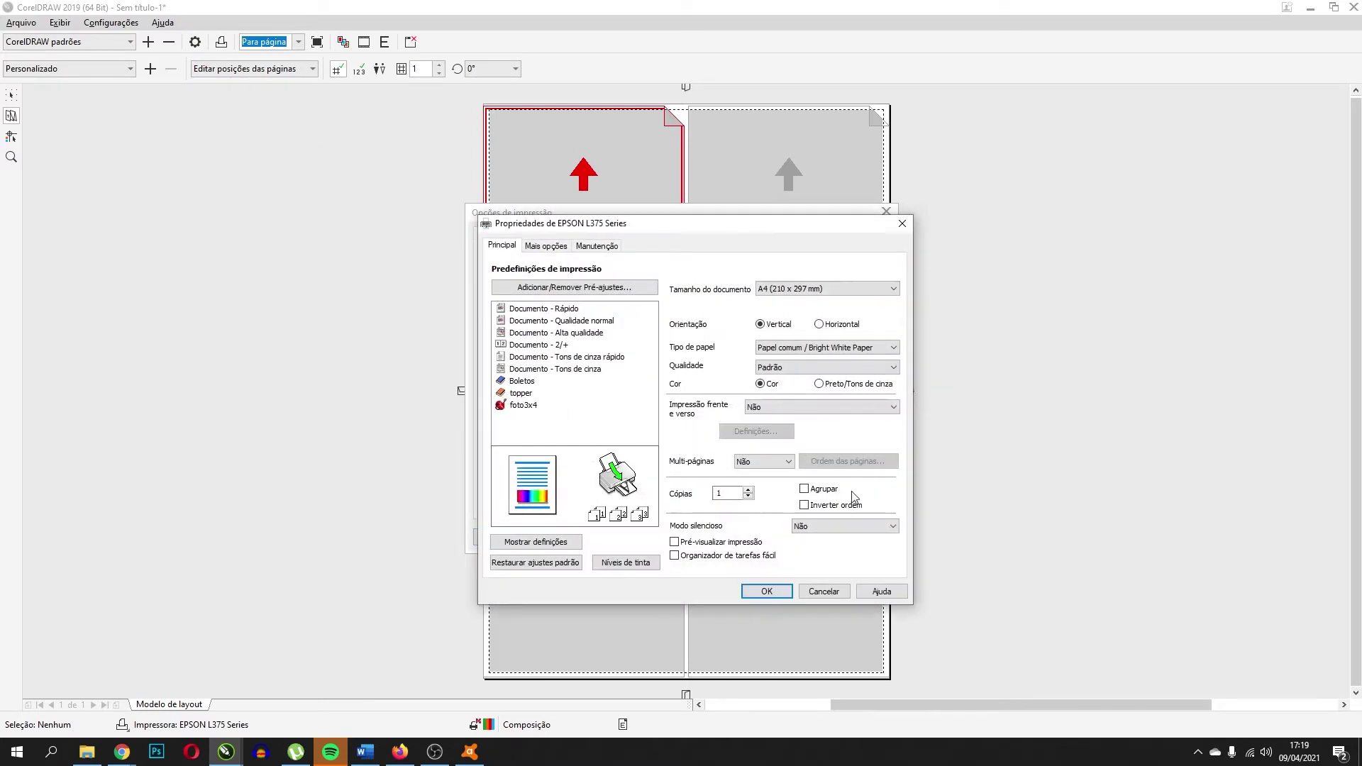
click(824, 592)
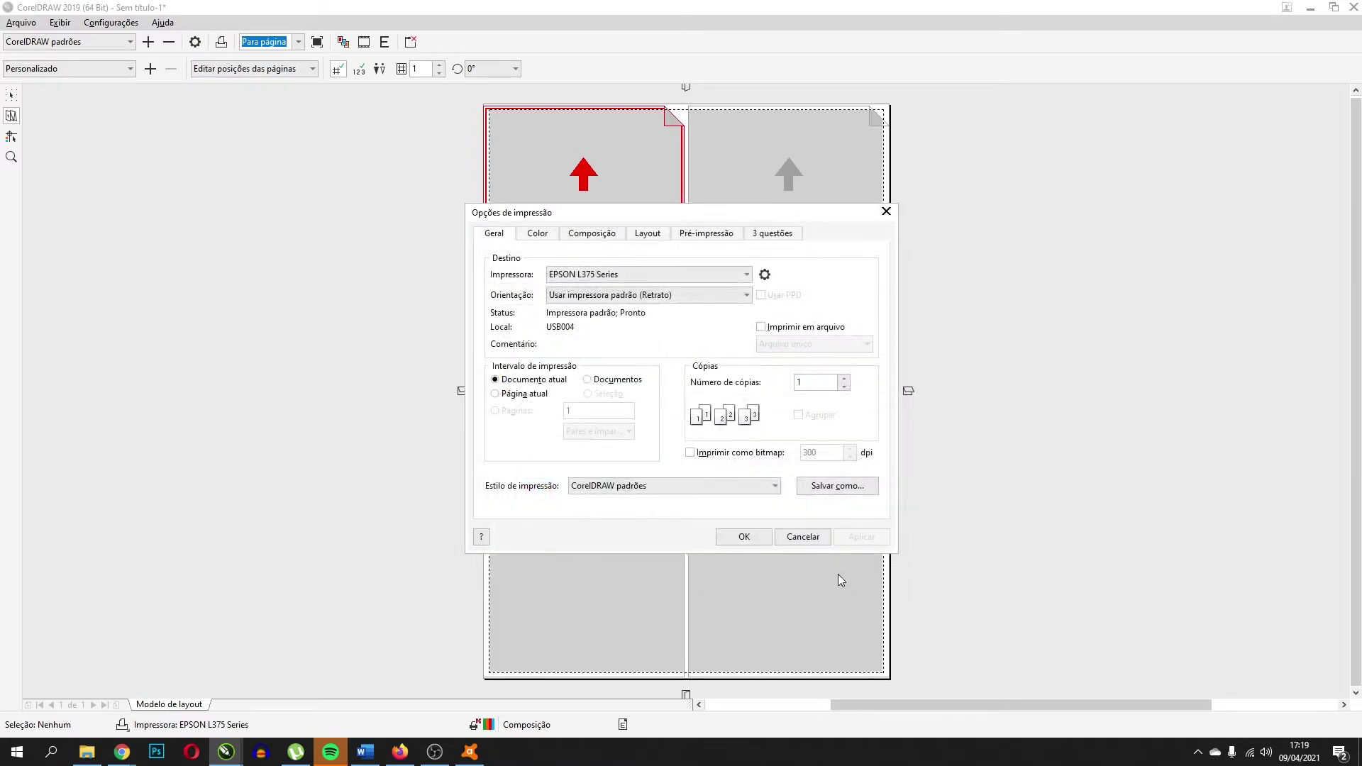
click(814, 539)
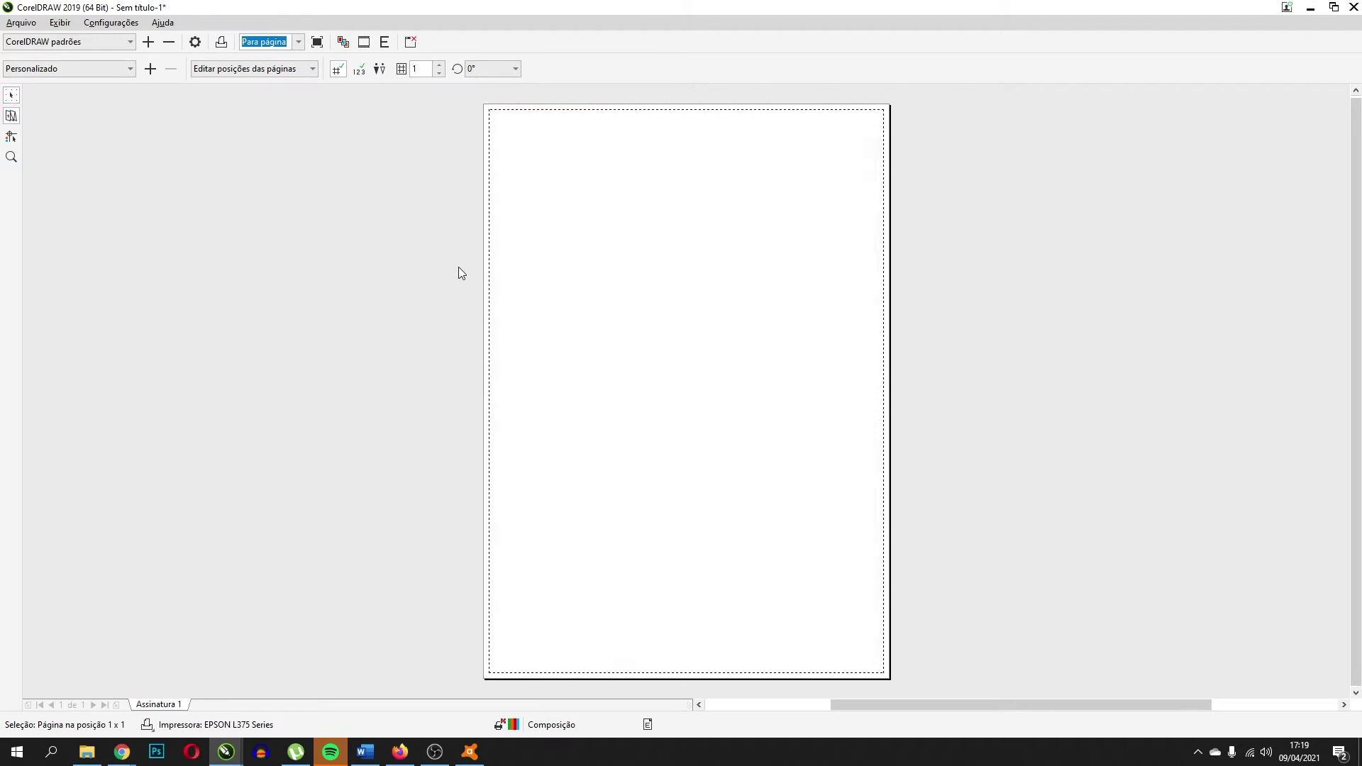
click(404, 44)
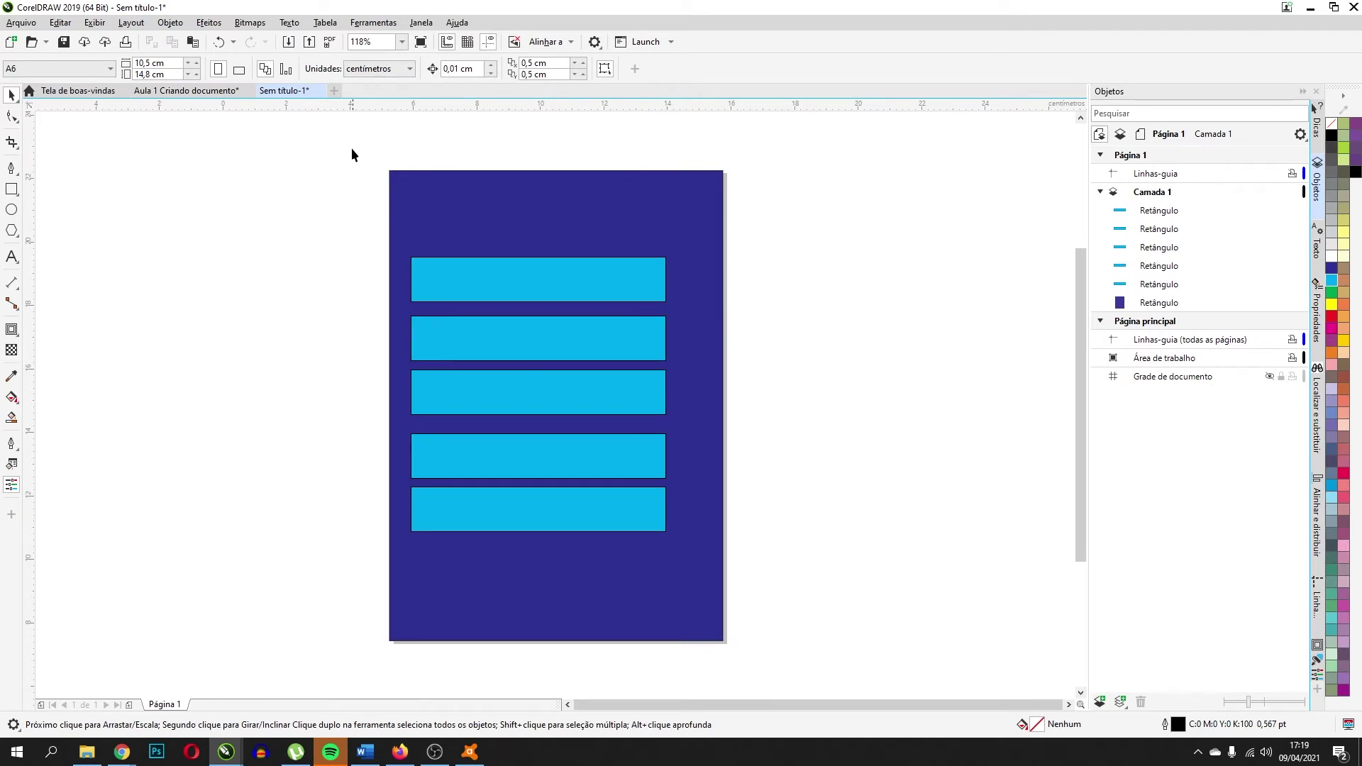
Create a new document, Sem título-2, with a page 5.0 cm wide and 5.0 cm high.
click(11, 44)
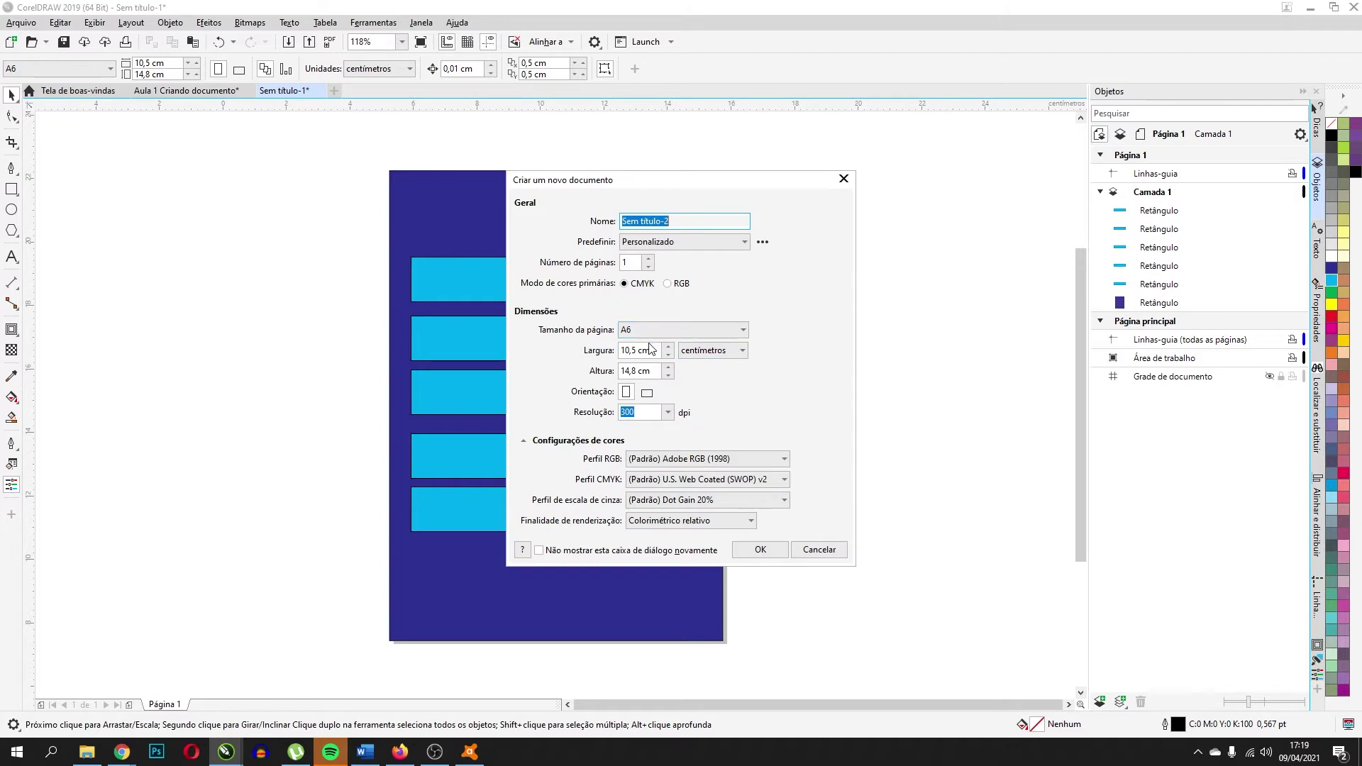
double_click(637, 350)
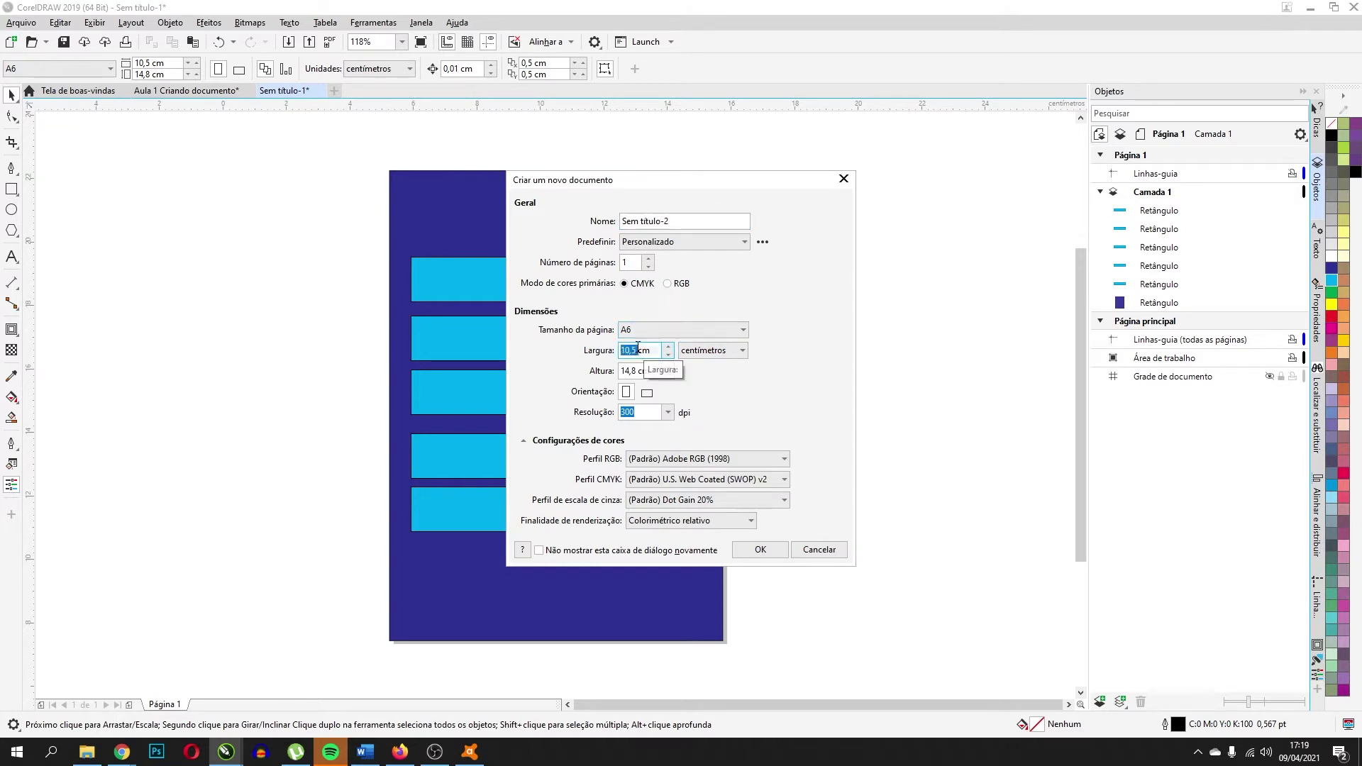
text(5)
key(Tab)
key(Tab)
text(5)
key(Tab)
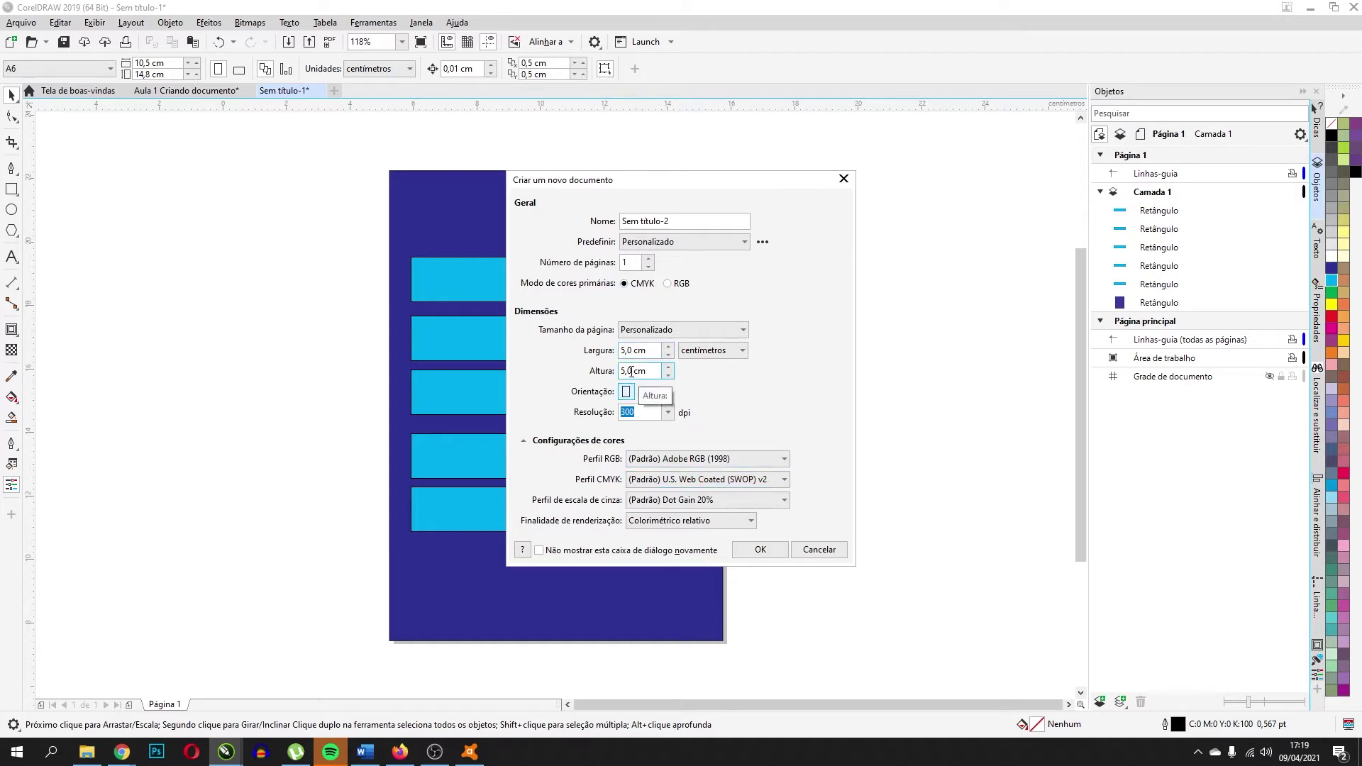
click(759, 549)
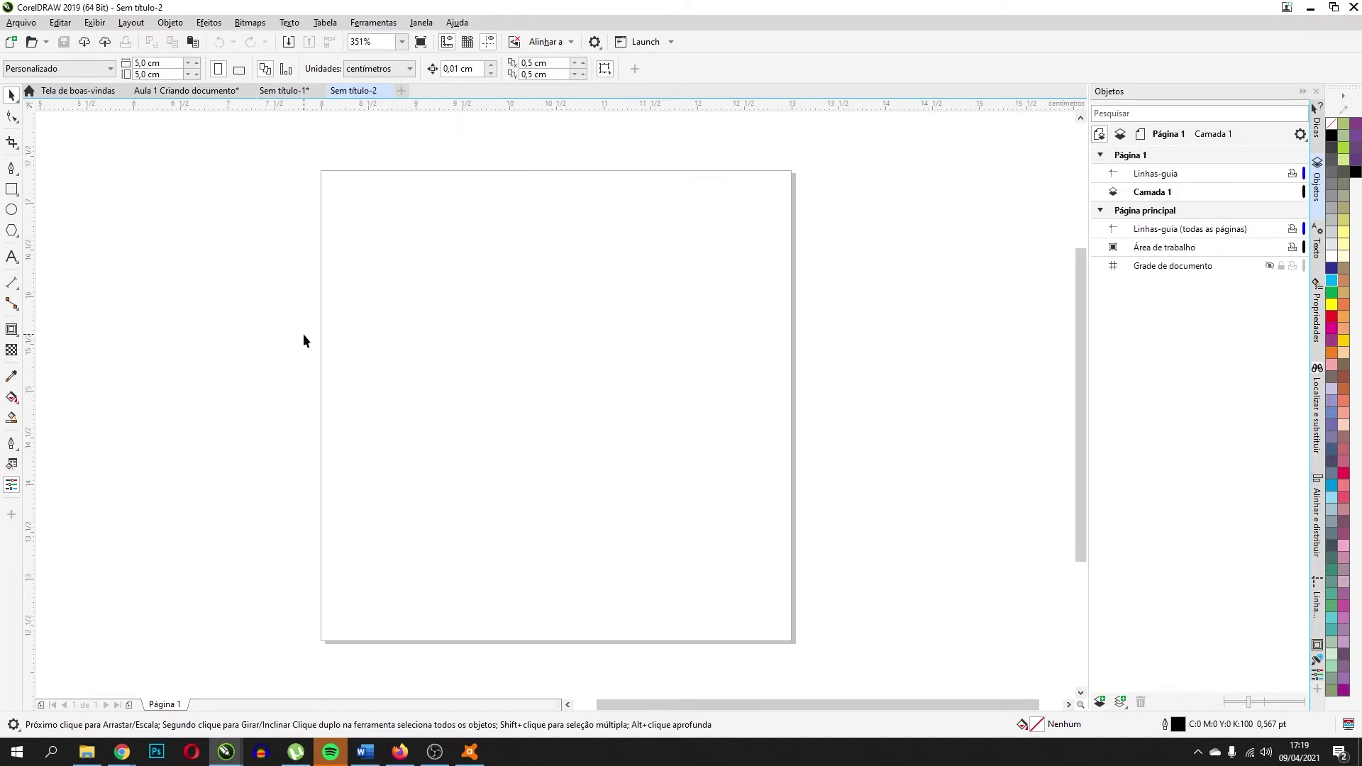
Draw a circle about 4.25 cm in diameter on the page and resize it to 4.0 cm.
click(11, 210)
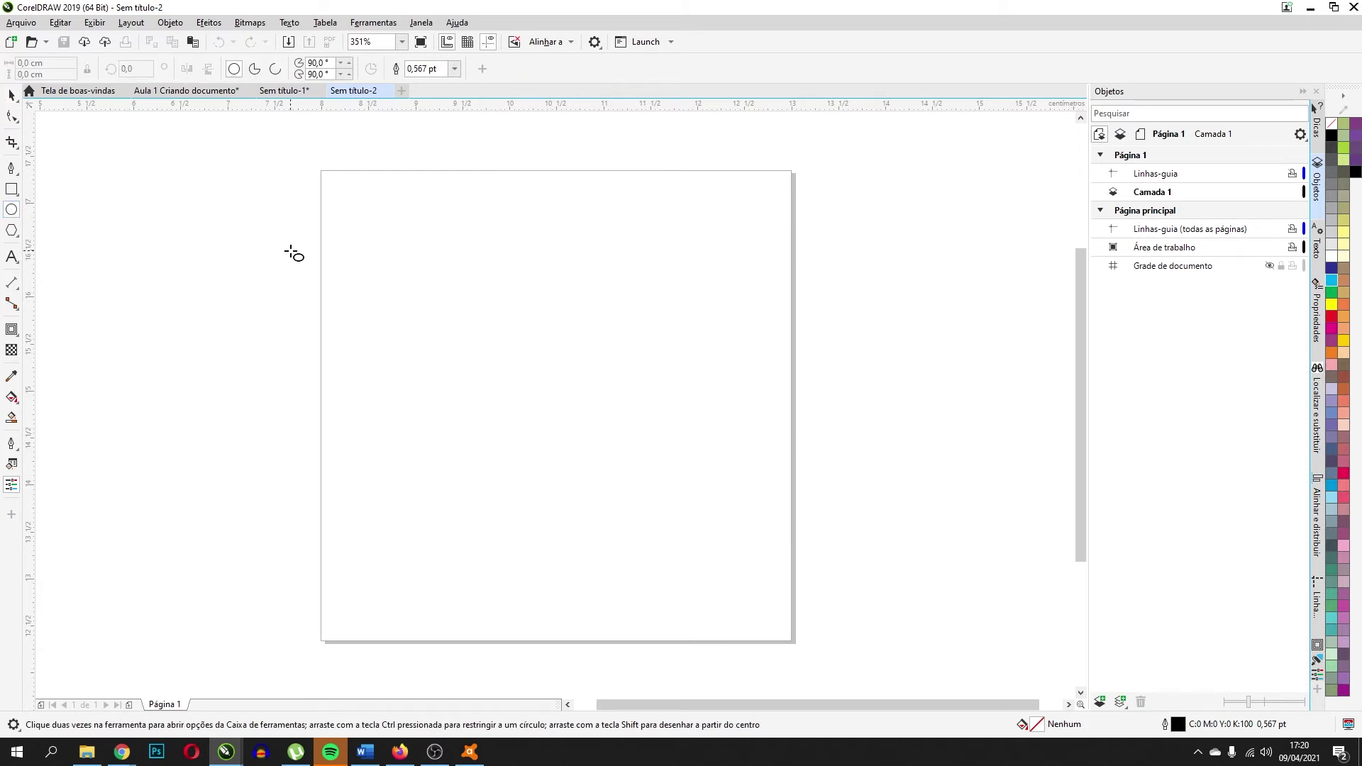
drag(343, 205, 690, 466)
drag(719, 462, 745, 477)
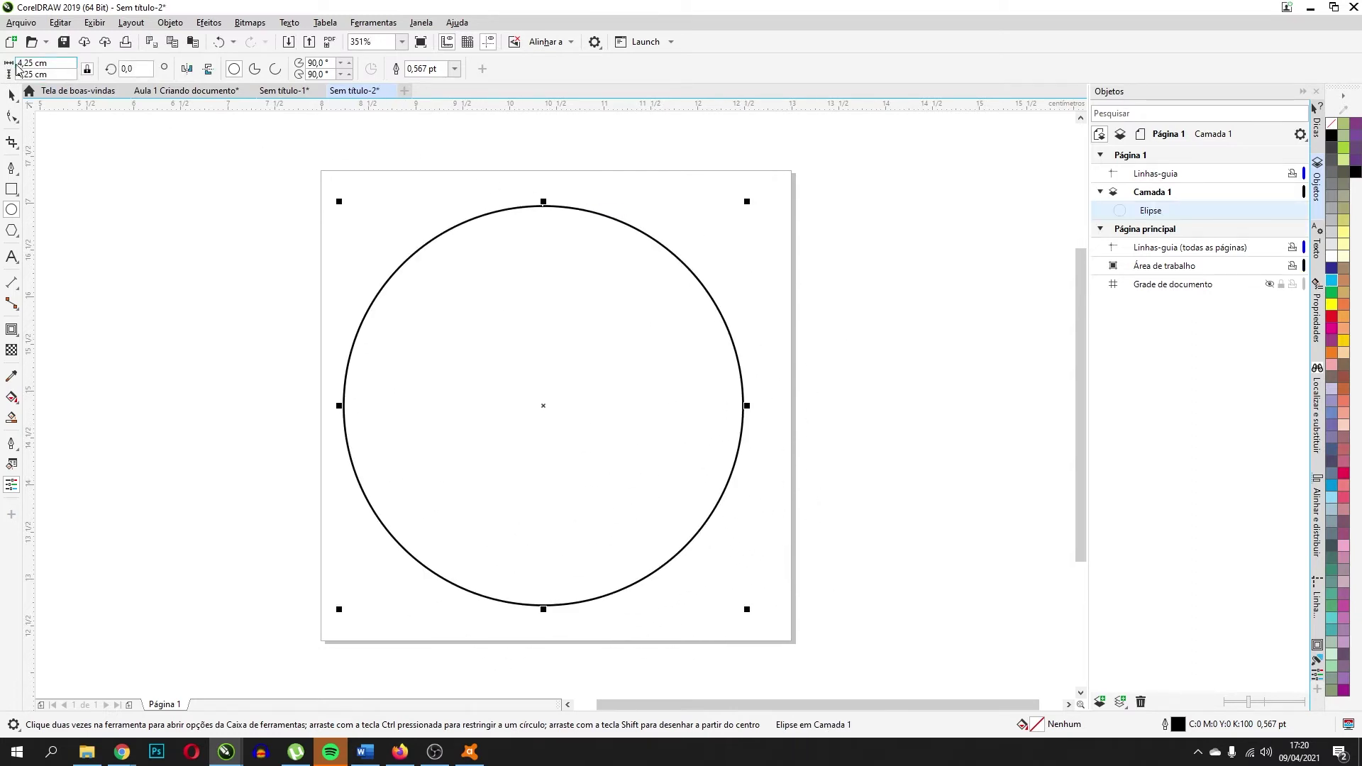
double_click(21, 63)
text(4,0)
key(Return)
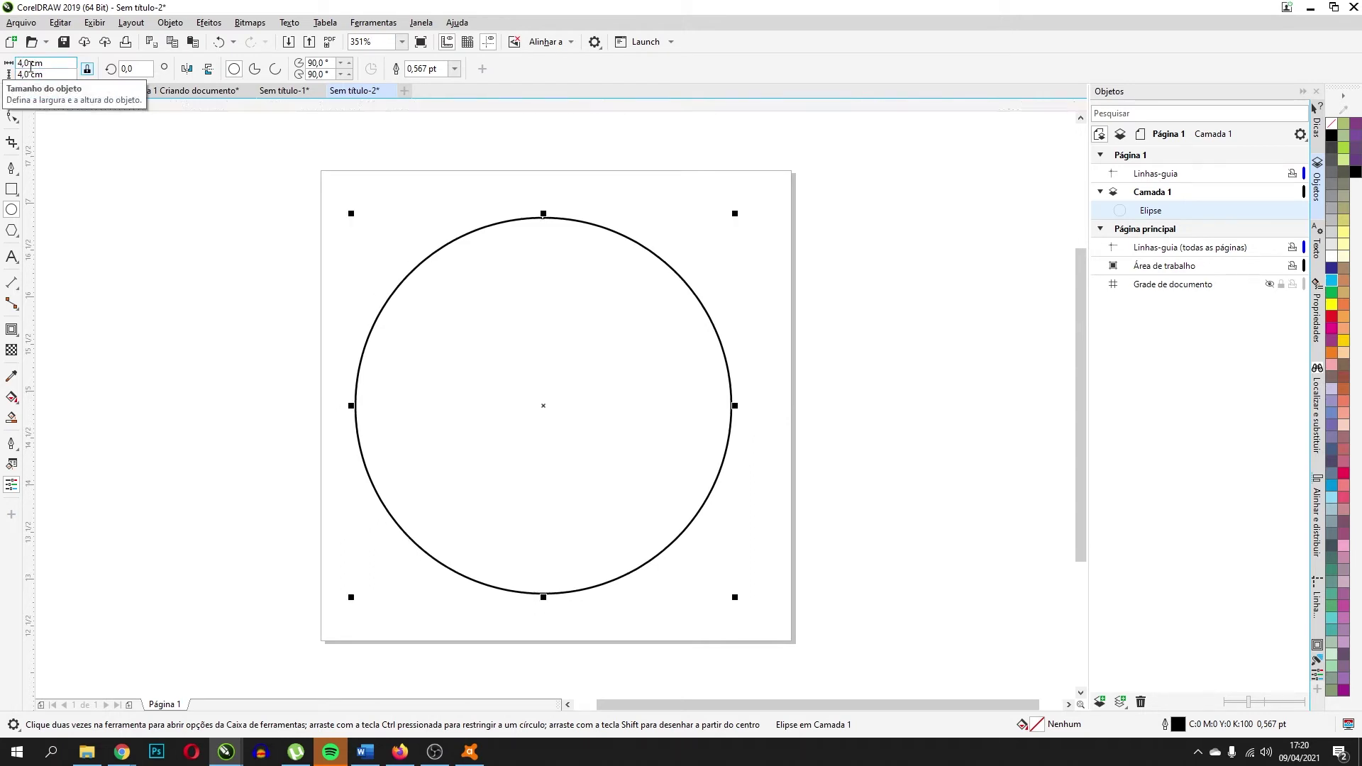
Align the circle's centre with the page centre both horizontally and vertically, and deselect it.
click(11, 94)
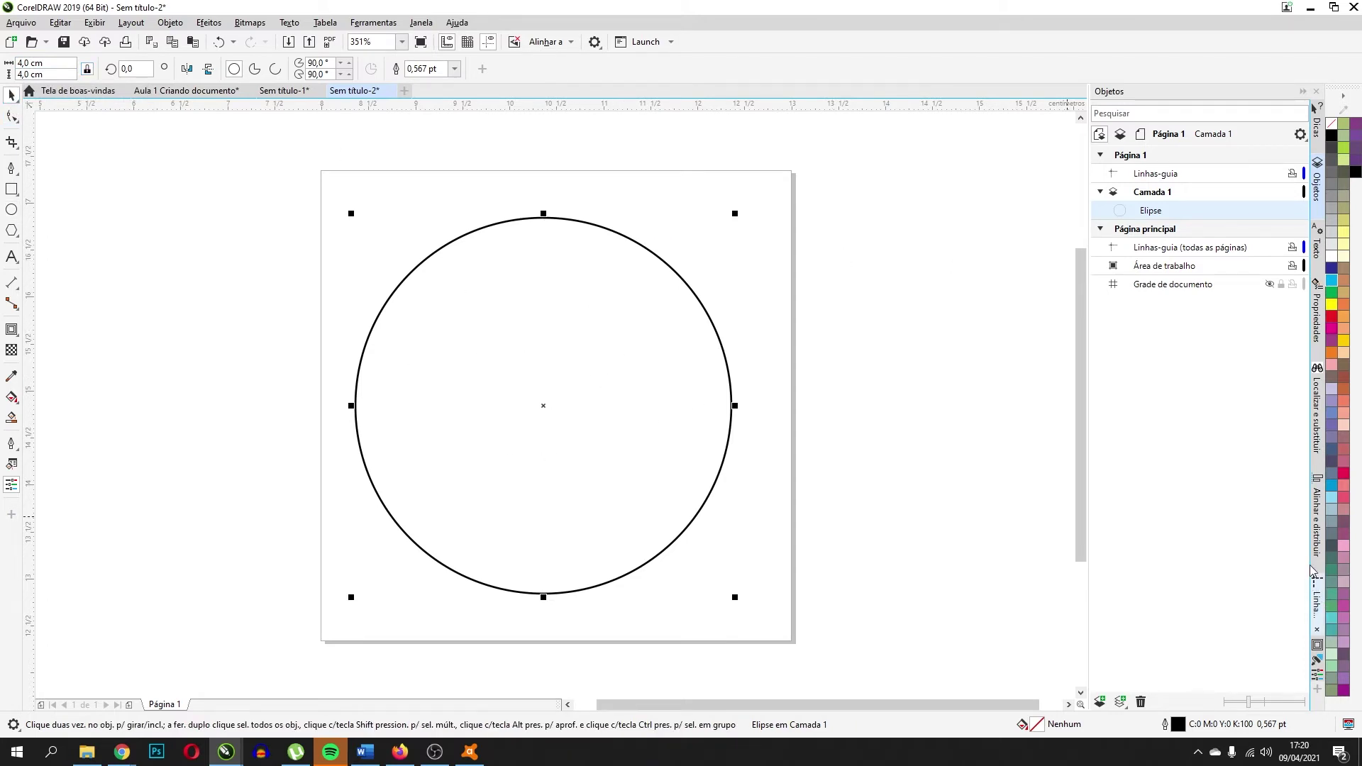
click(1321, 505)
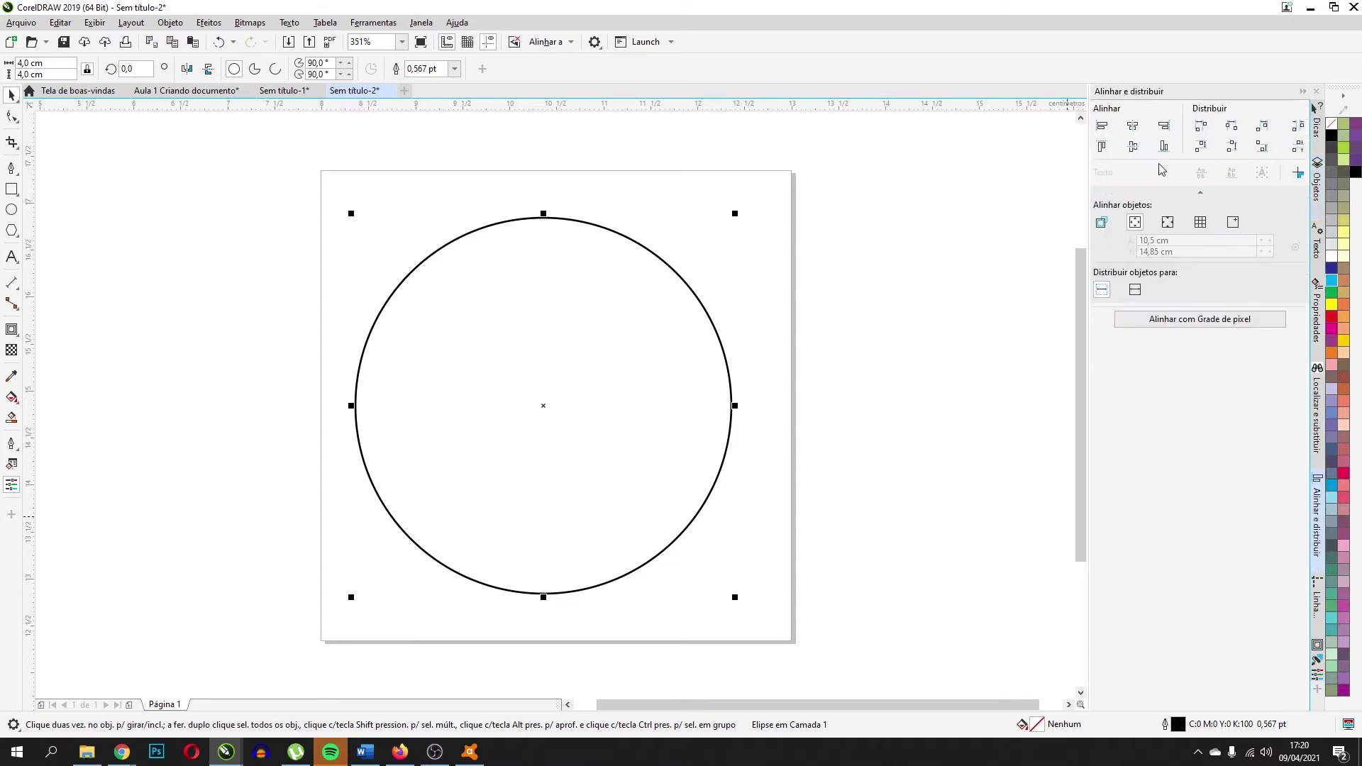
click(1132, 129)
click(1132, 148)
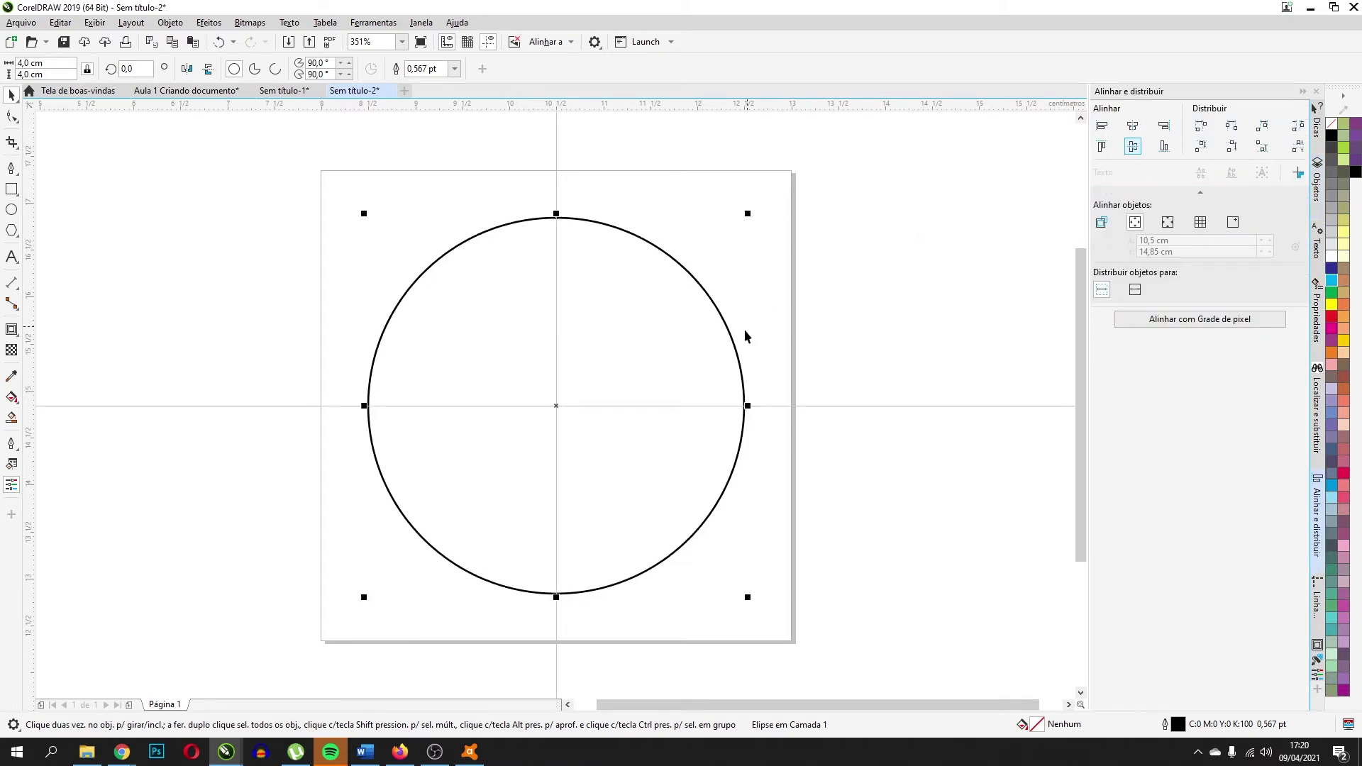
click(906, 283)
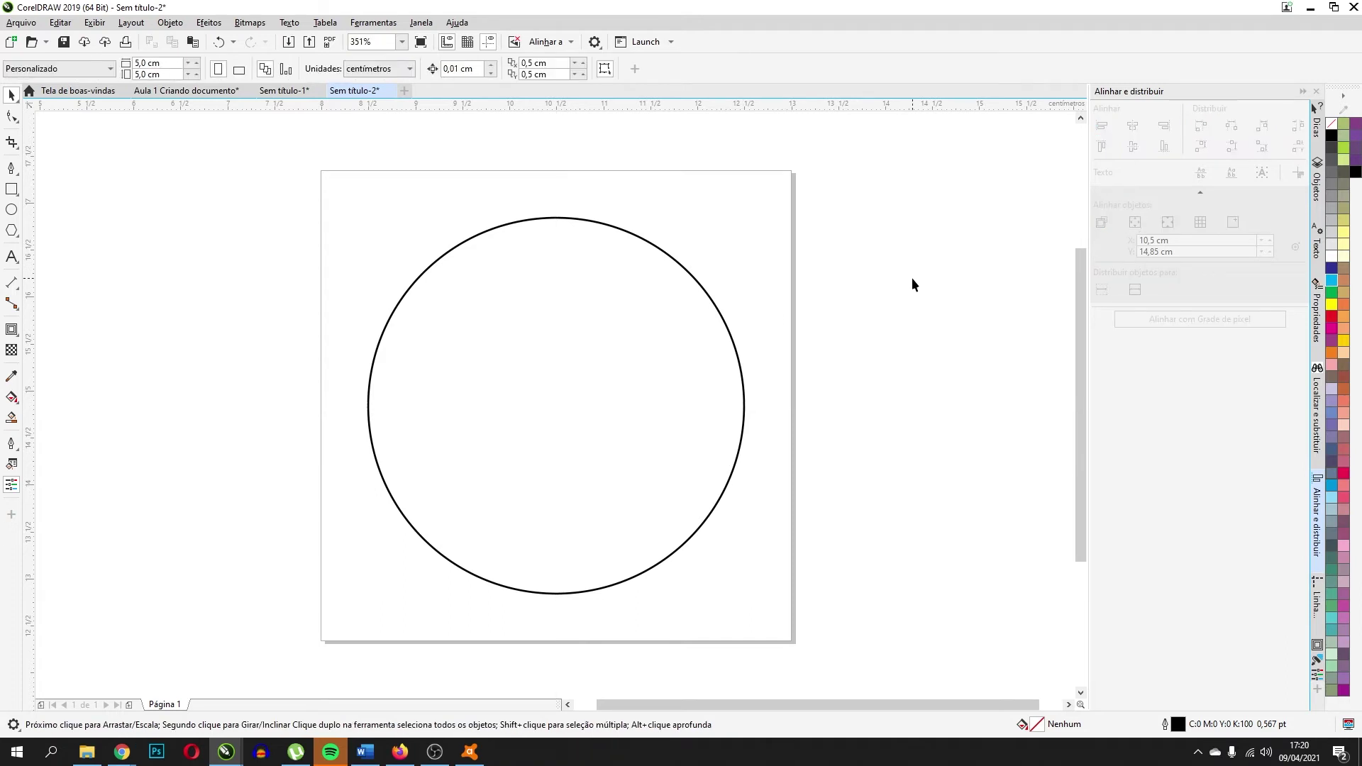
Fill the circle with cyan and deselect it.
click(697, 329)
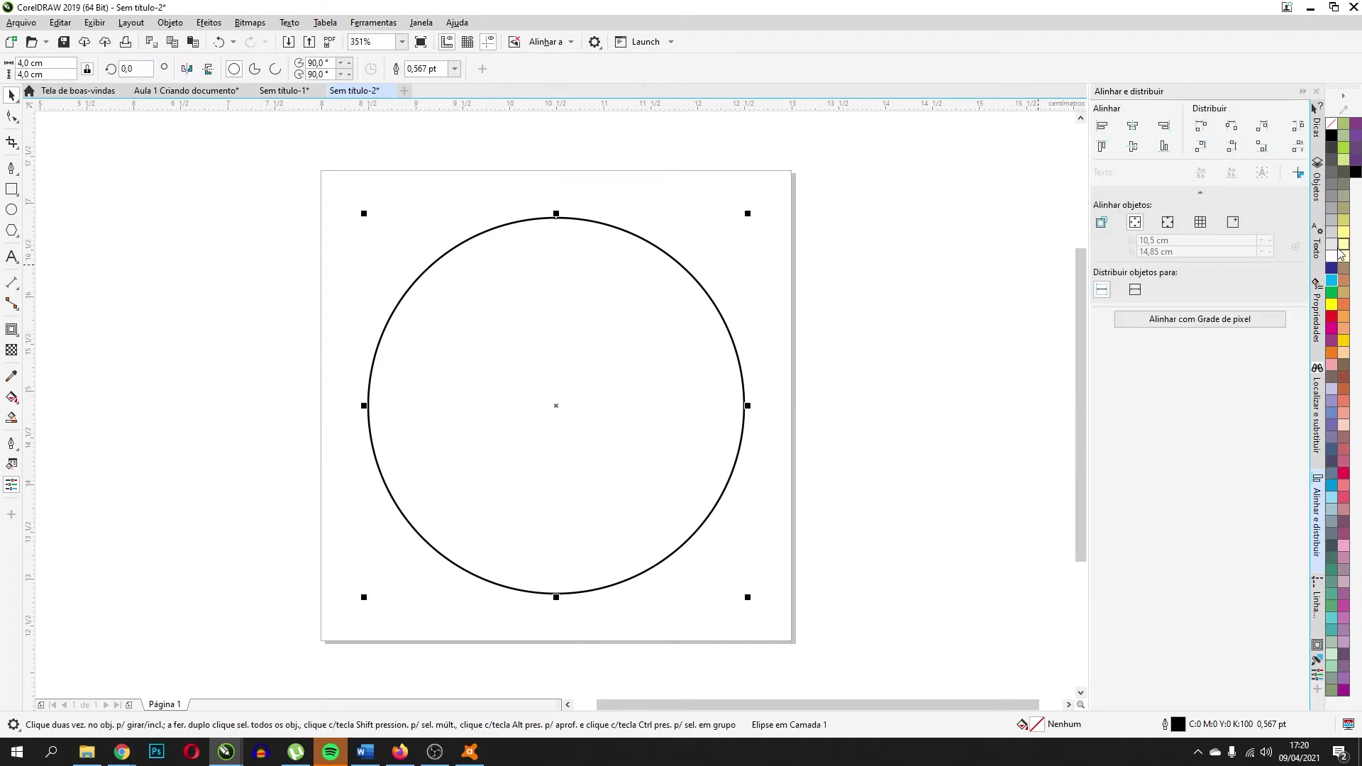
click(1331, 279)
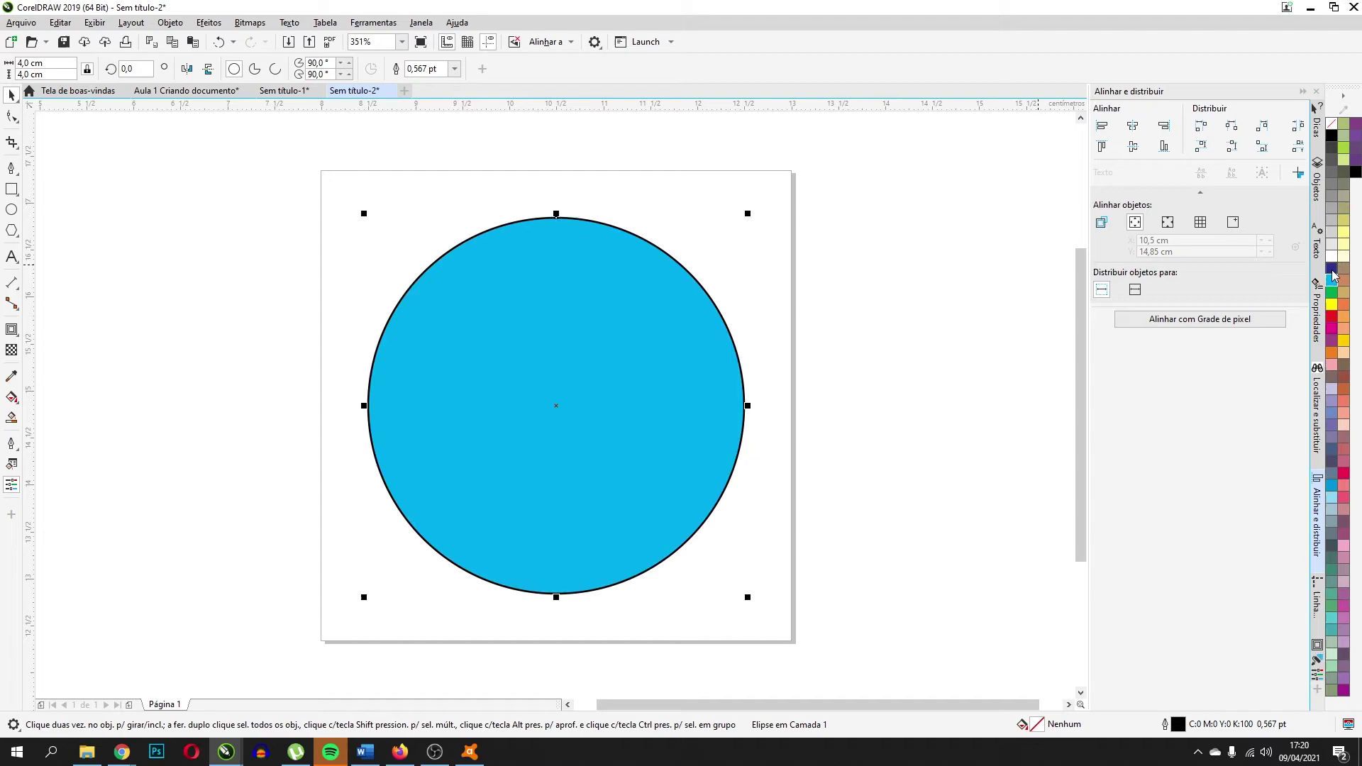
click(961, 228)
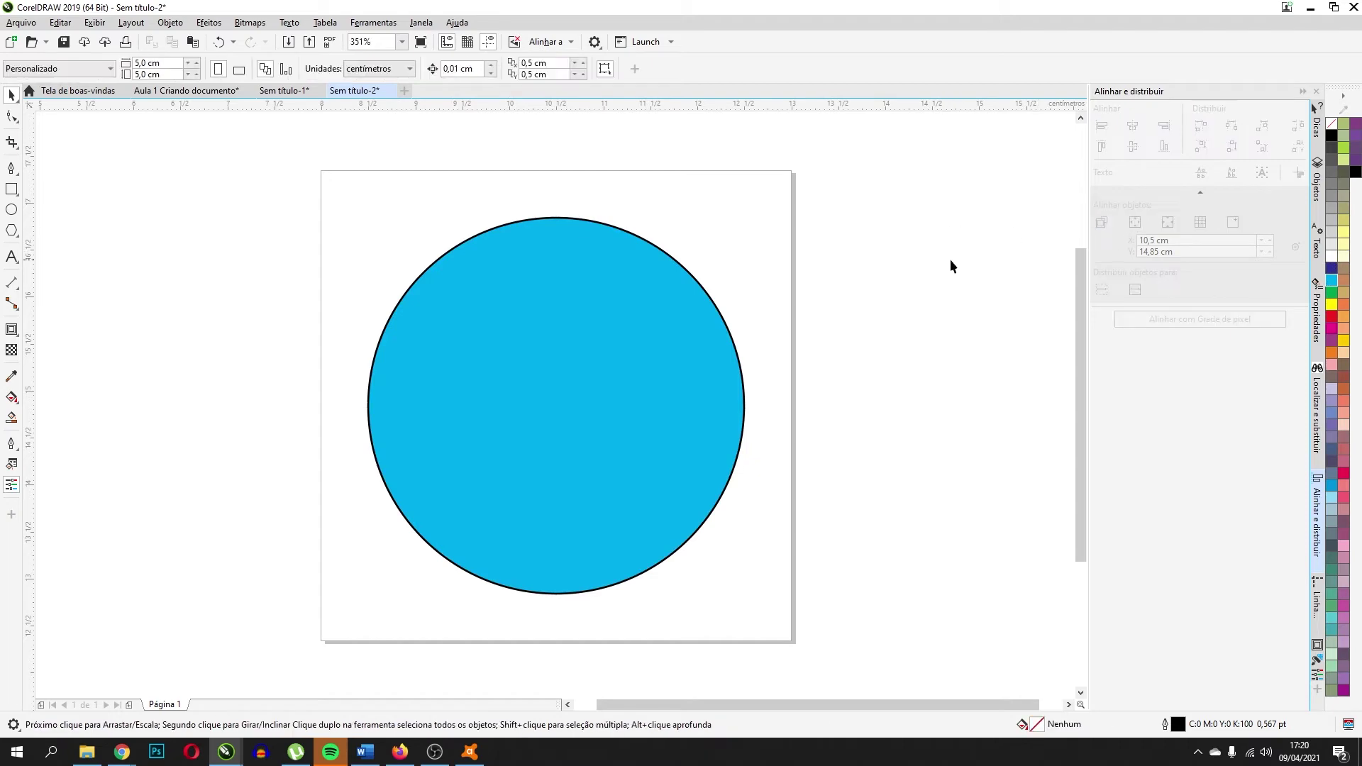
Open the print preview and set the imposition layout to 4 columns by 6 rows, showing the repeated circles.
click(17, 23)
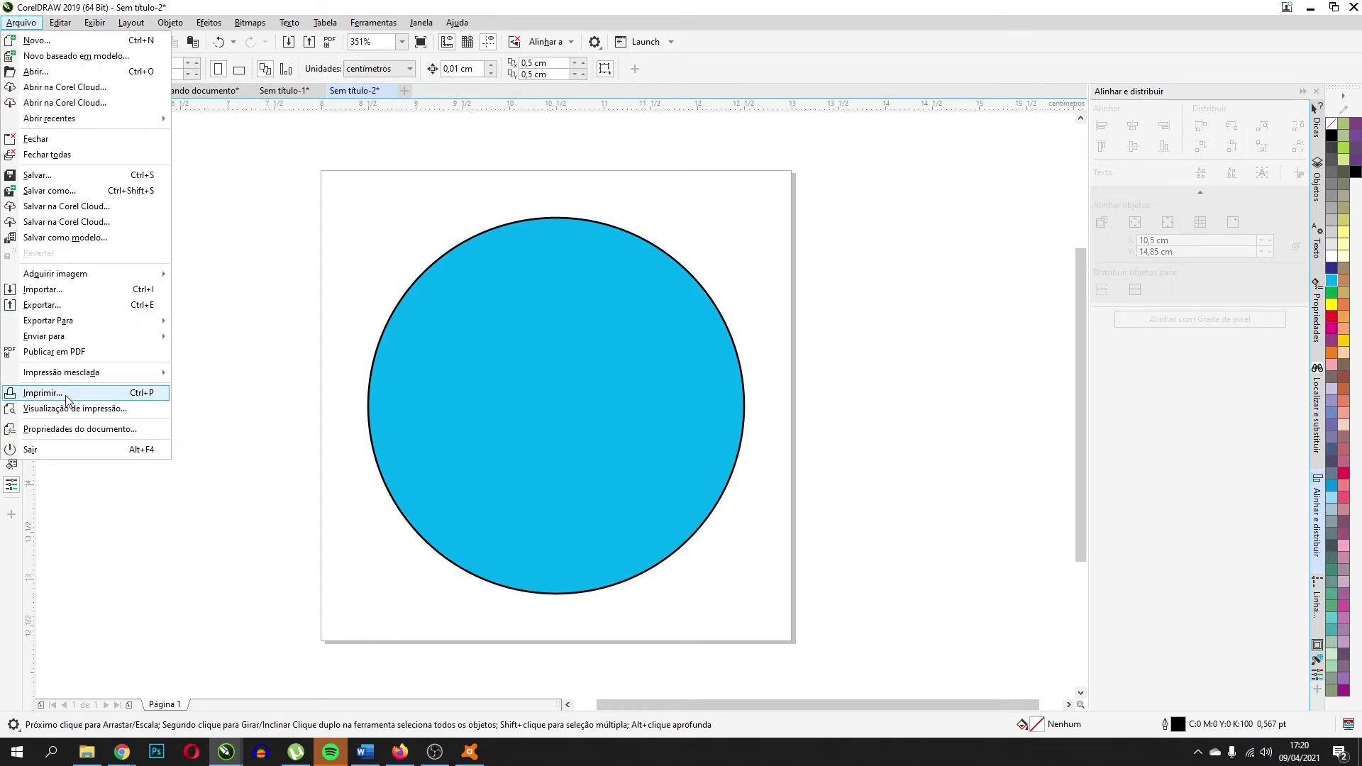
key(Escape)
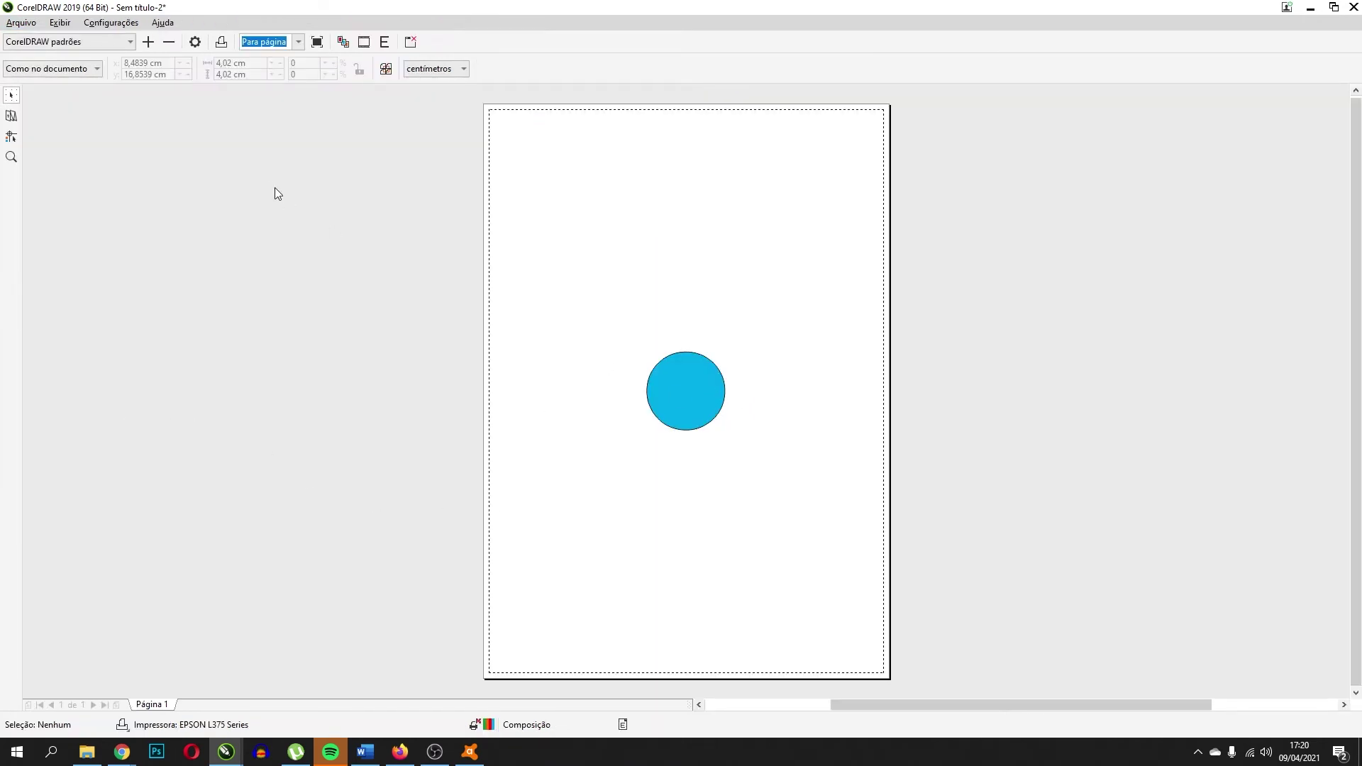
click(11, 116)
click(397, 63)
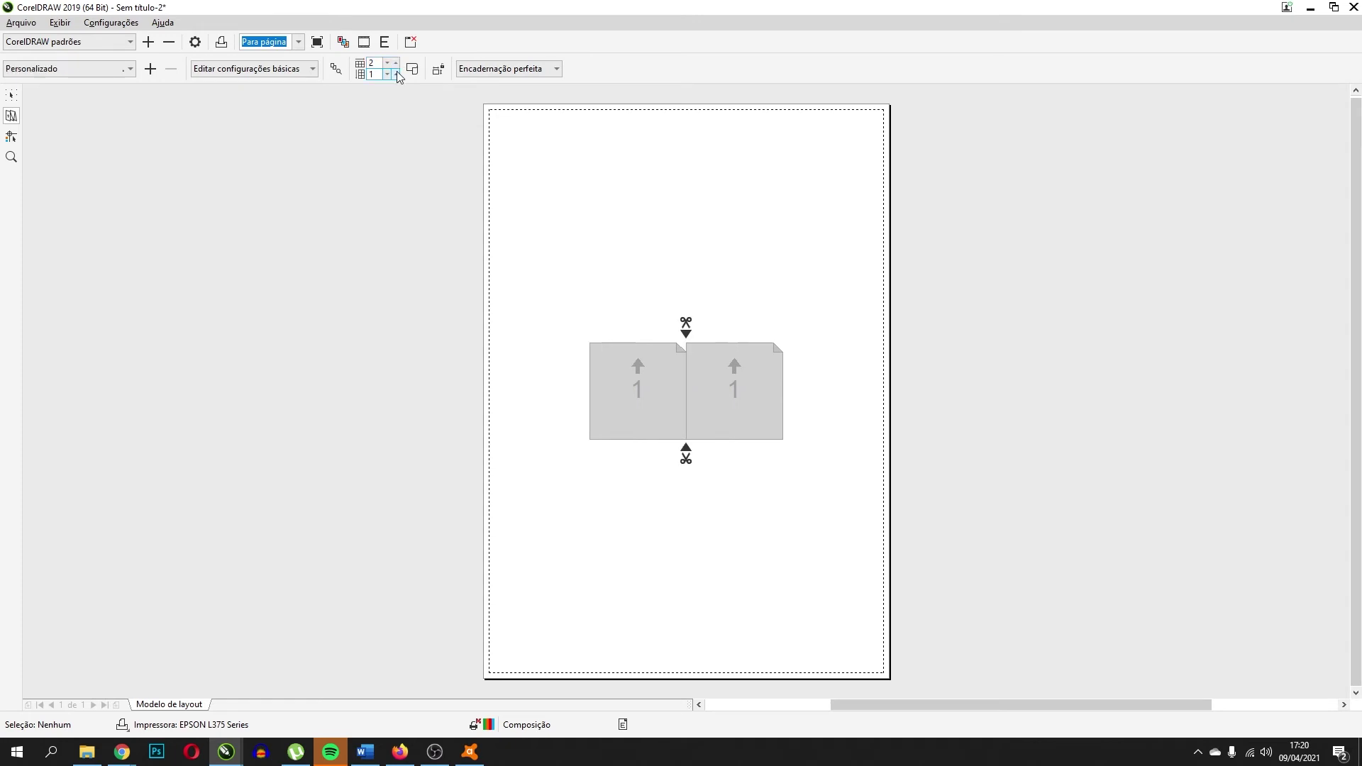
click(396, 62)
click(396, 74)
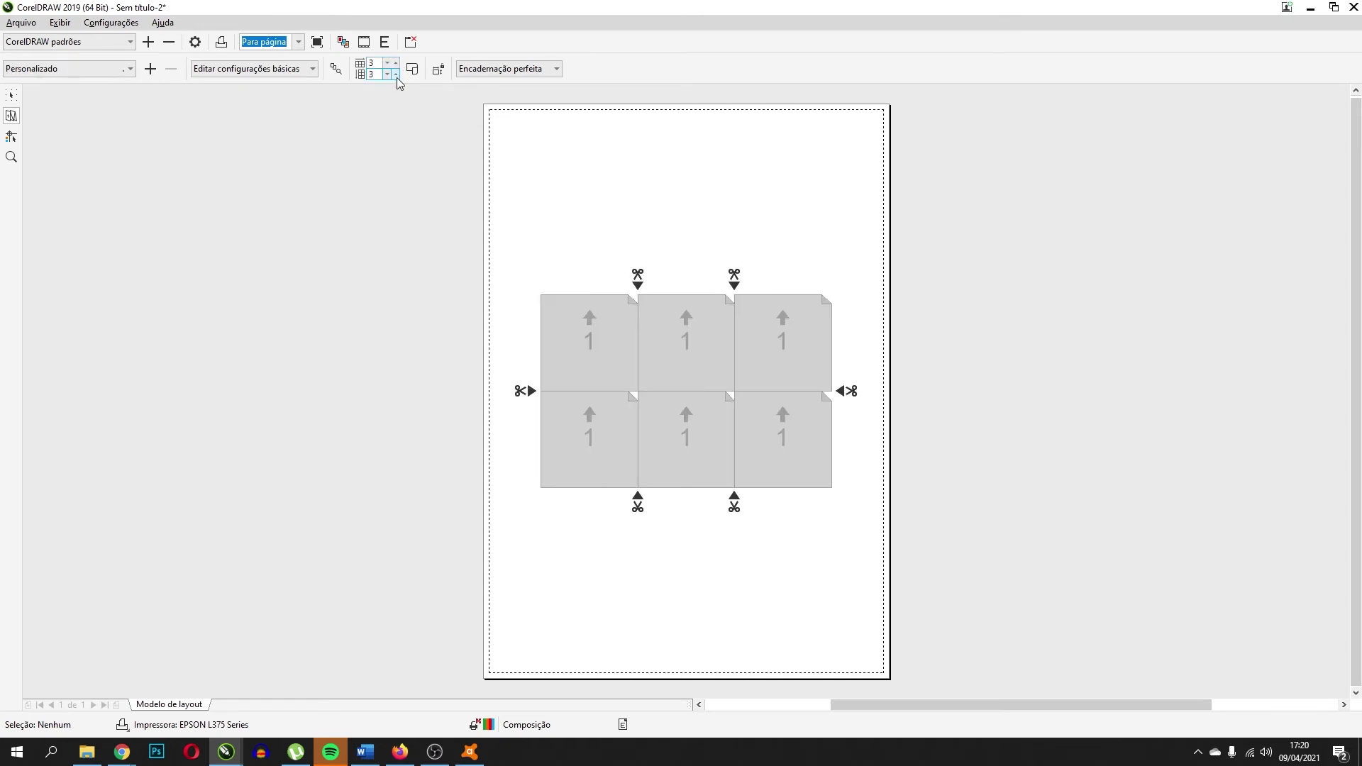
click(396, 63)
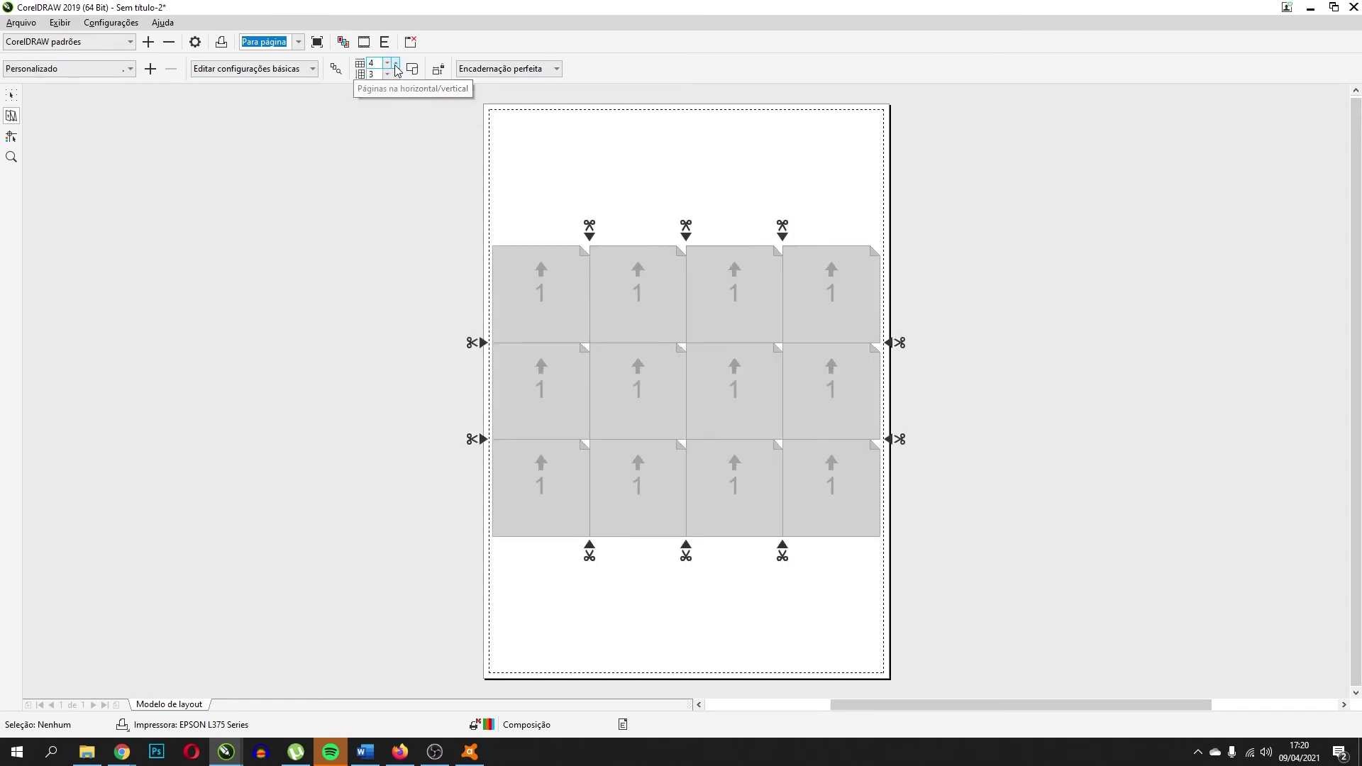
click(395, 74)
click(396, 74)
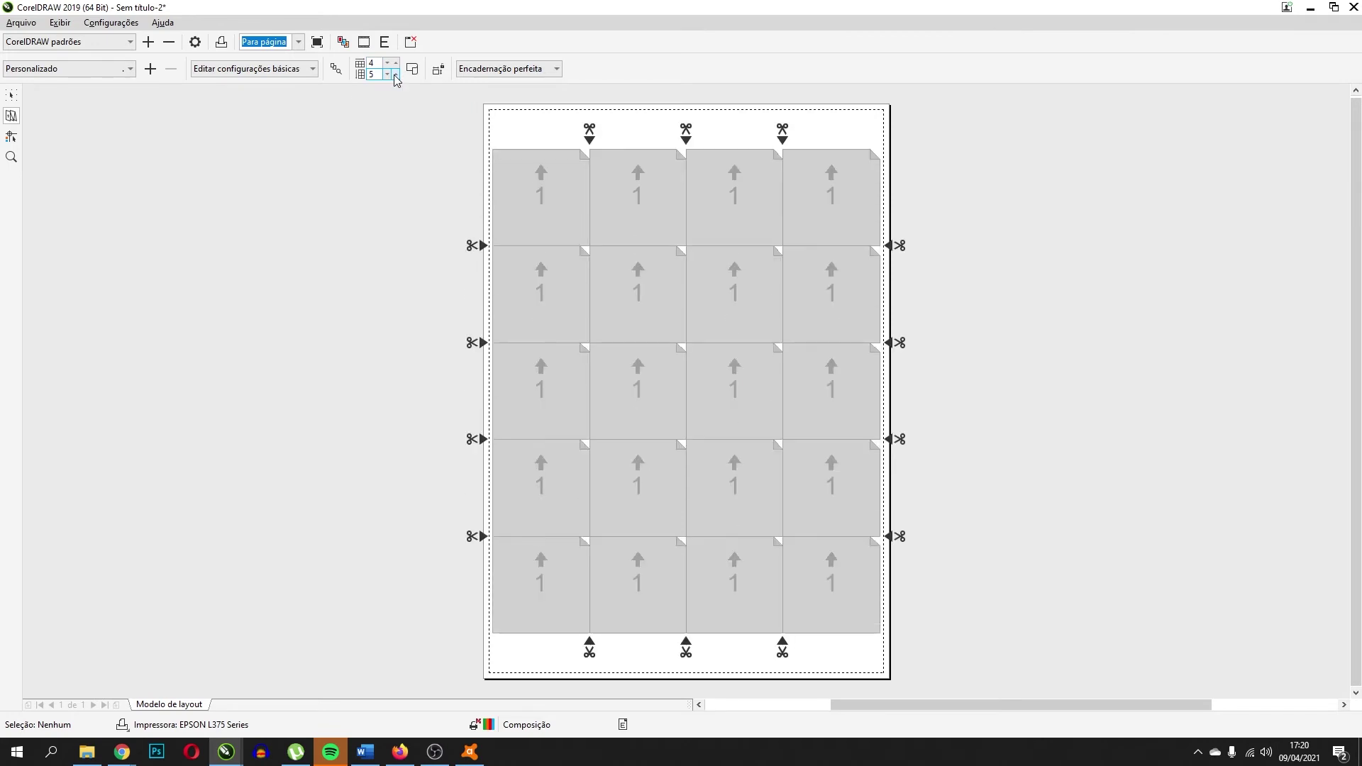
click(396, 74)
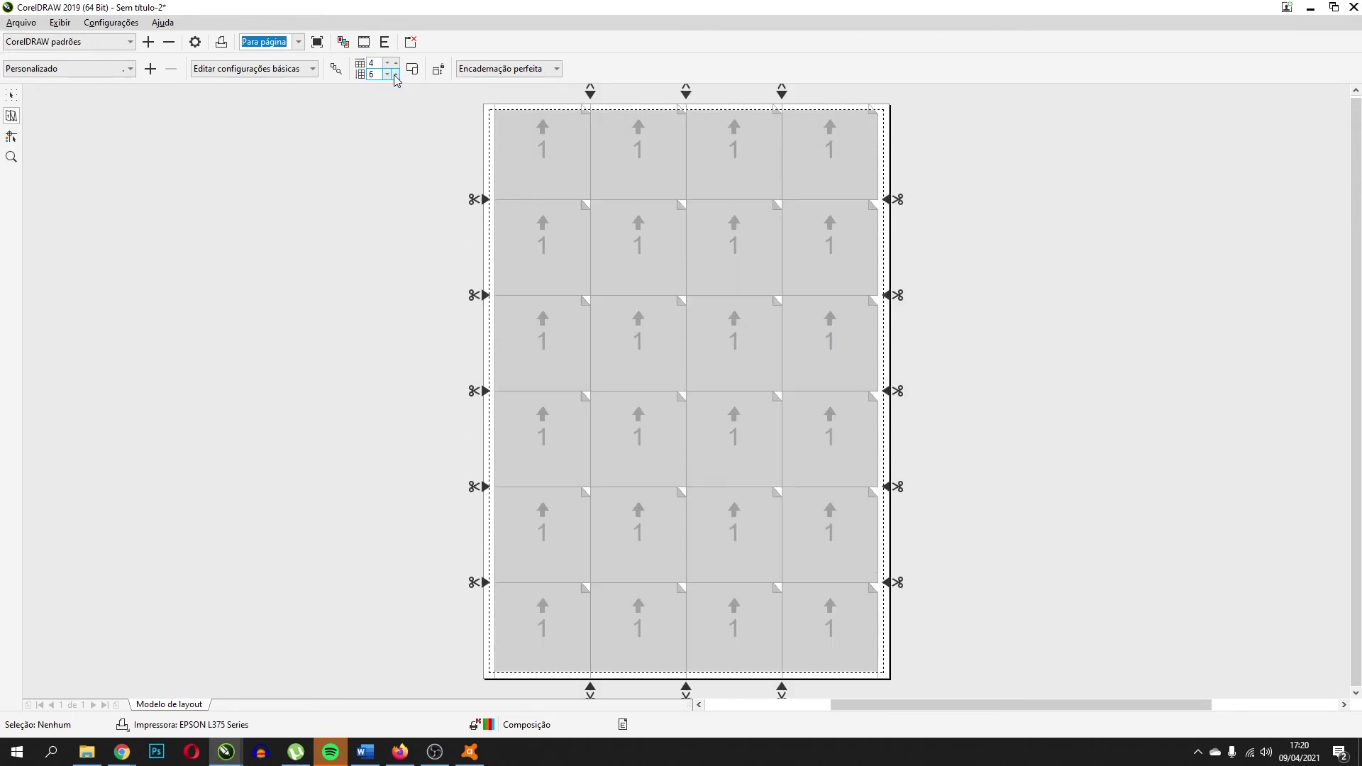
click(11, 95)
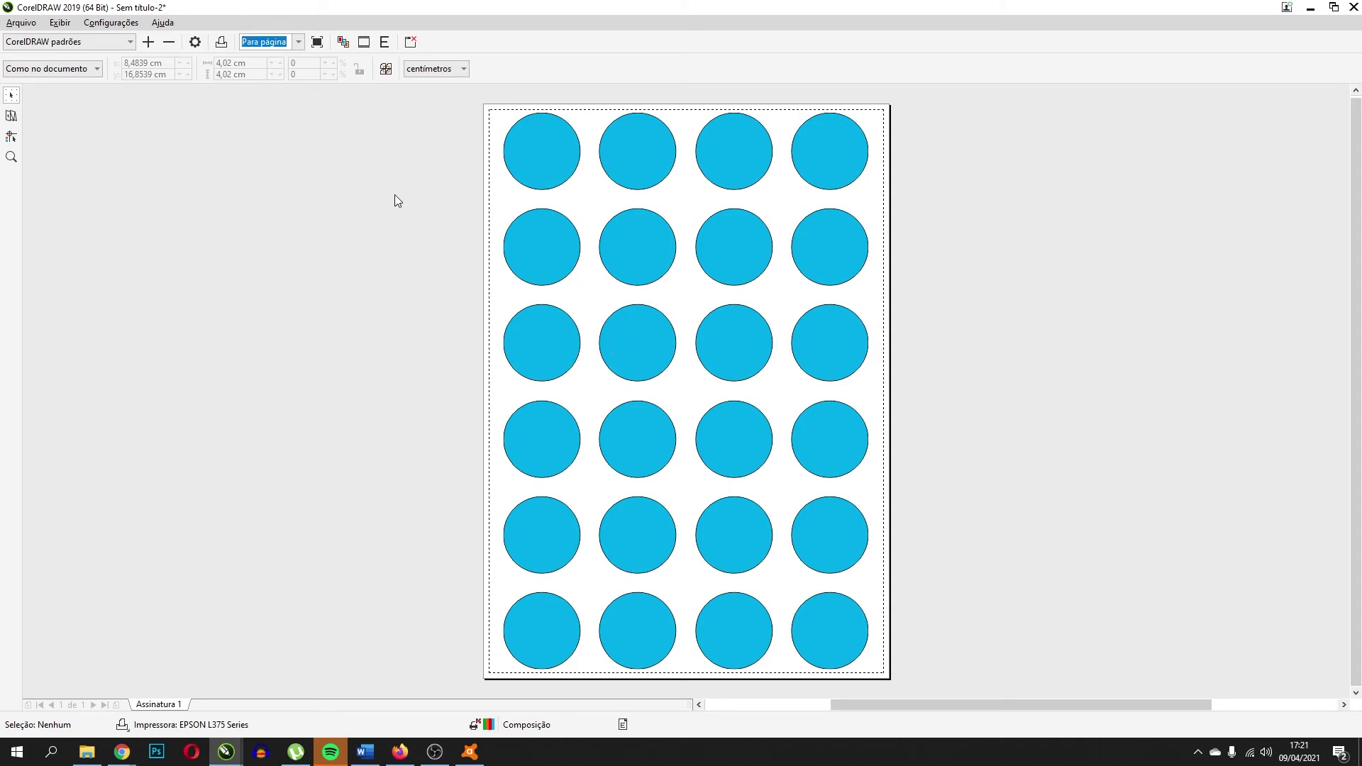
Return to the imposition layout and reduce it to 3 columns by 5 rows.
click(12, 117)
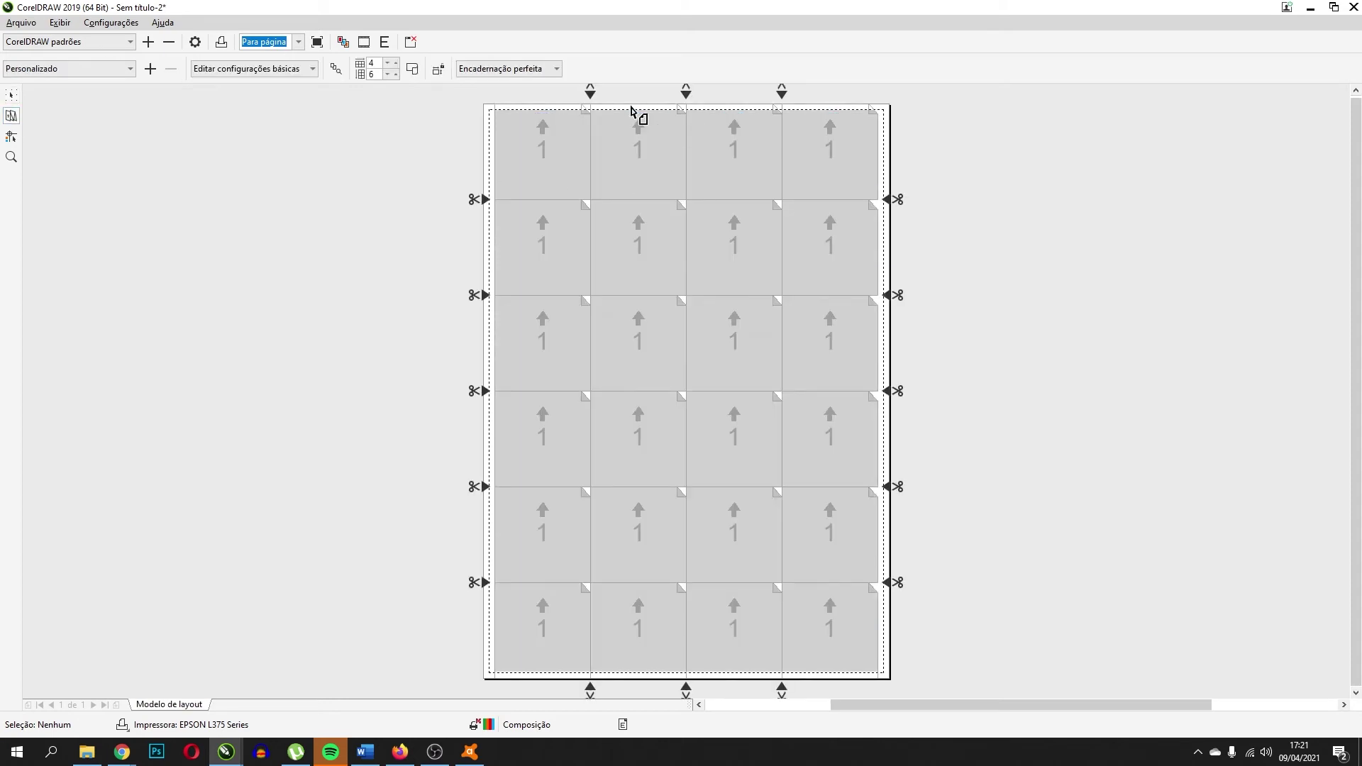
click(387, 63)
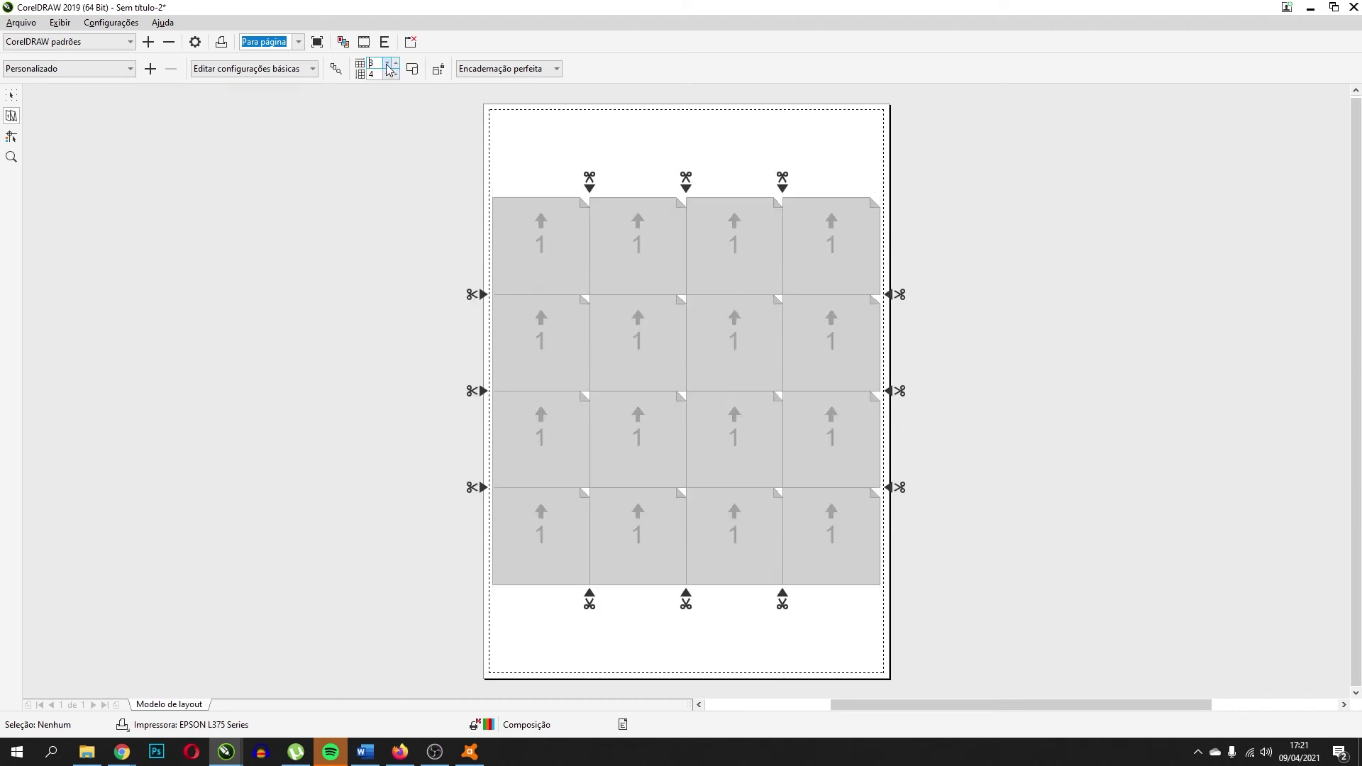
click(396, 74)
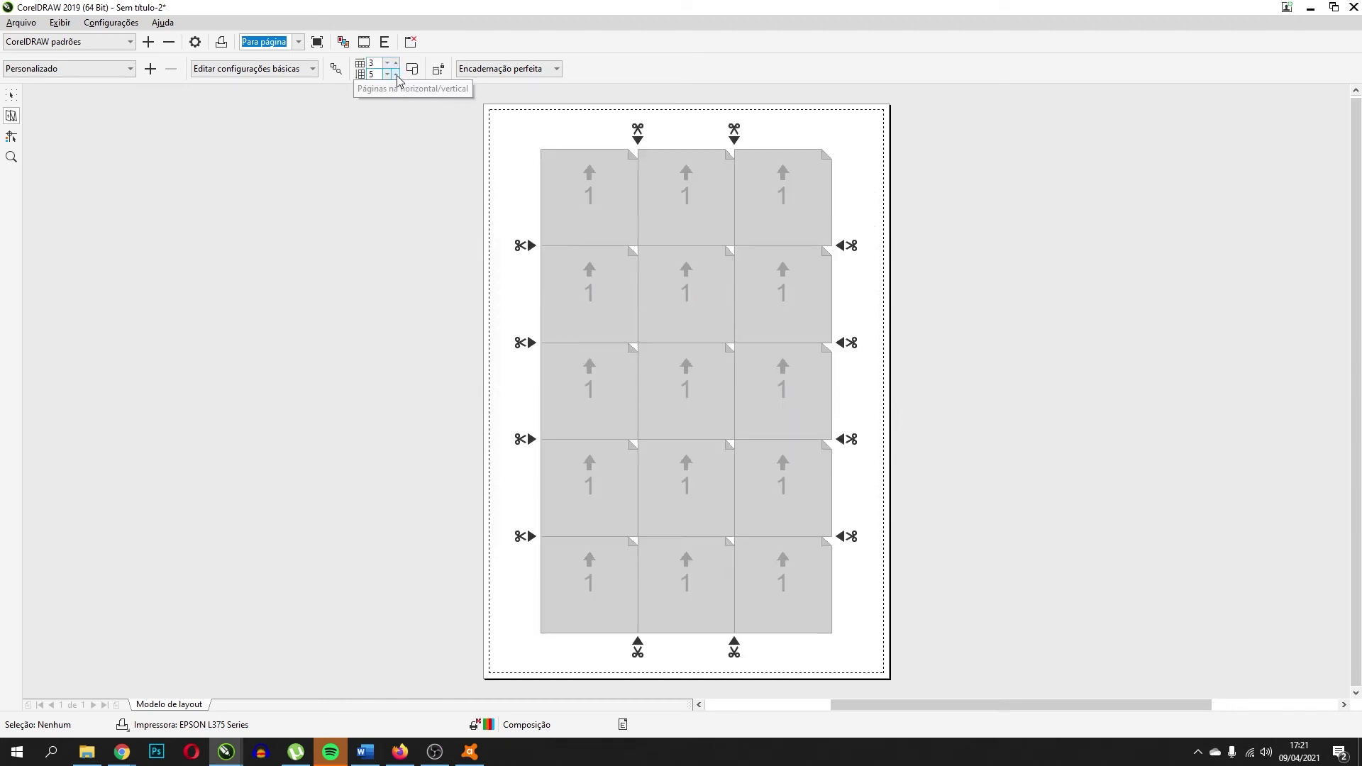
Add a small vertical gutter between the three columns of the imposition layout.
click(639, 139)
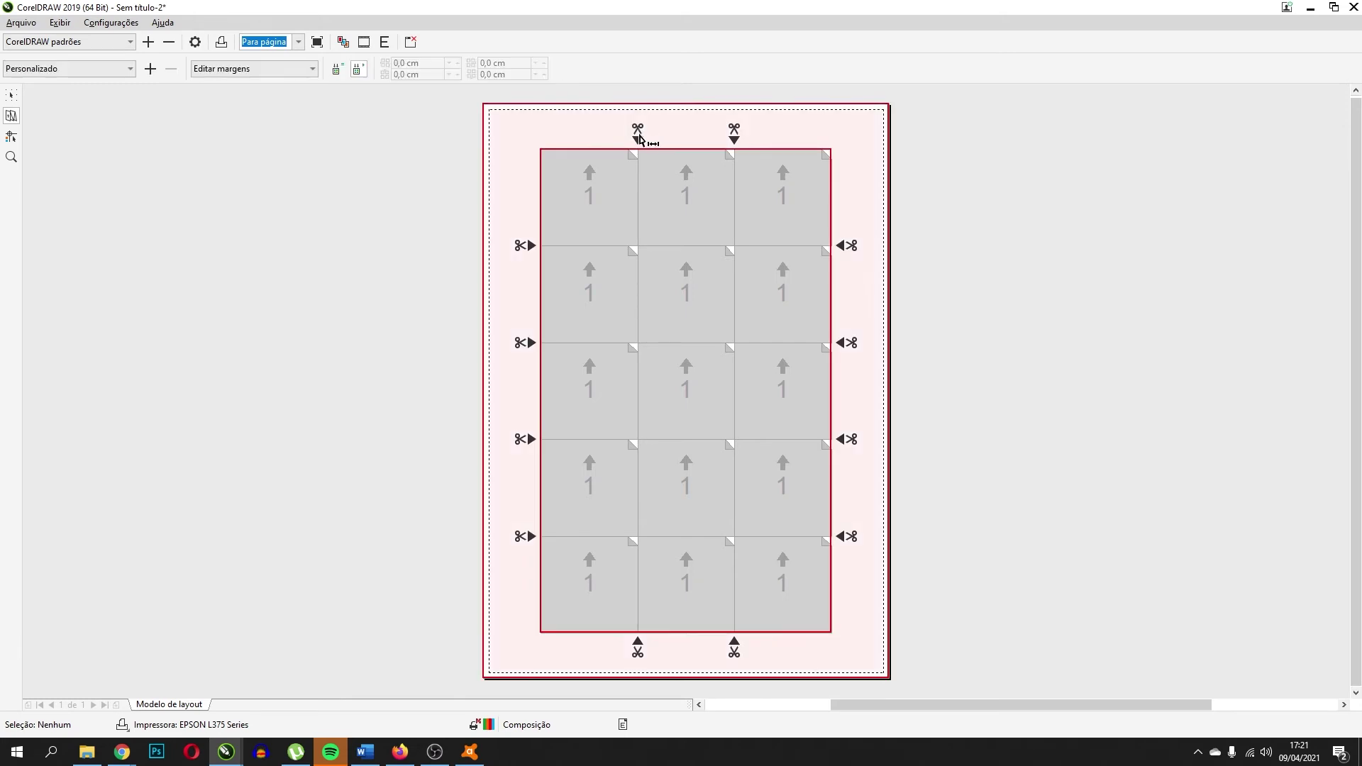
click(638, 179)
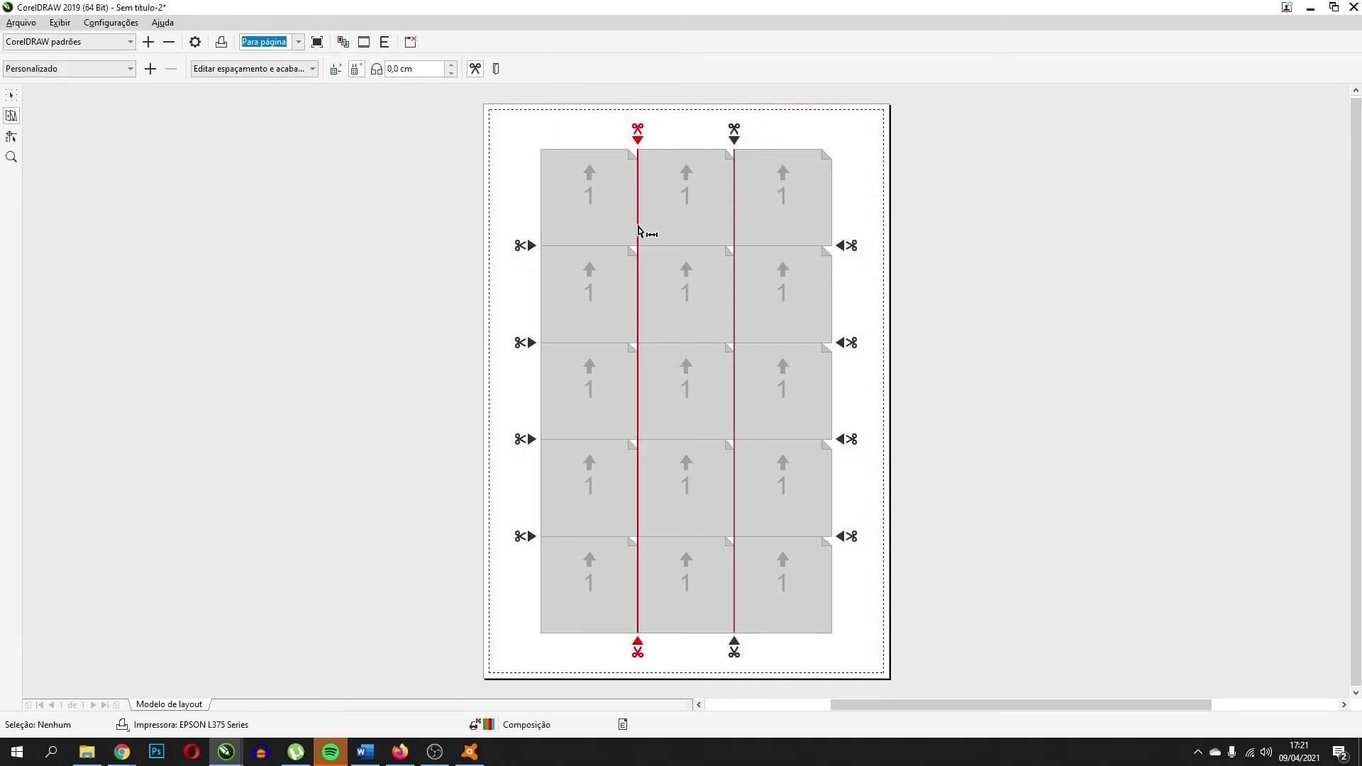
click(451, 65)
click(451, 65)
Set the horizontal gutters between the five rows to 0.2 cm, with a fold mark on the uppermost gutter.
click(520, 247)
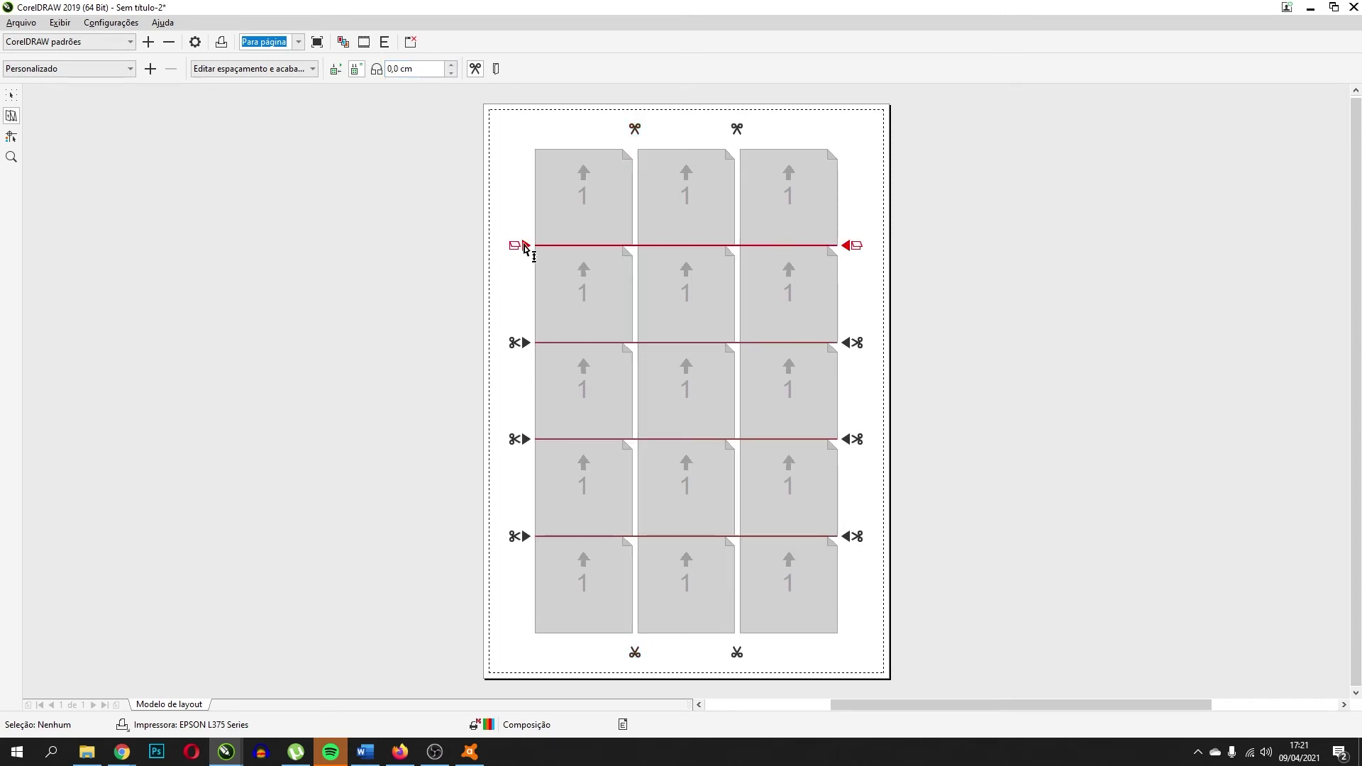
click(453, 69)
click(452, 65)
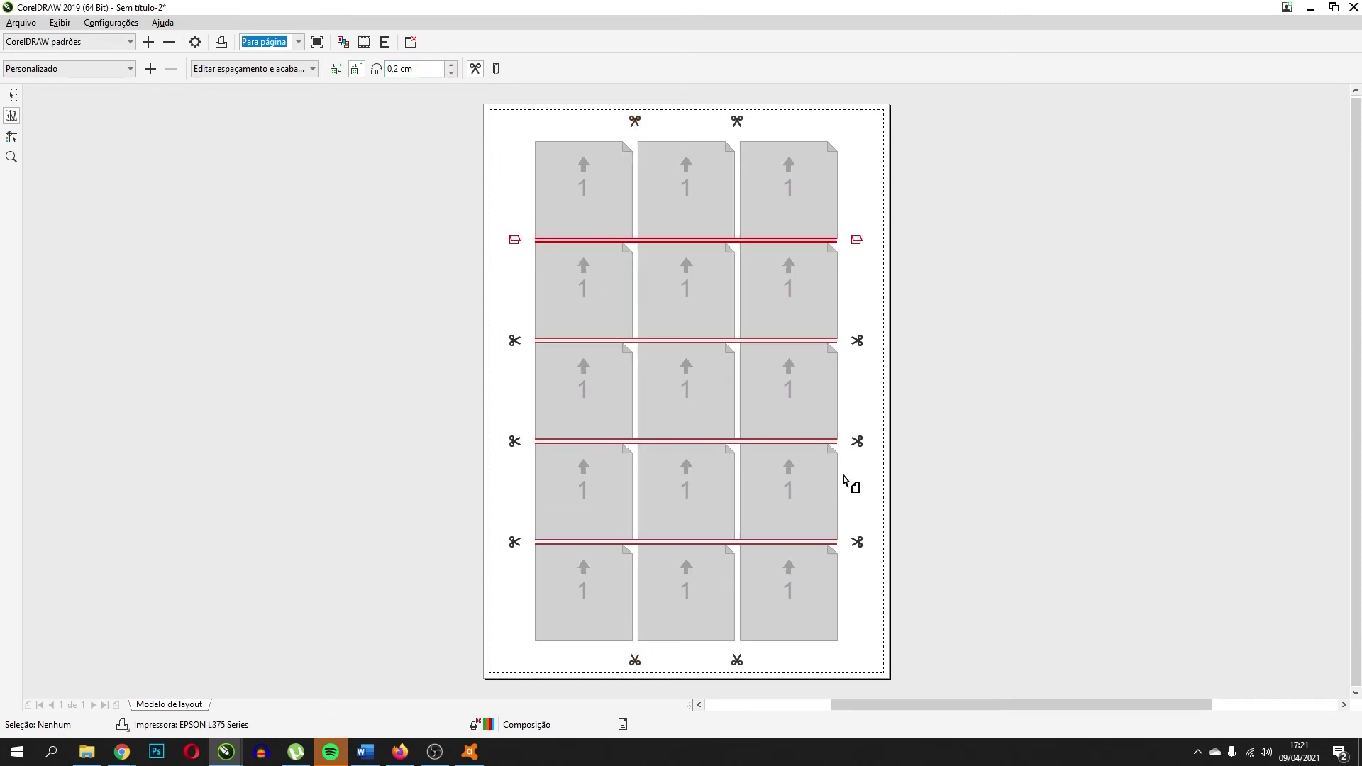
Display the sheet of repeated circles and switch to placing printer's marks.
click(12, 97)
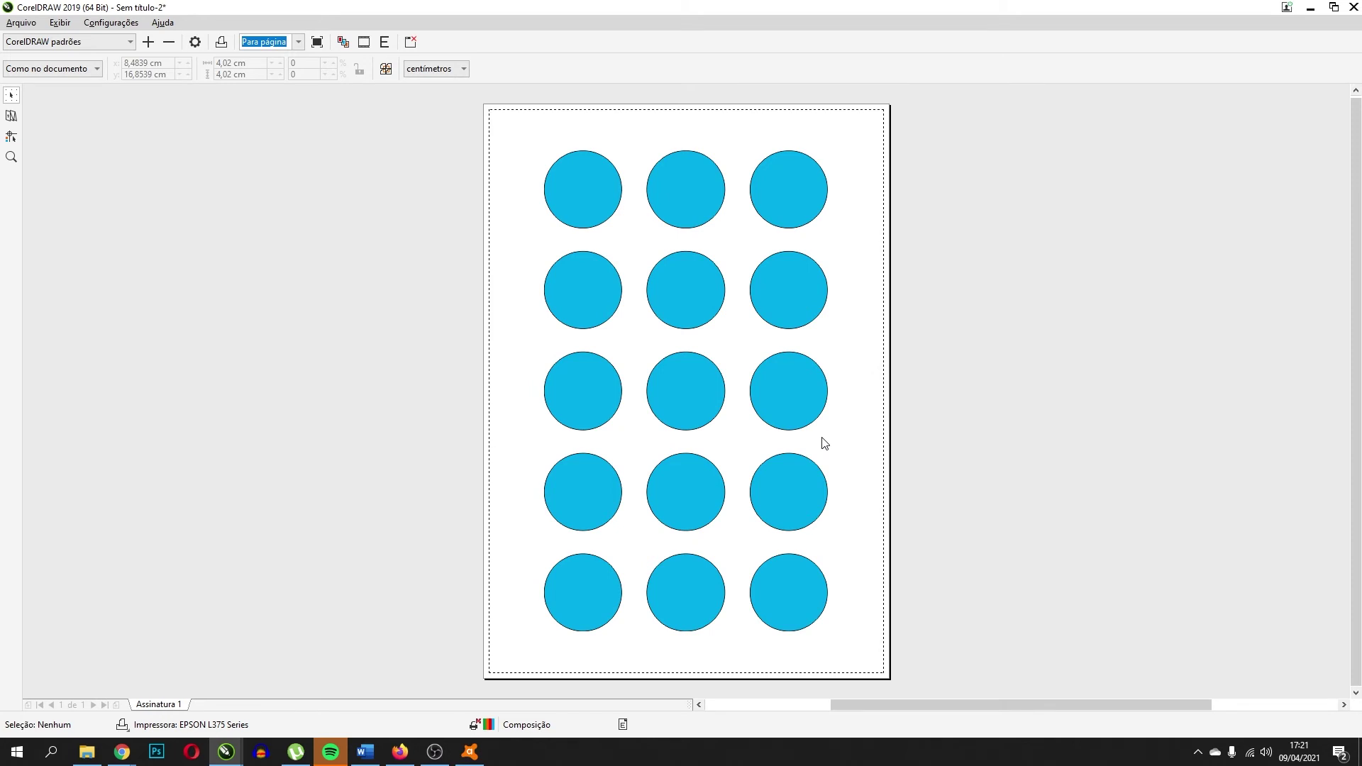
click(10, 136)
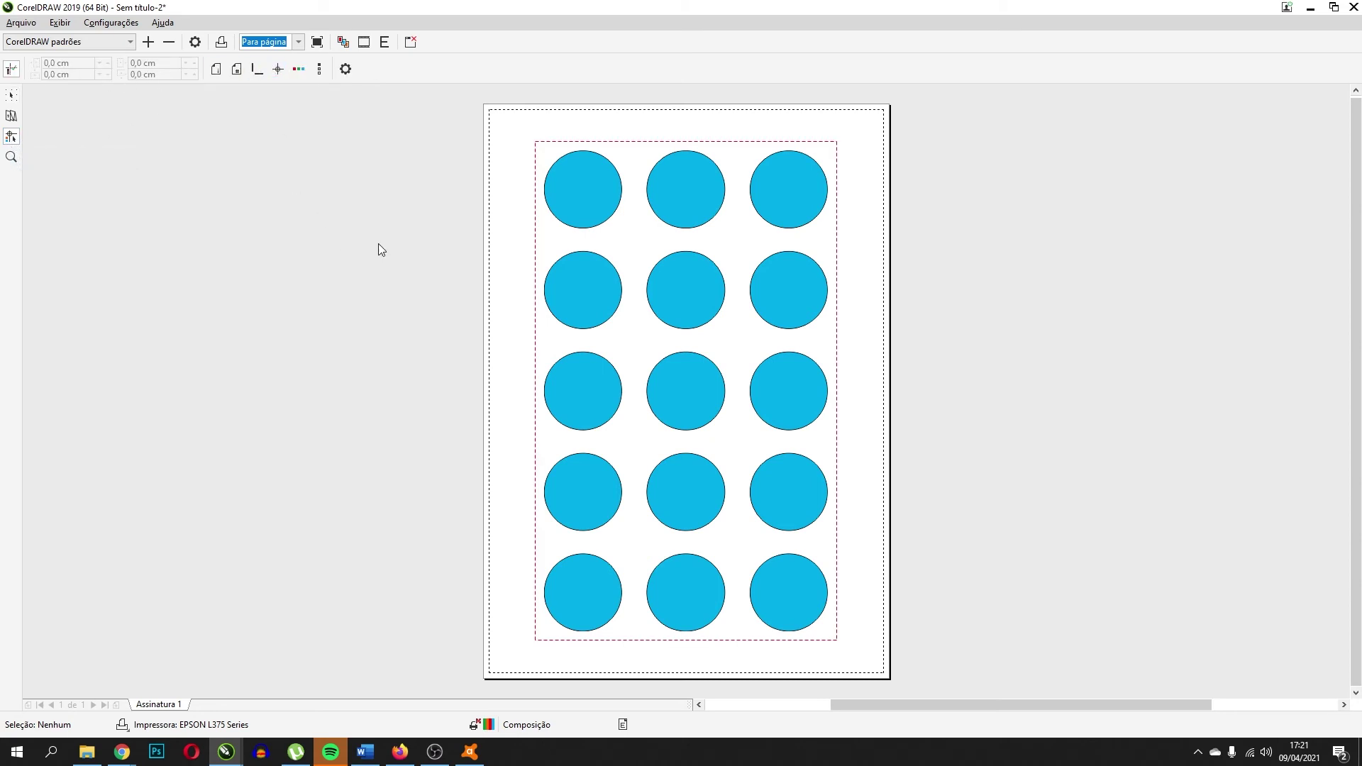
Try the file information and page number marks on the sheet of circles.
click(217, 69)
click(217, 69)
click(237, 70)
scroll(616, 252, up, 4)
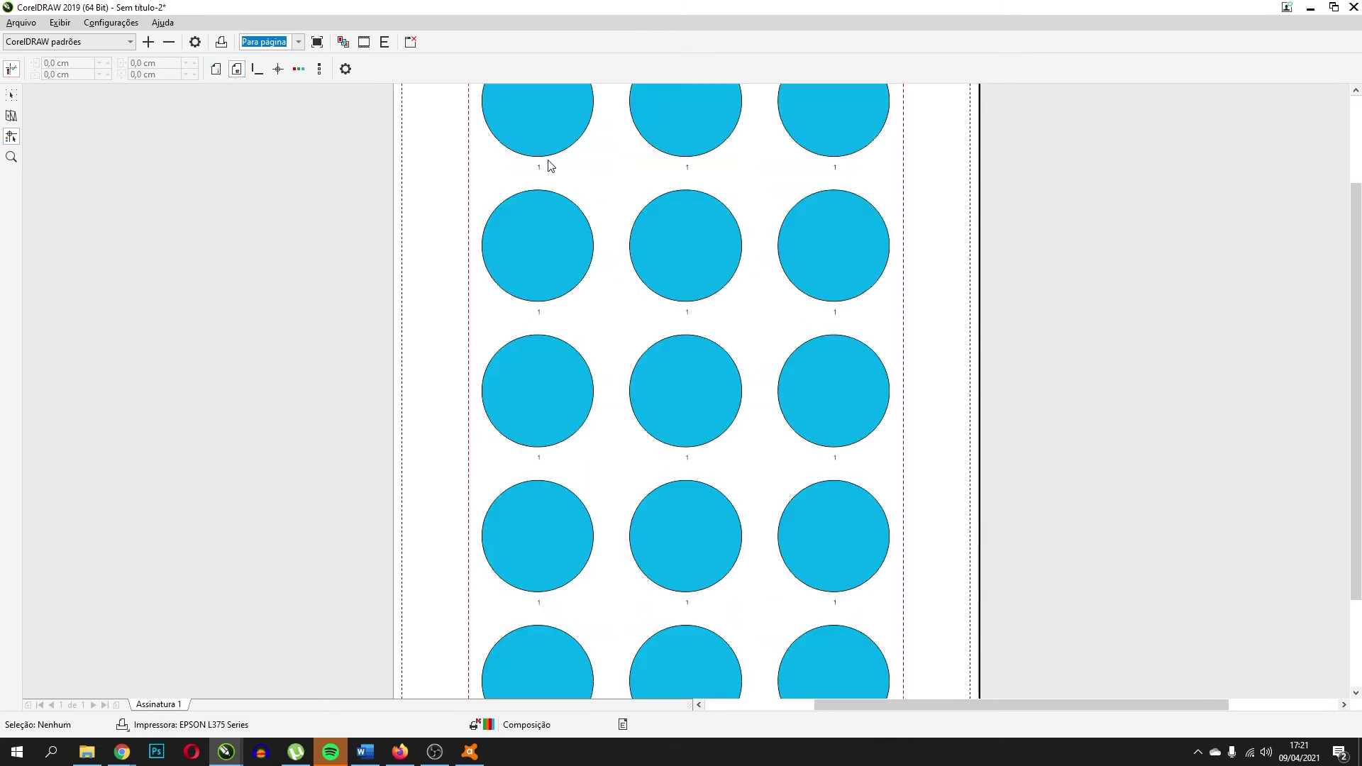
scroll(518, 269, up, 1)
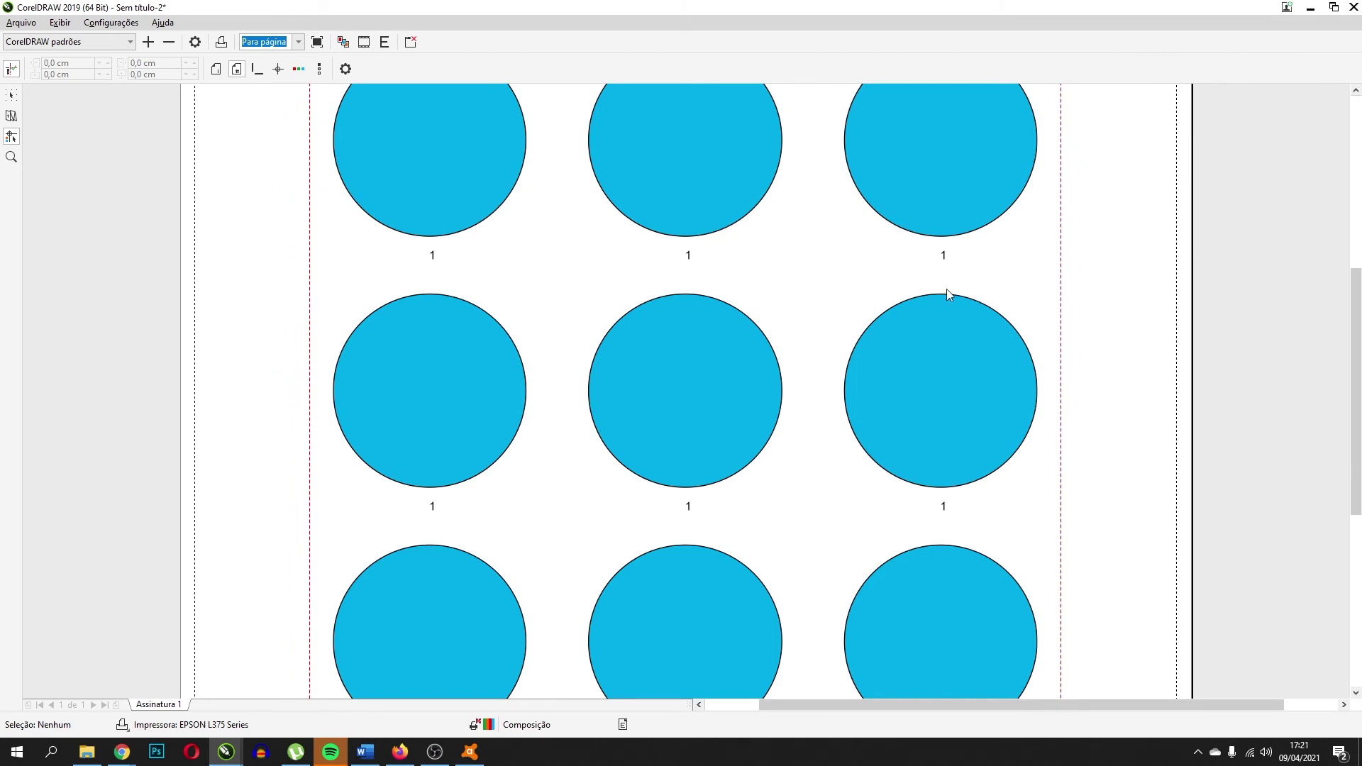
scroll(502, 387, down, 3)
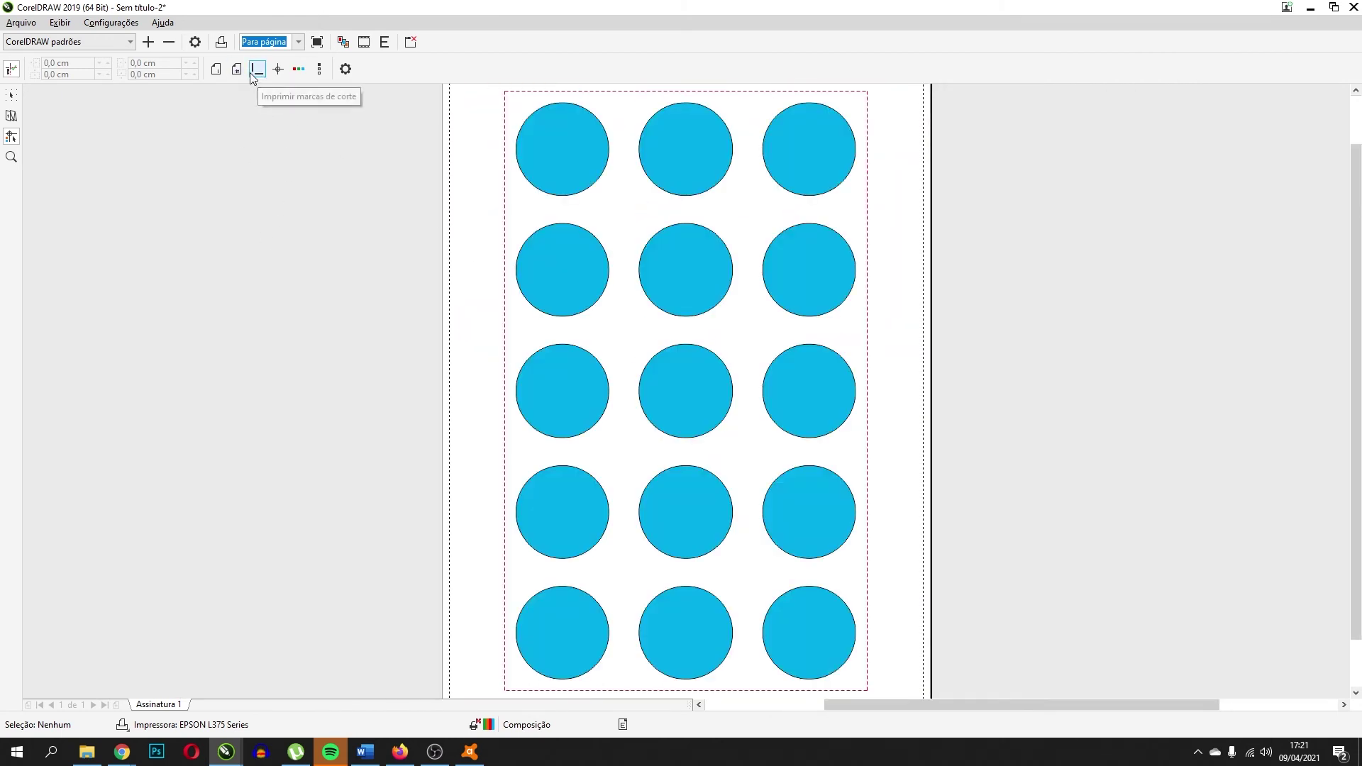
Turn on crop marks, registration marks and the color calibration bar for the sheet of circles.
click(257, 71)
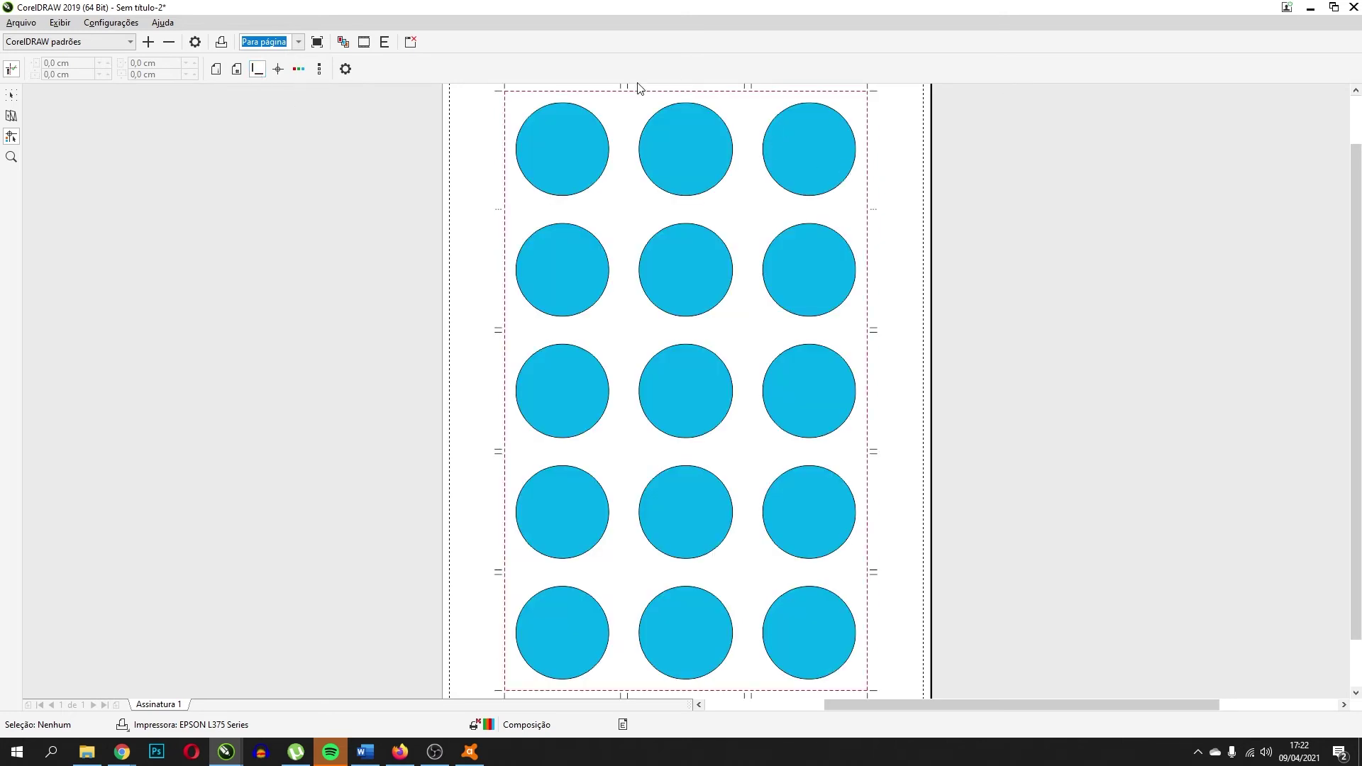
scroll(496, 206, up, 3)
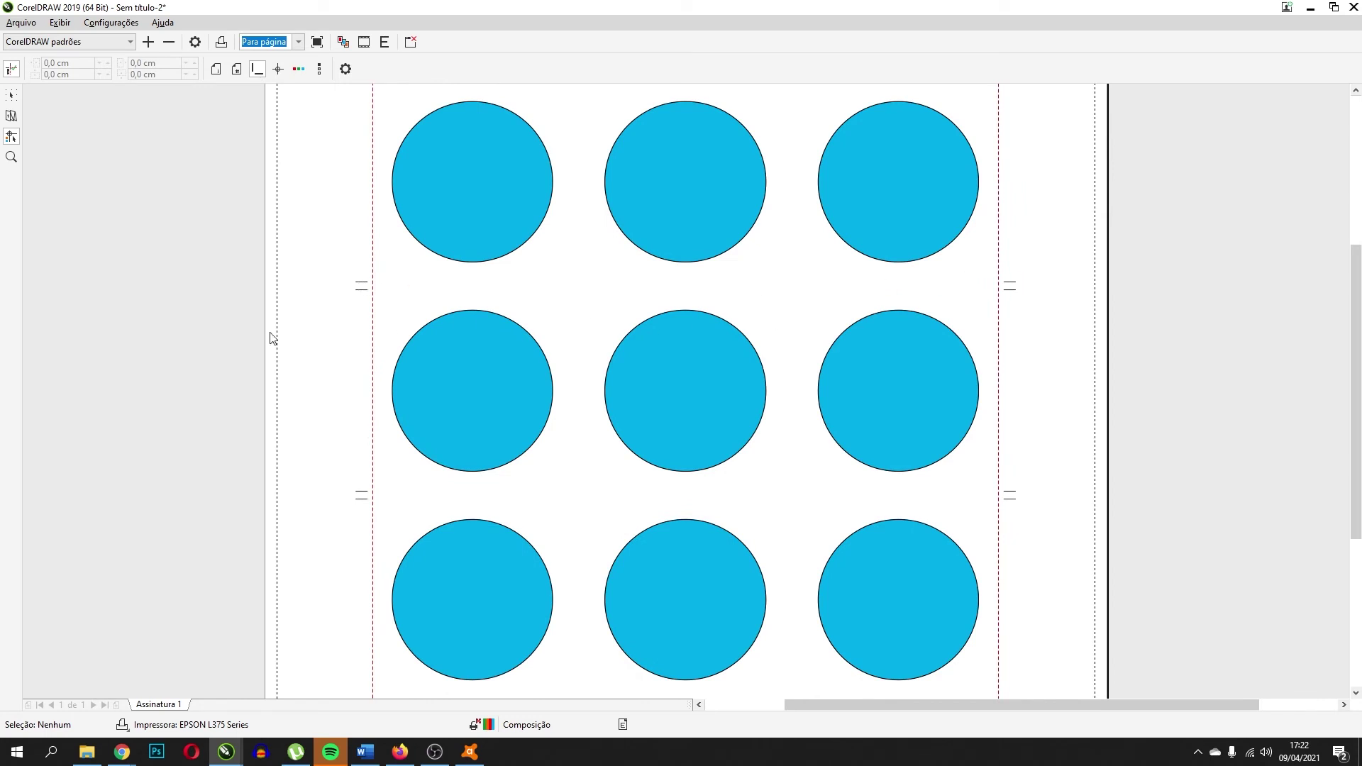
scroll(567, 370, down, 2)
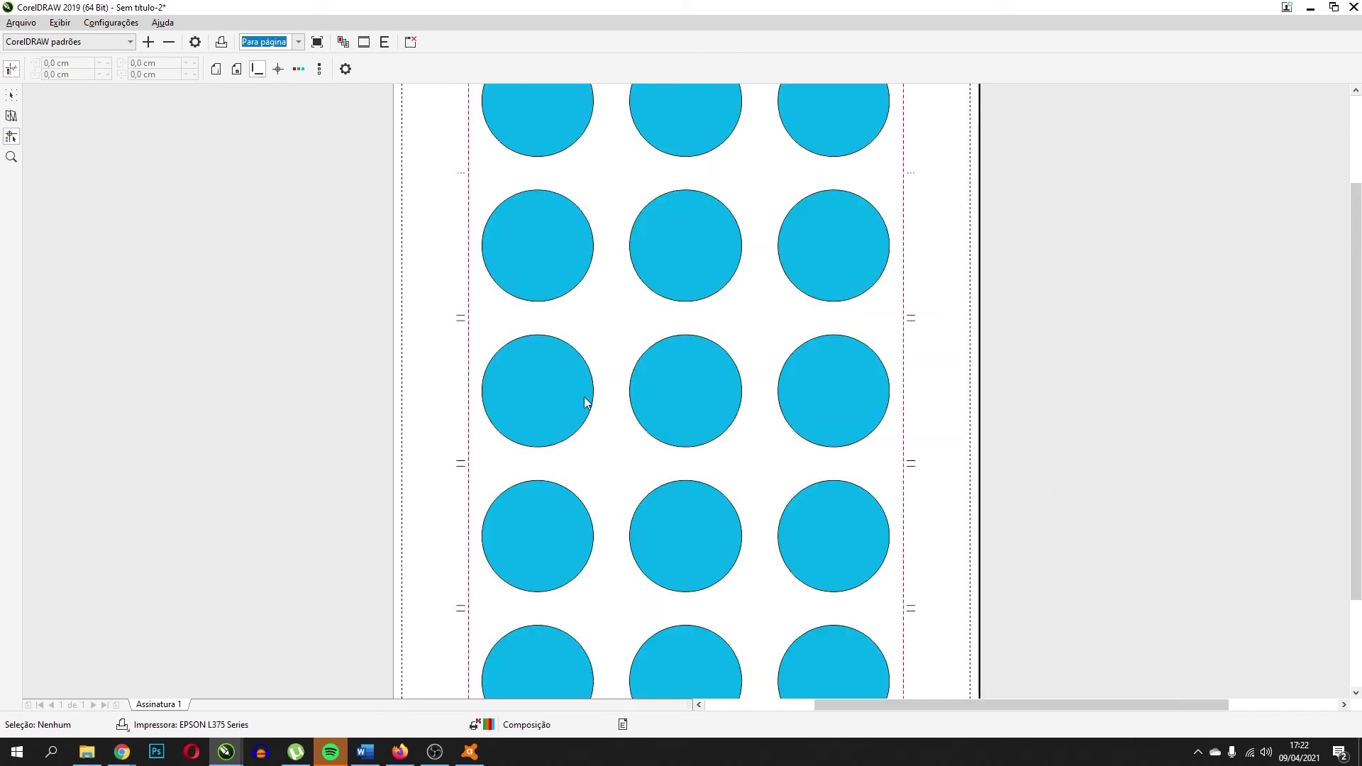
drag(1355, 281, 1355, 195)
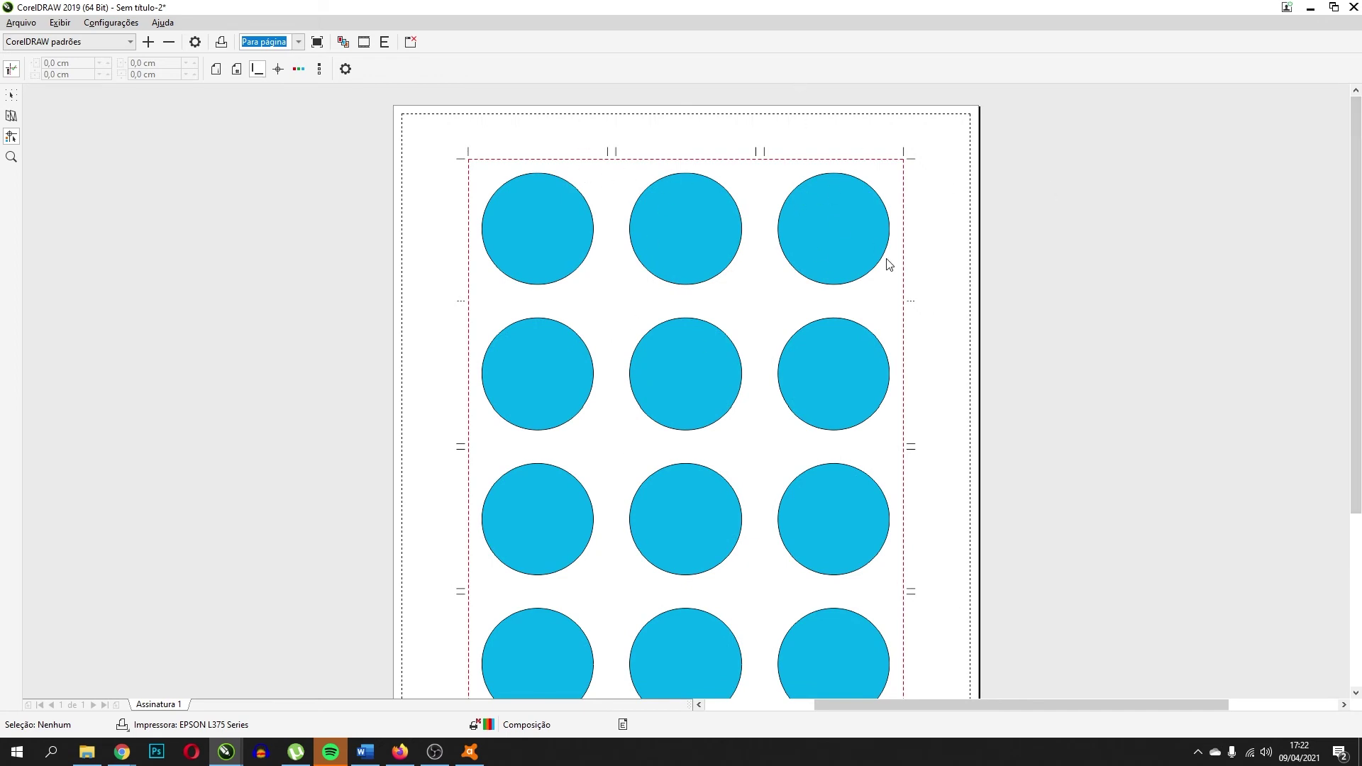
click(282, 71)
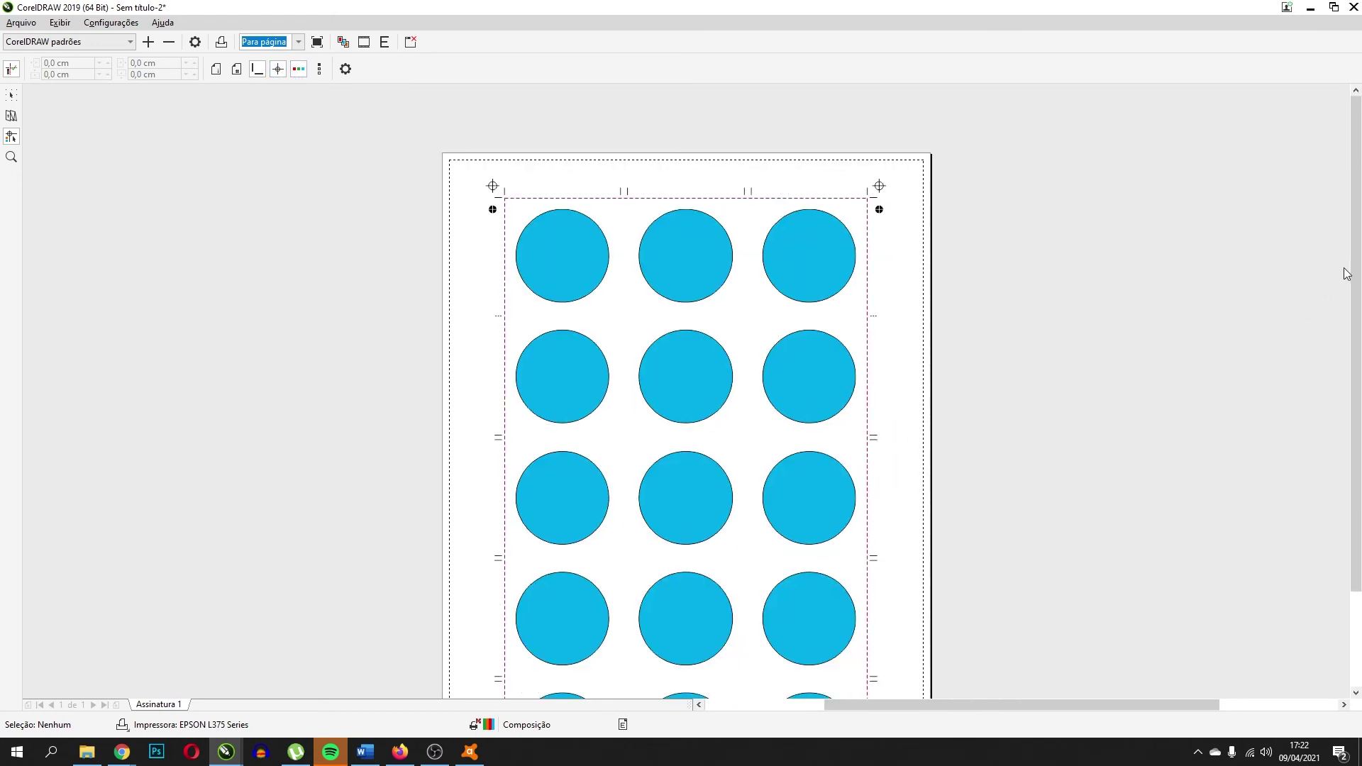
drag(1351, 305, 1360, 424)
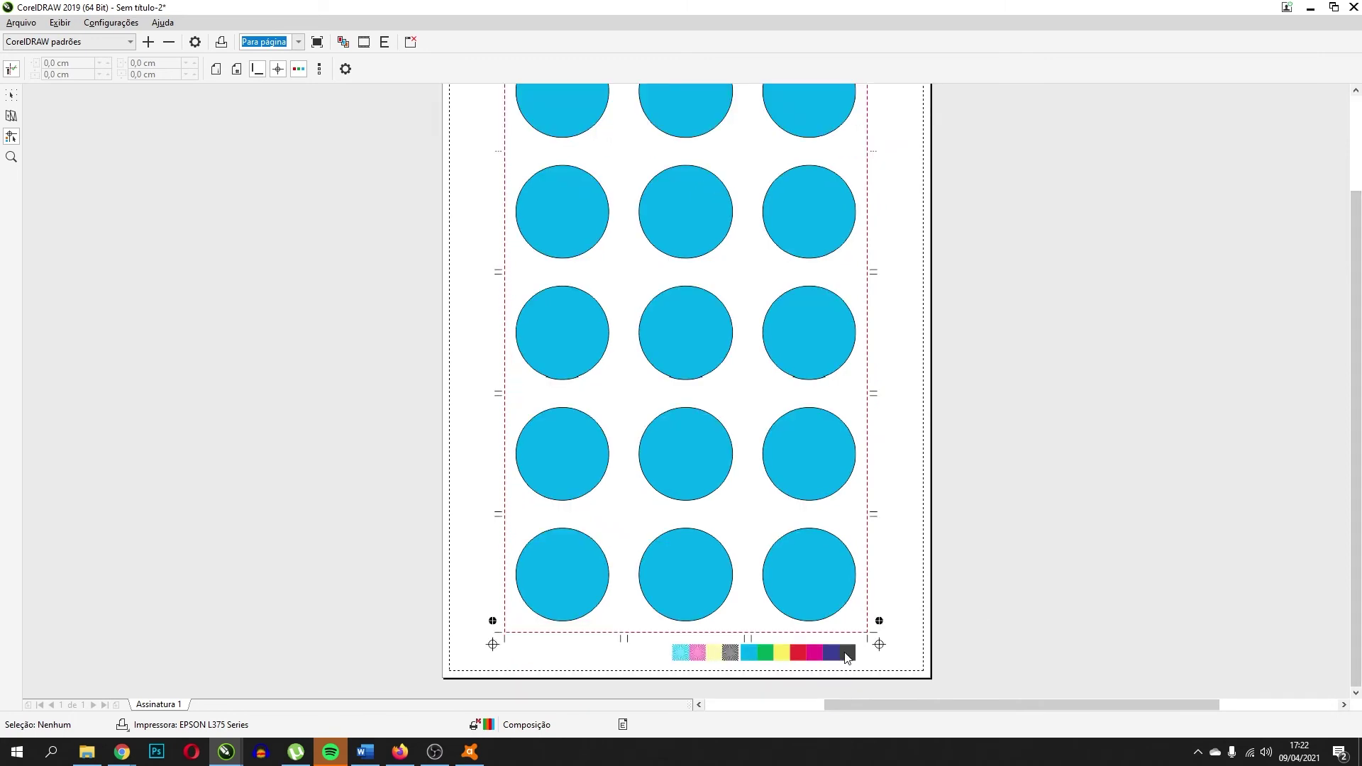
Turn off the color calibration bar and try the densitometer scale on the sheet.
click(297, 70)
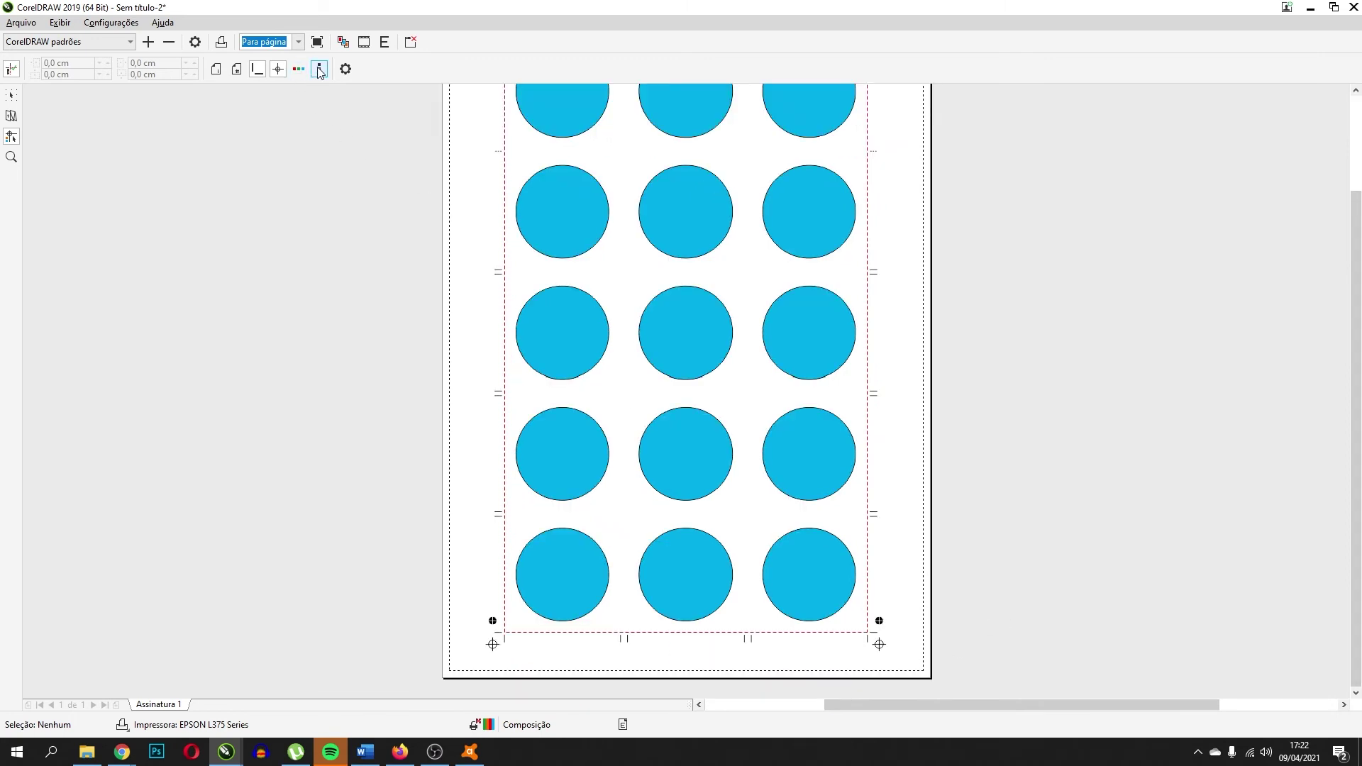
click(320, 70)
click(318, 71)
Close the print preview and delete the cyan circle from the page.
drag(1355, 364, 1355, 271)
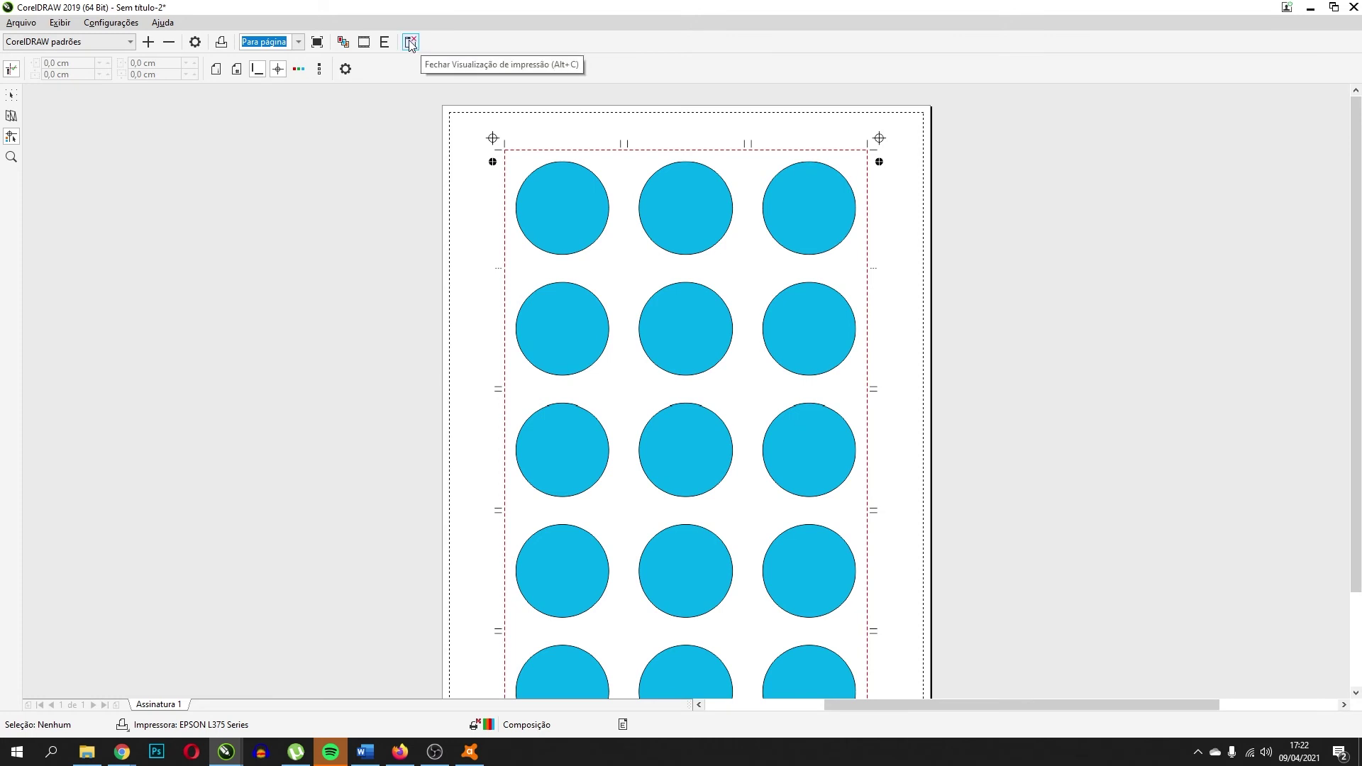
key(alt+c)
click(611, 305)
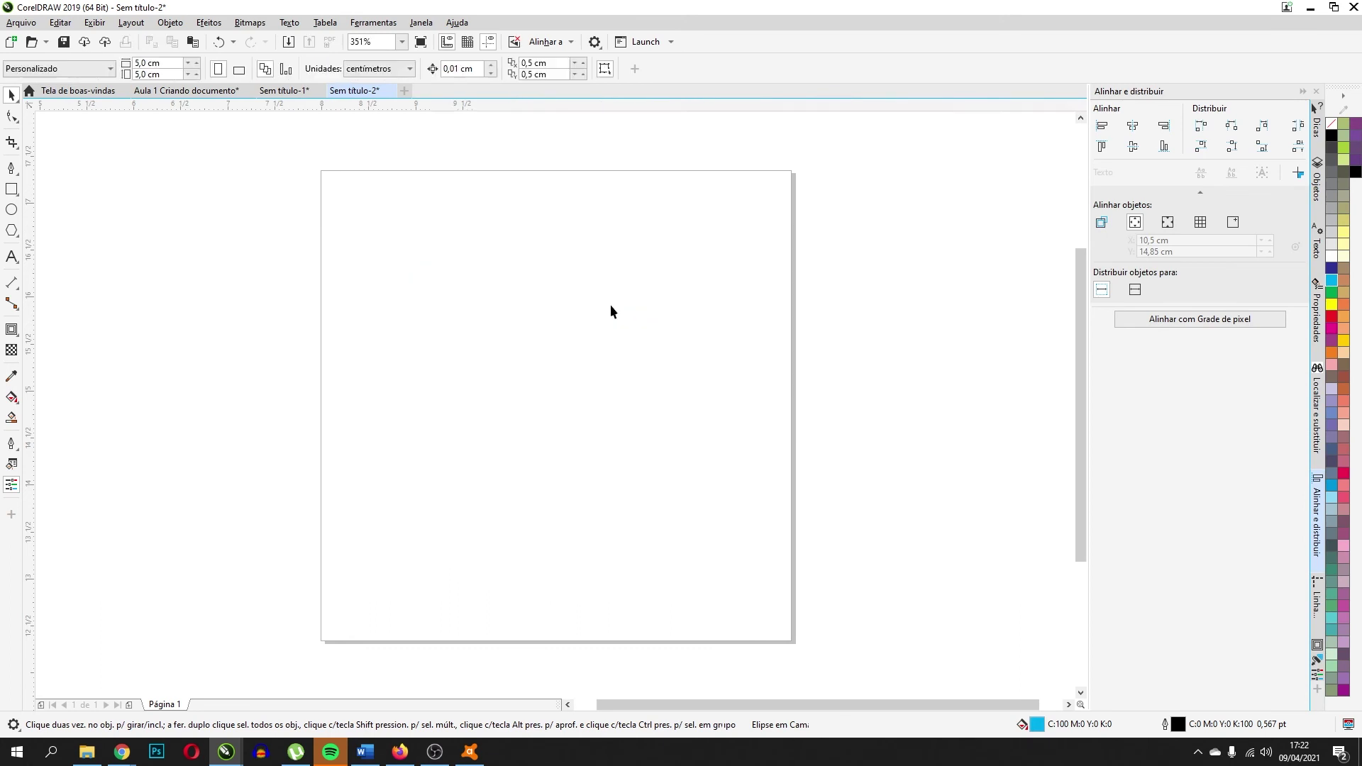
key(Delete)
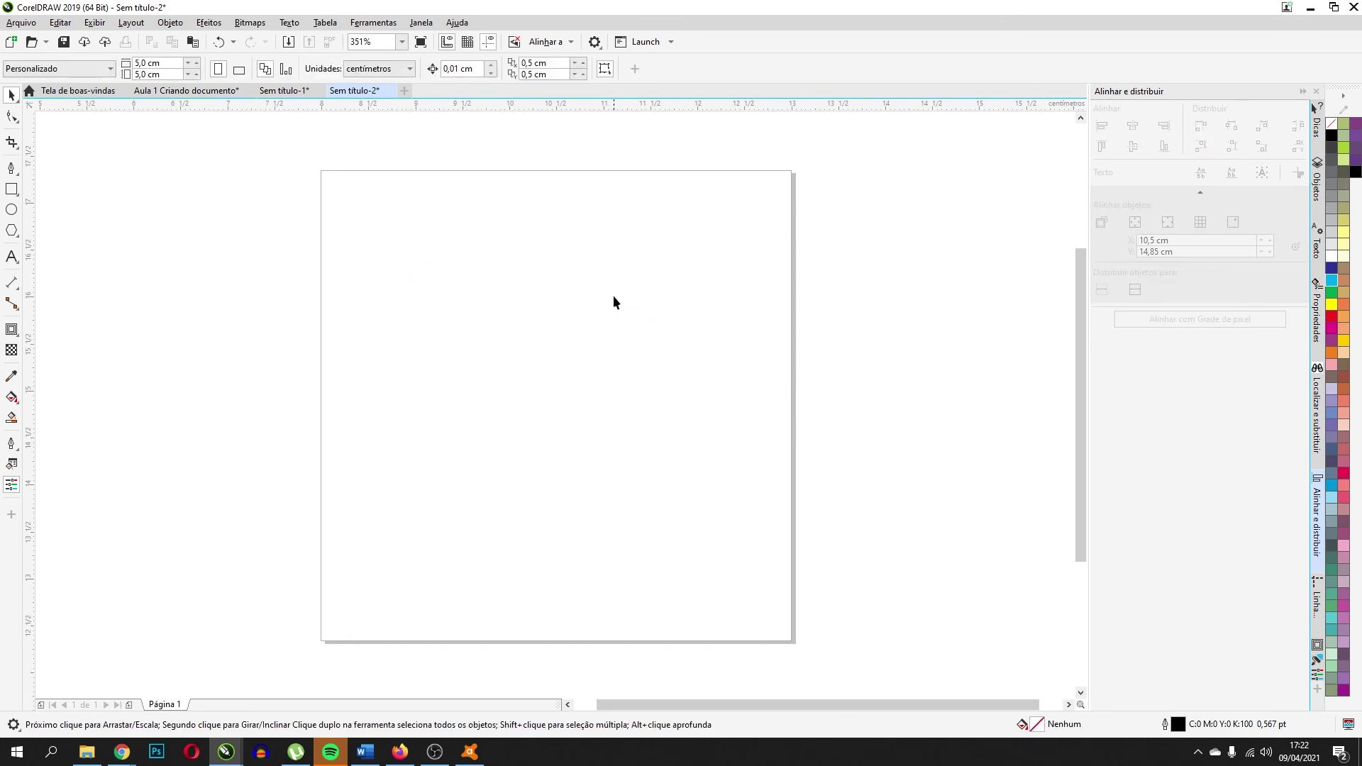
Create a page-sized 5 x 5 cm rectangle, fill it with cyan and open the print preview.
double_click(12, 190)
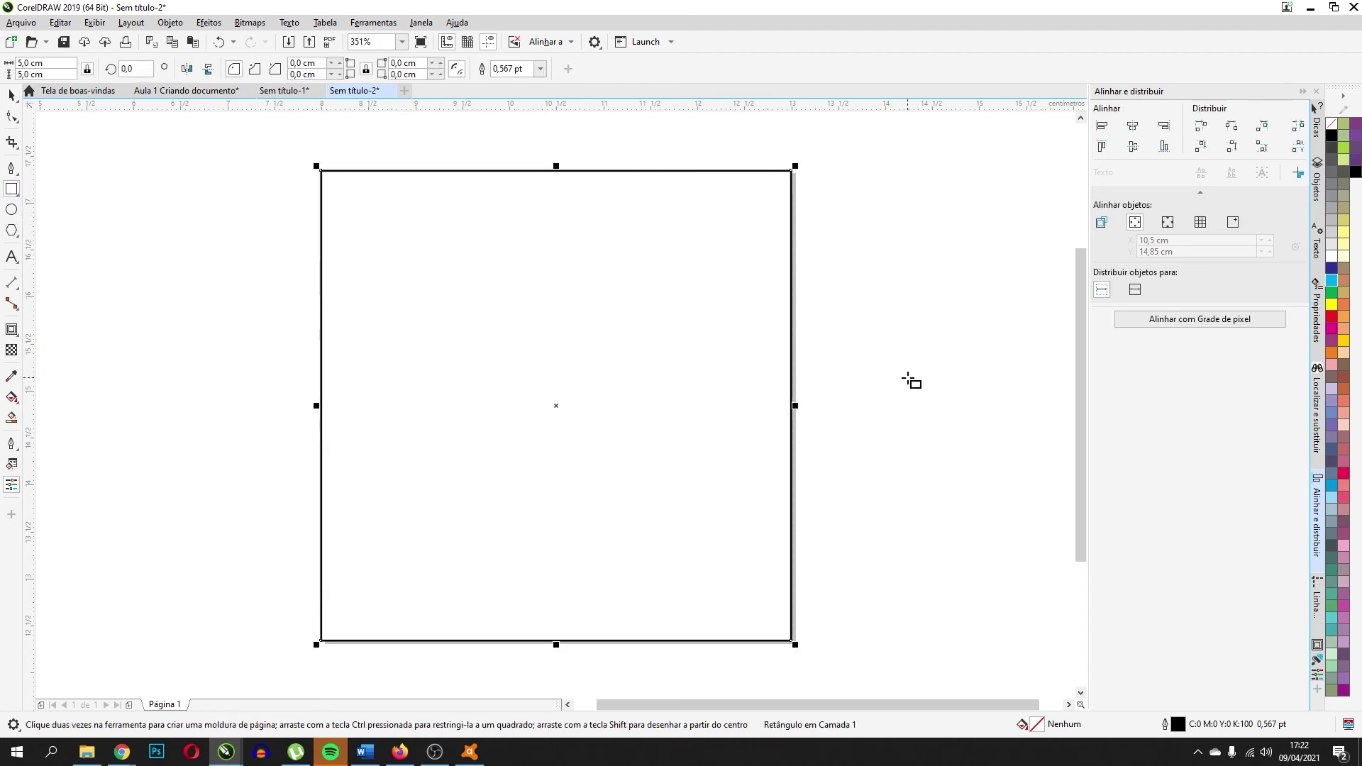
click(1331, 280)
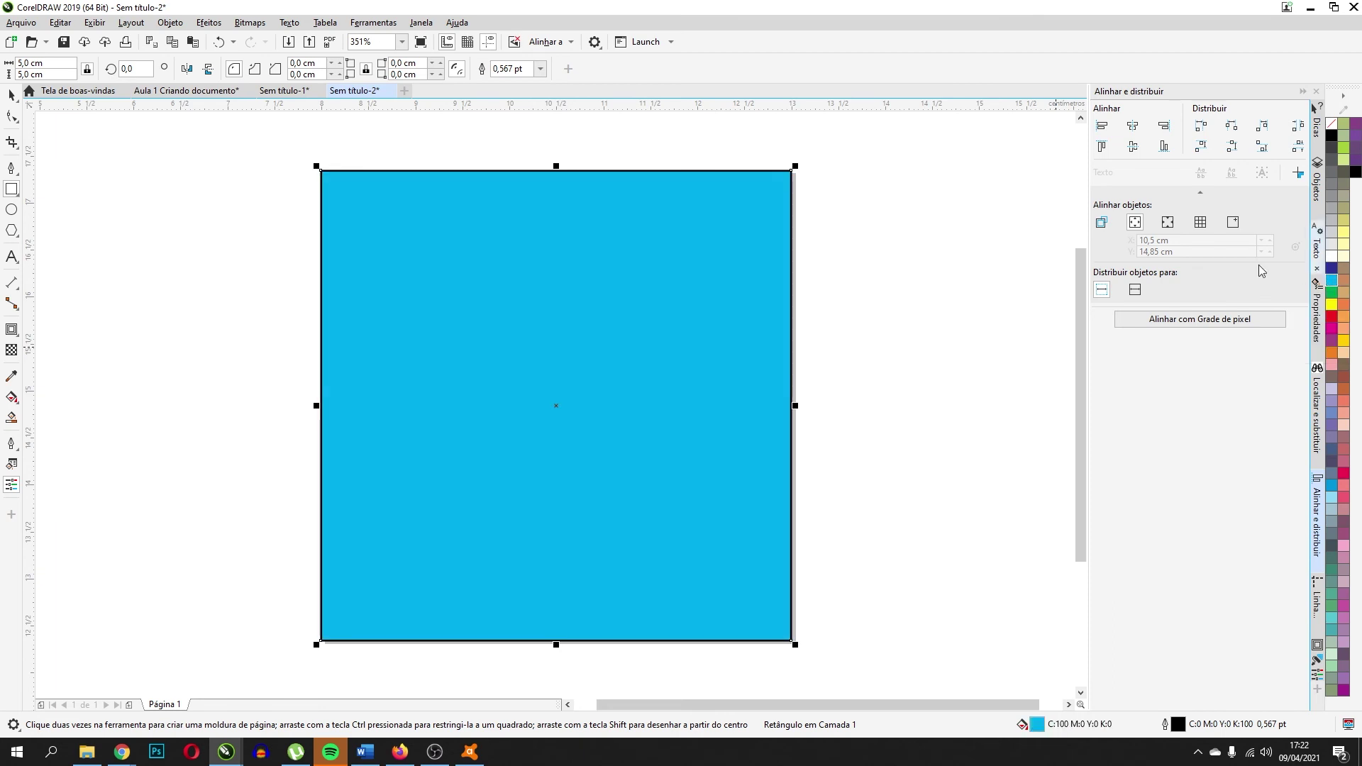
click(26, 23)
click(197, 426)
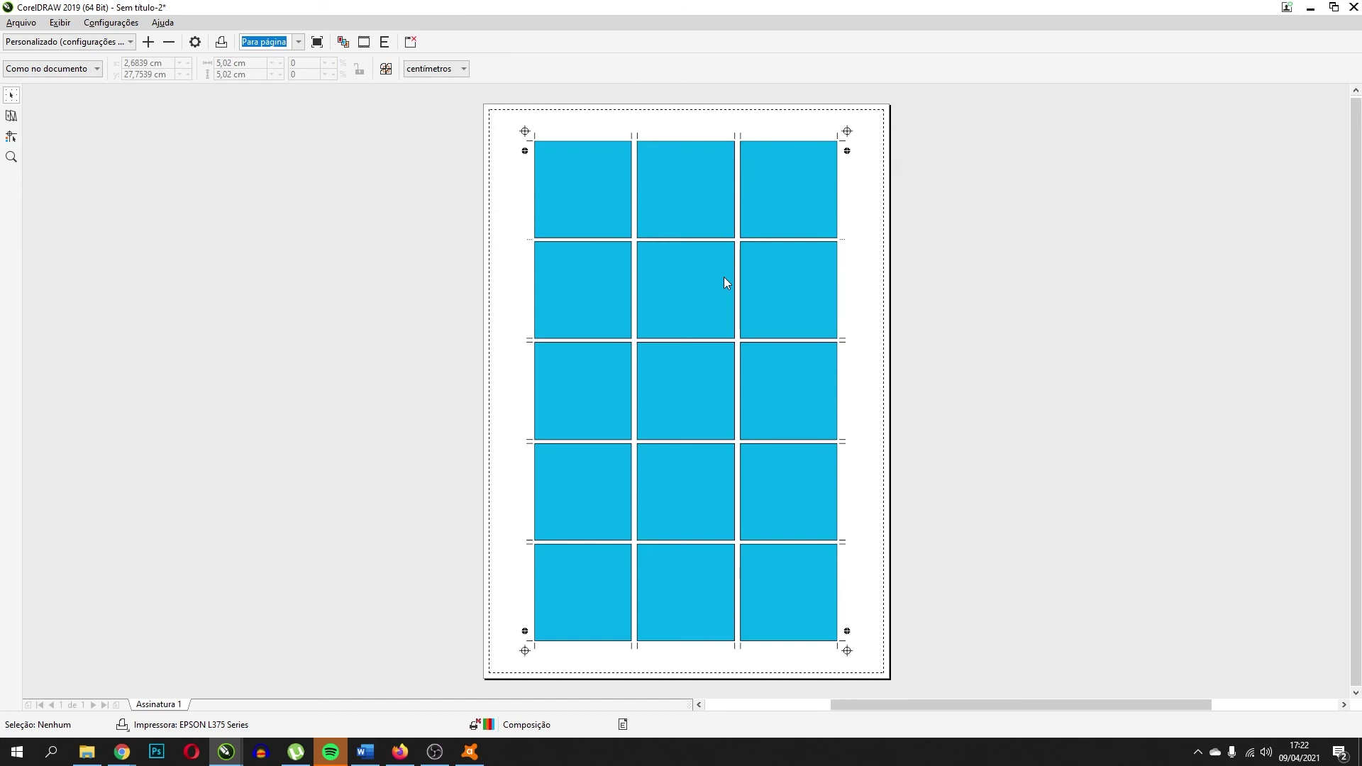
Examine the crop and registration marks around the repeated squares up close.
click(11, 157)
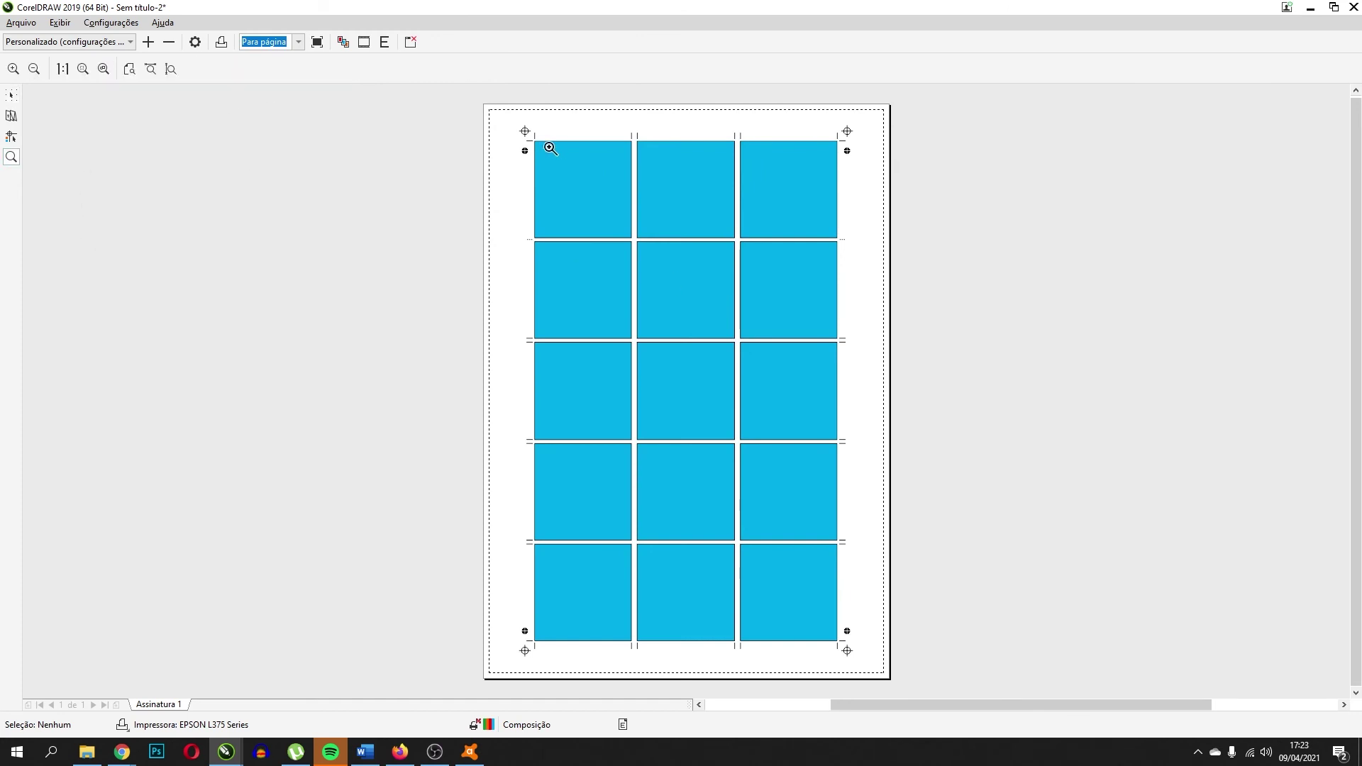
click(553, 152)
click(721, 451)
click(683, 353)
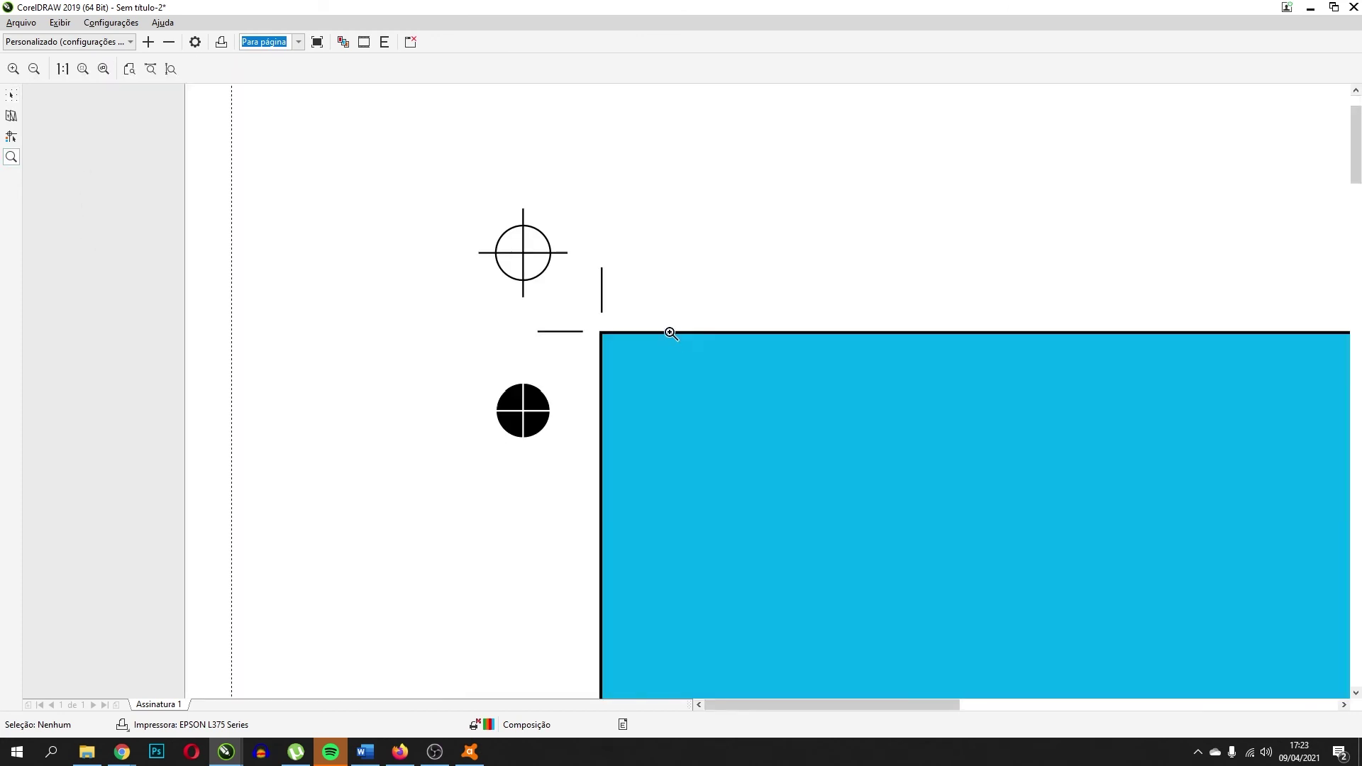
click(669, 328)
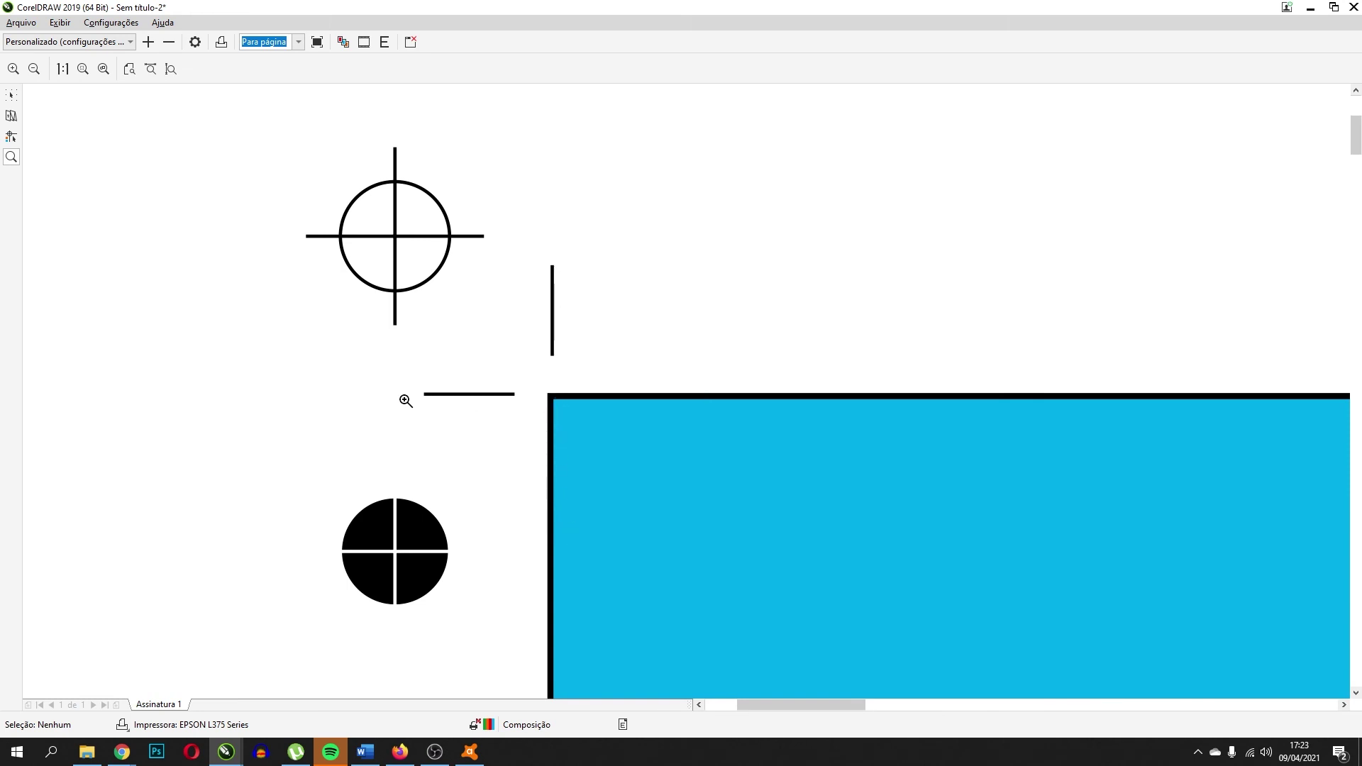
scroll(780, 405, down, 4)
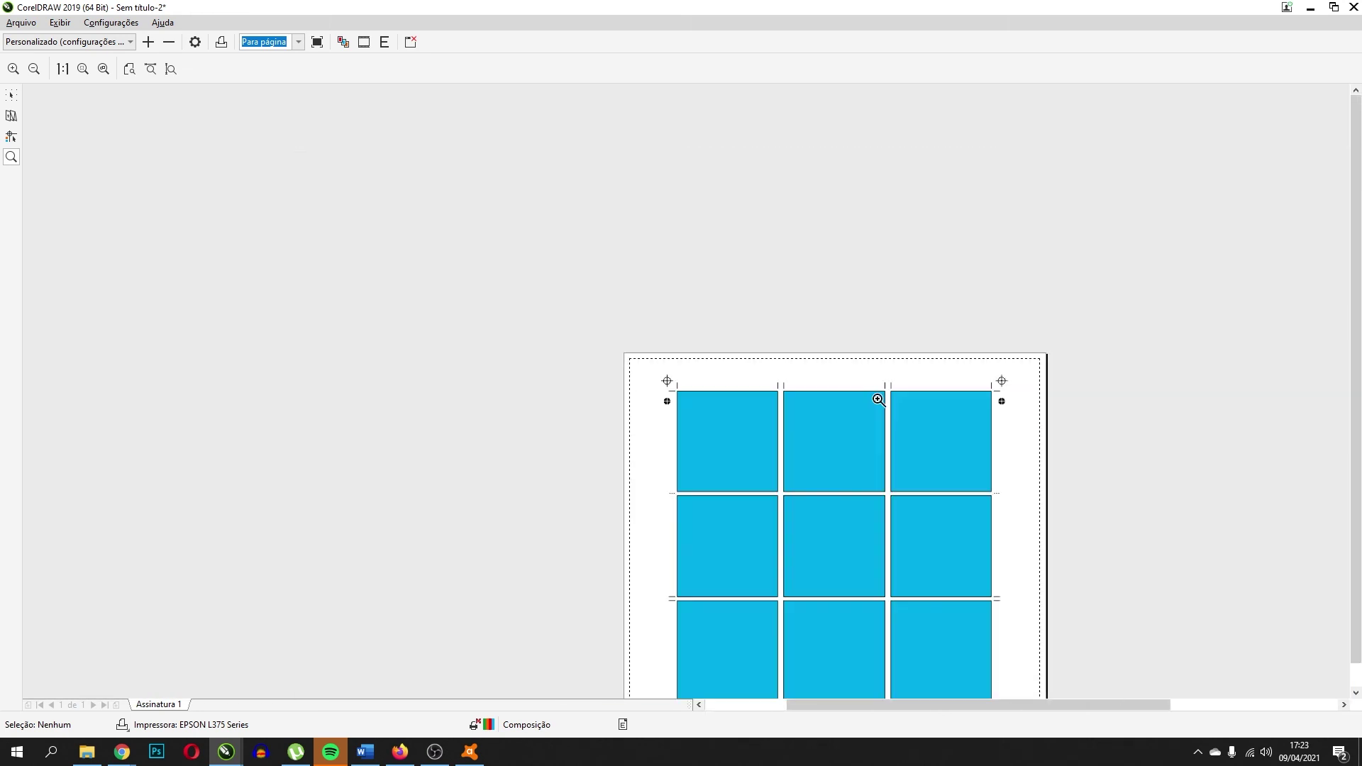
scroll(814, 444, up, 4)
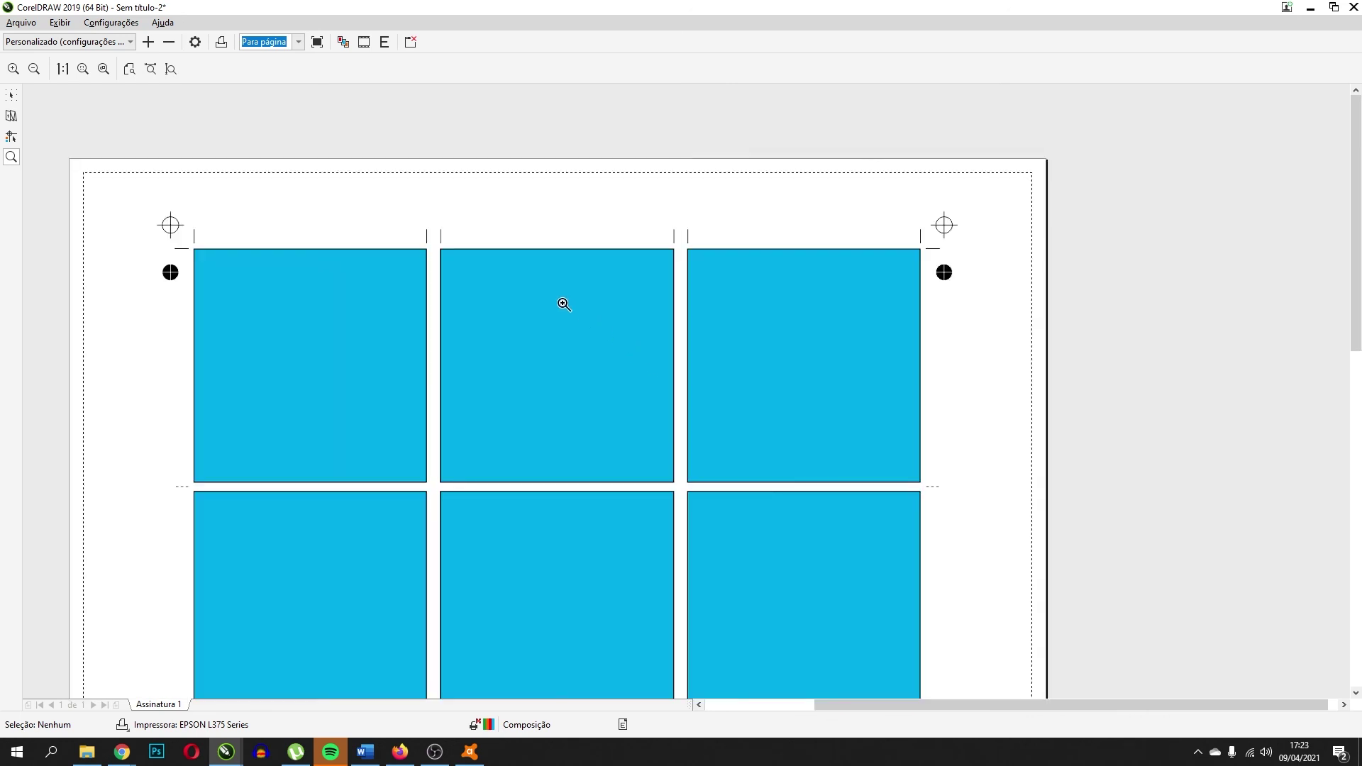
scroll(461, 315, down, 3)
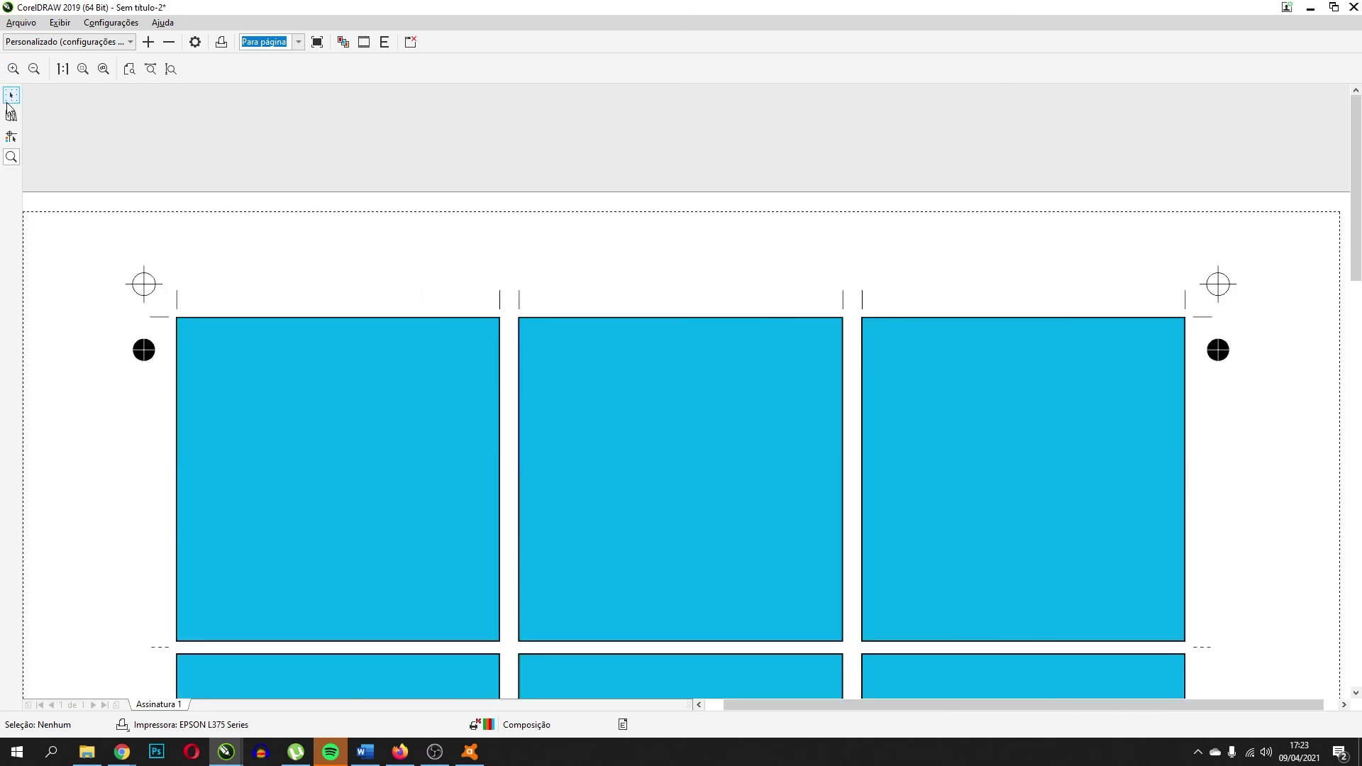
Set the vertical gutters between the columns of the imposition layout to 0 cm.
click(11, 116)
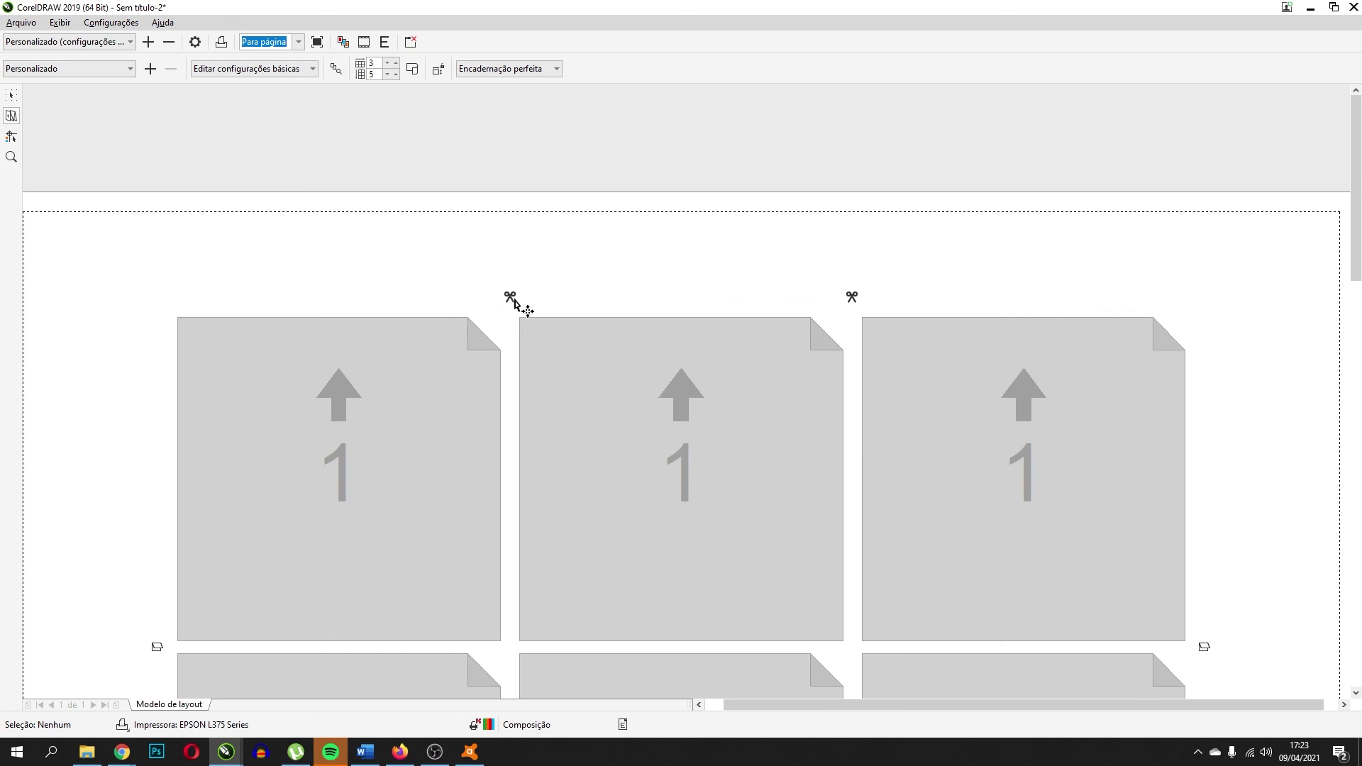
click(511, 360)
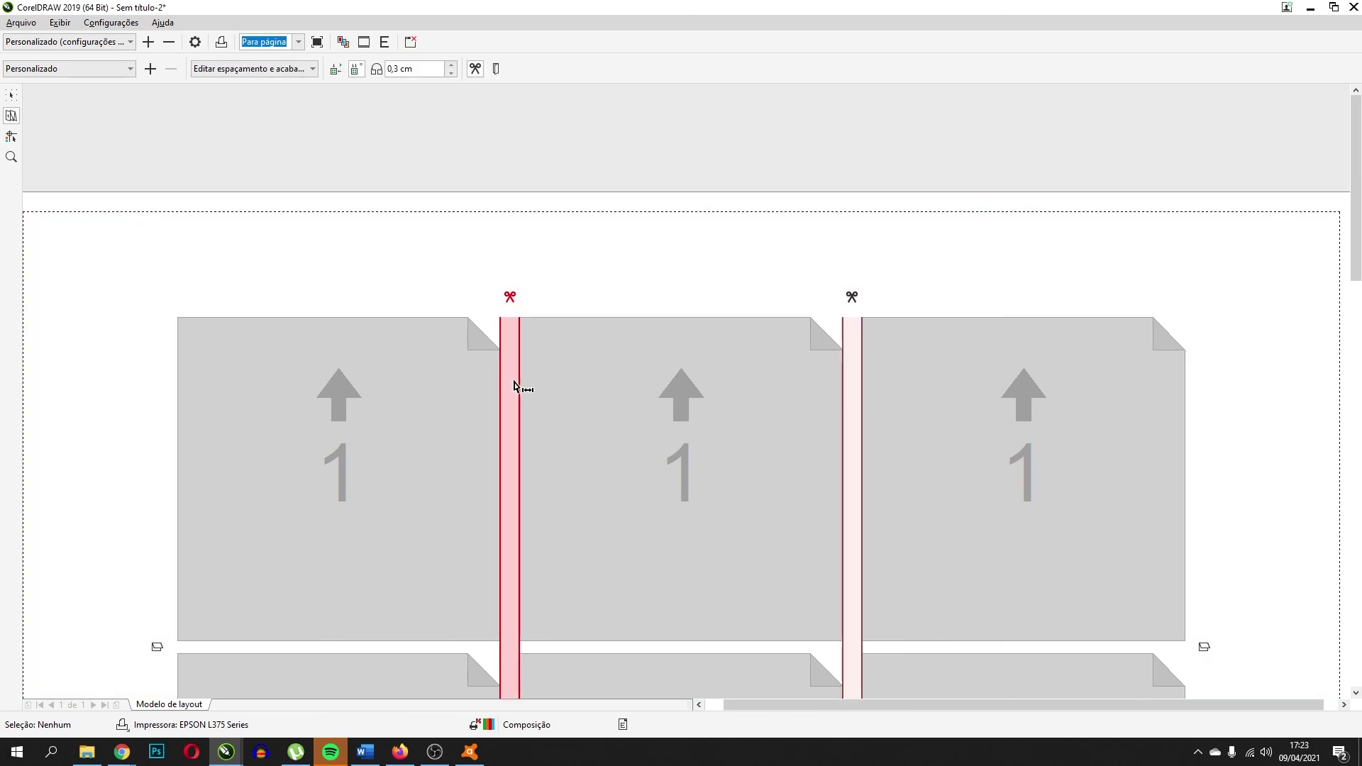
click(451, 73)
click(451, 73)
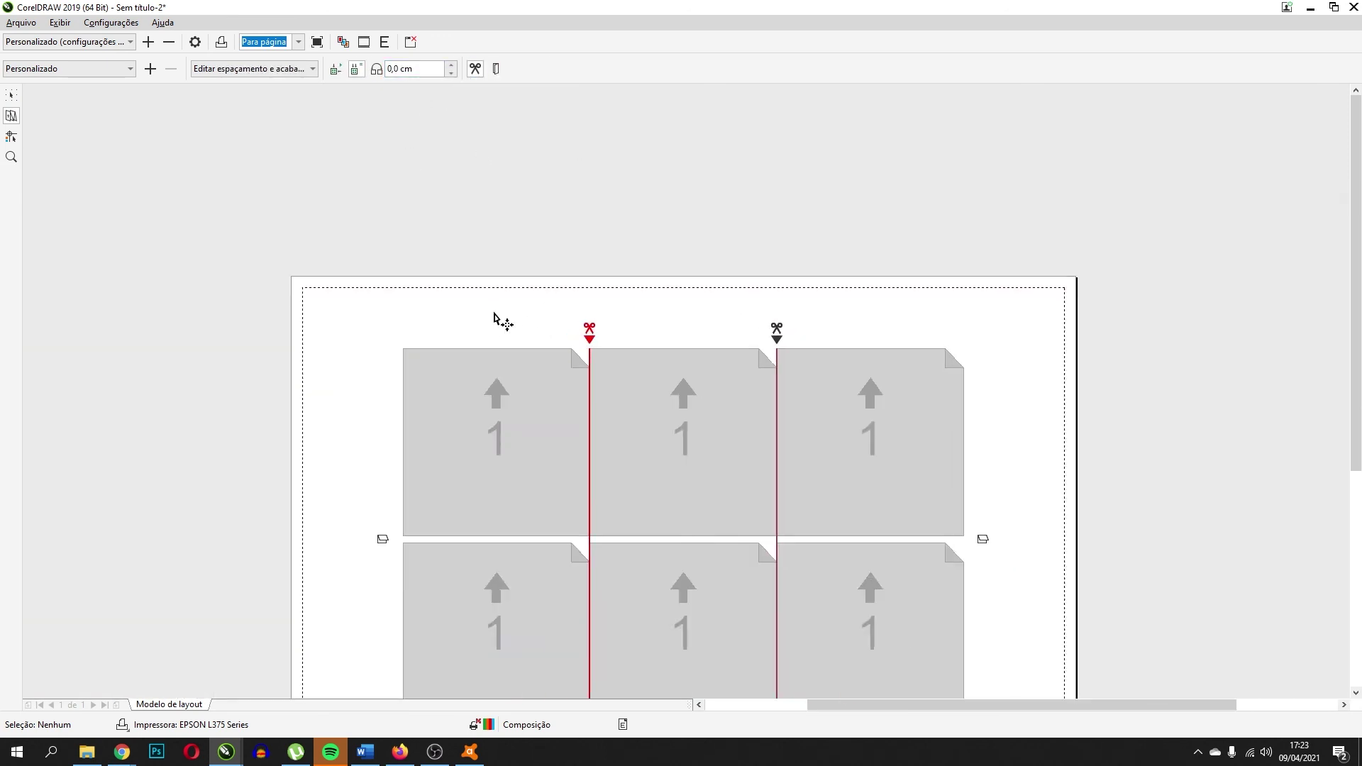
Remove the horizontal gutters between the rows of the imposition layout.
click(450, 517)
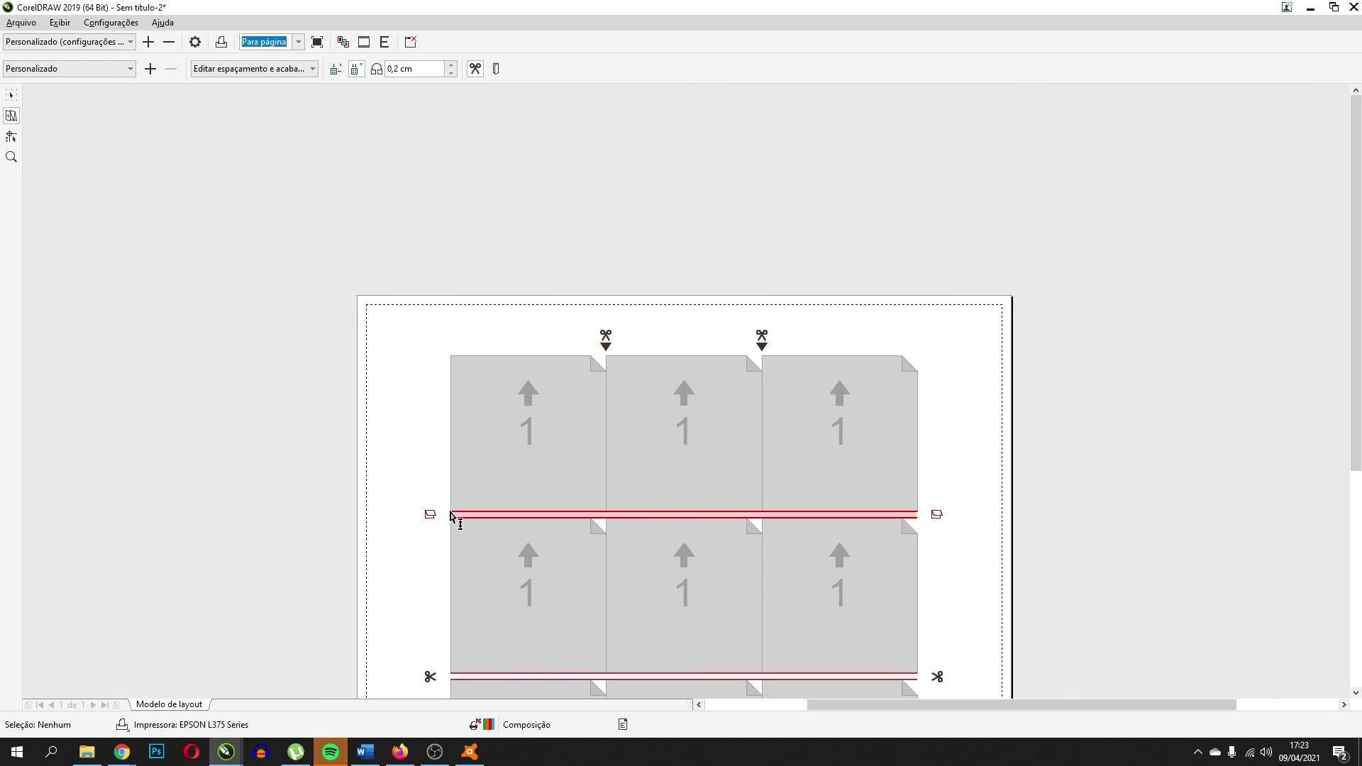
click(452, 74)
click(451, 73)
Display the sheet of adjoining squares and inspect its cut marks along the whole page.
click(11, 94)
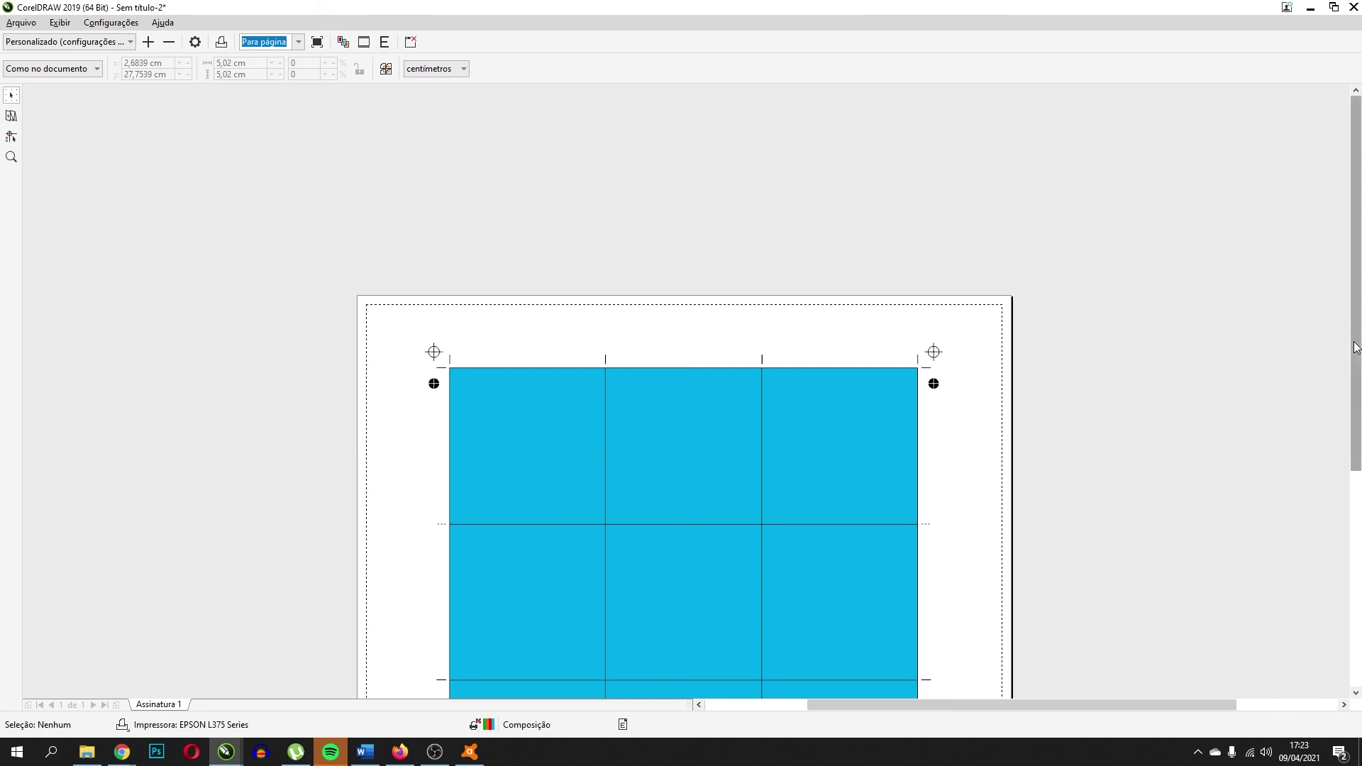
drag(1355, 377, 1357, 596)
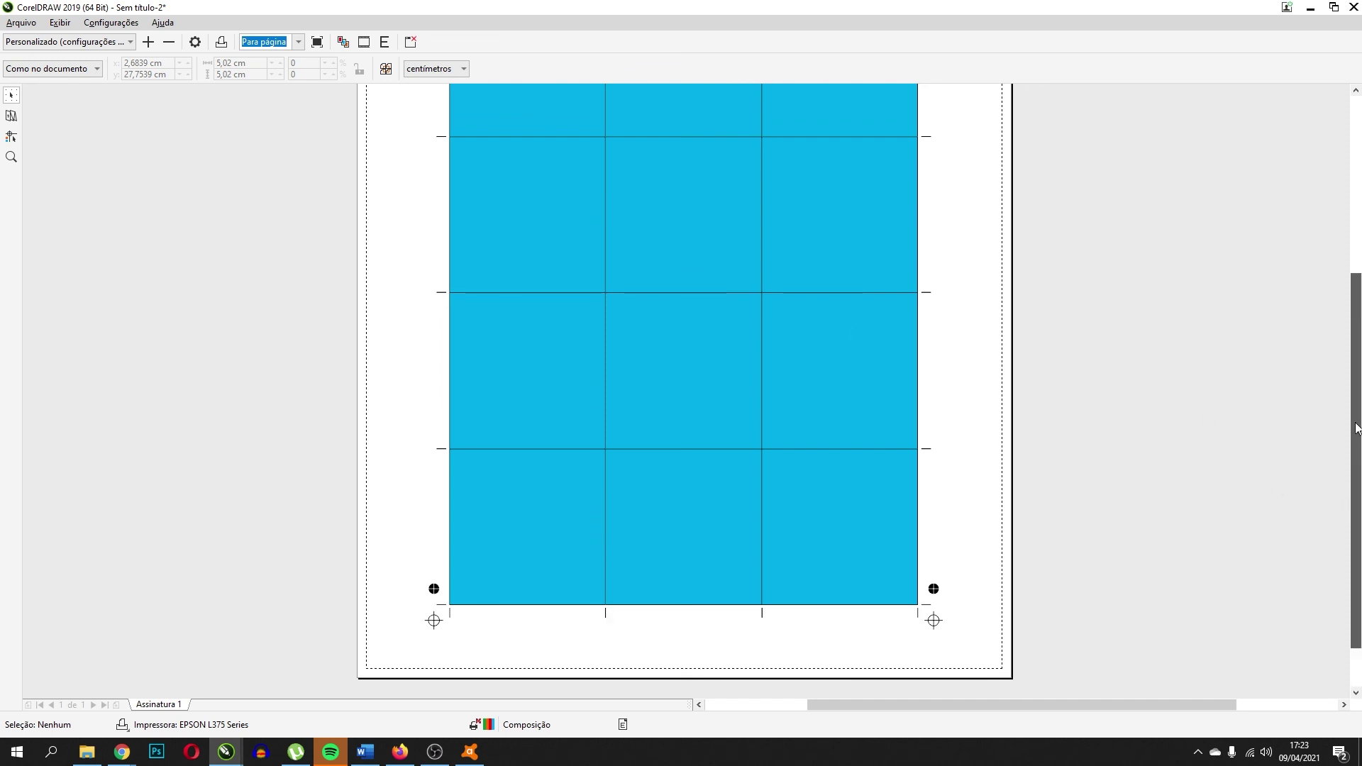
drag(1353, 500, 1294, 310)
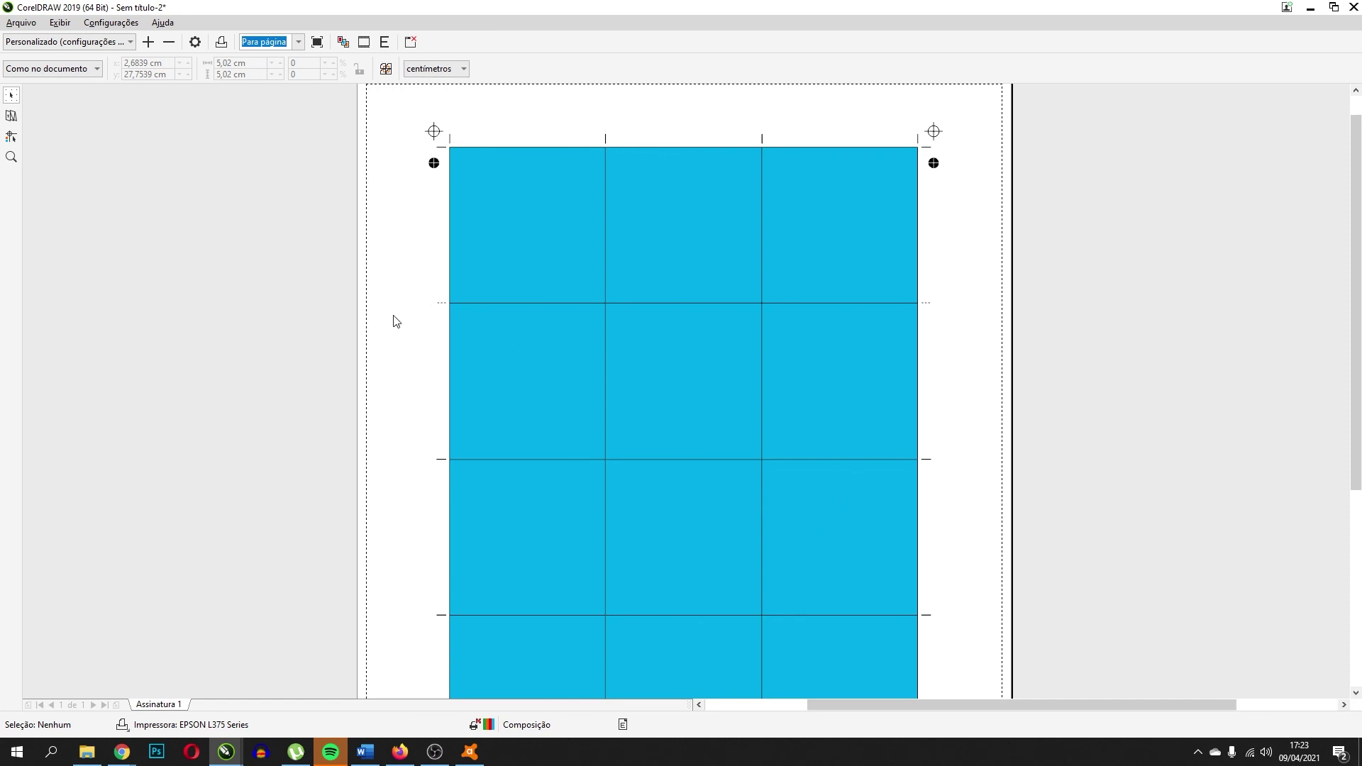
scroll(560, 270, down, 1)
scroll(869, 384, down, 1)
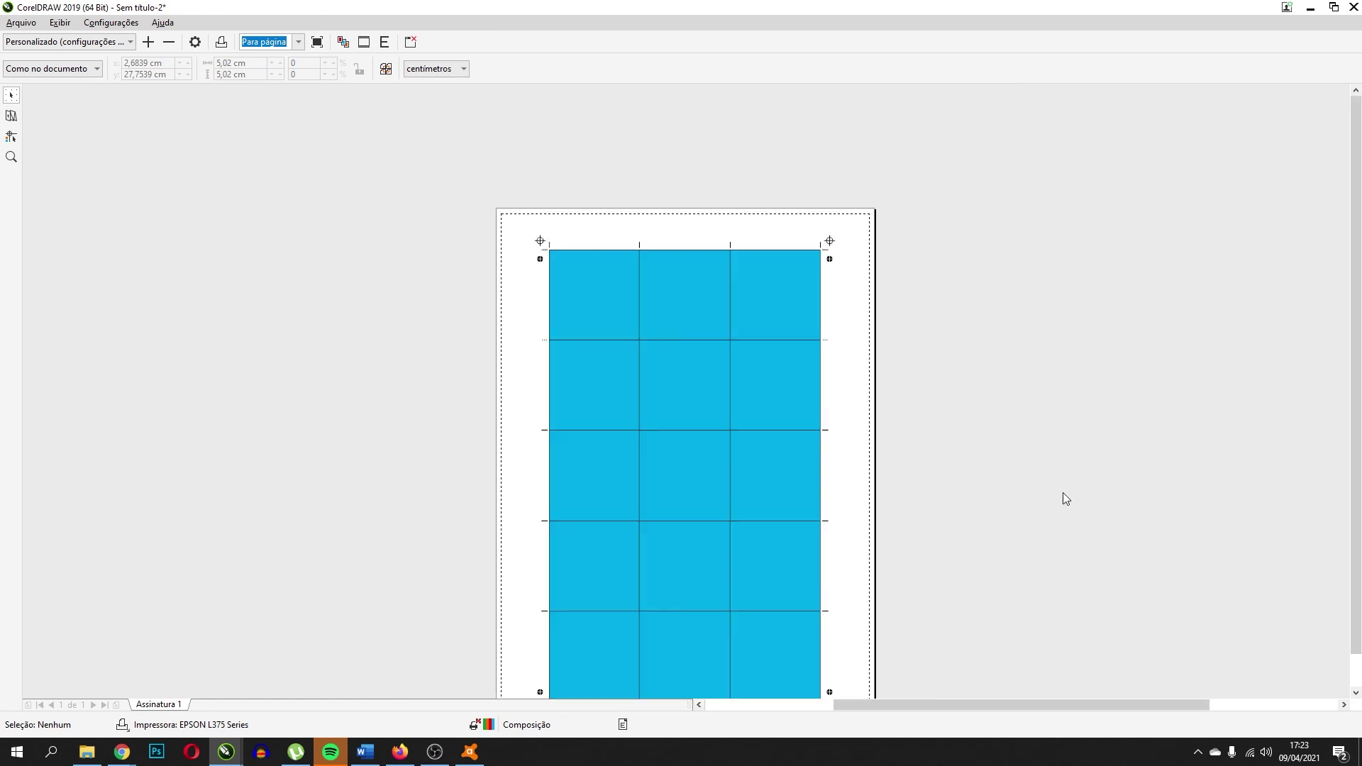
drag(1358, 417, 1360, 448)
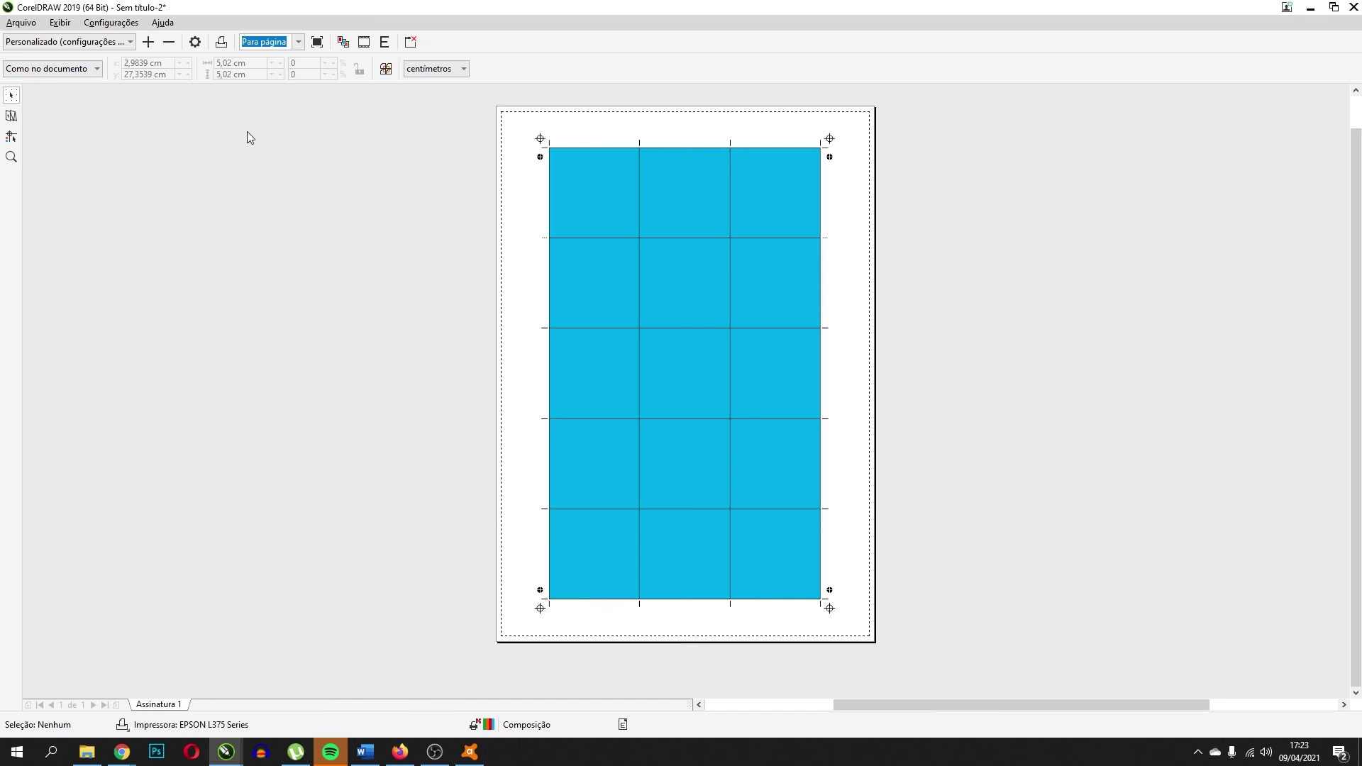
Check the general print options without changing them, close the print preview and activate the Pick tool.
click(194, 43)
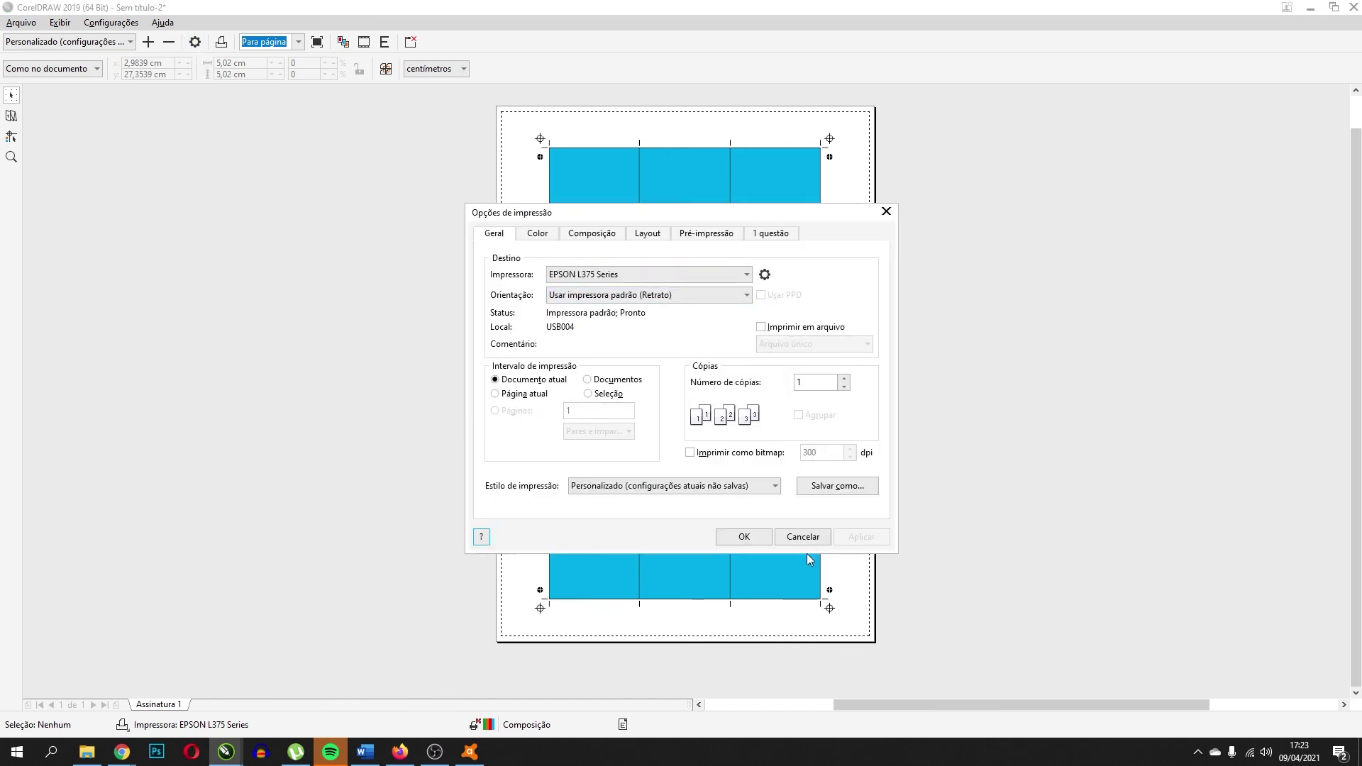
click(804, 537)
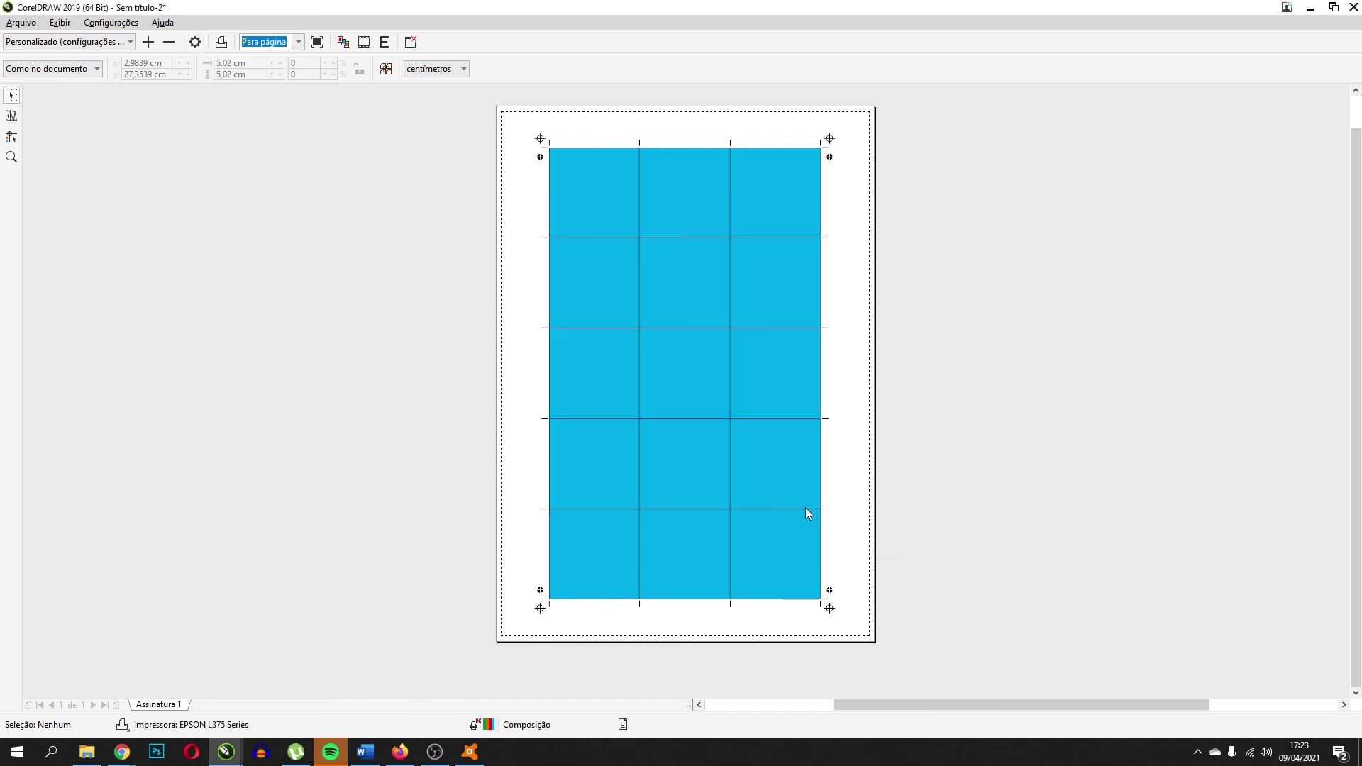
click(408, 45)
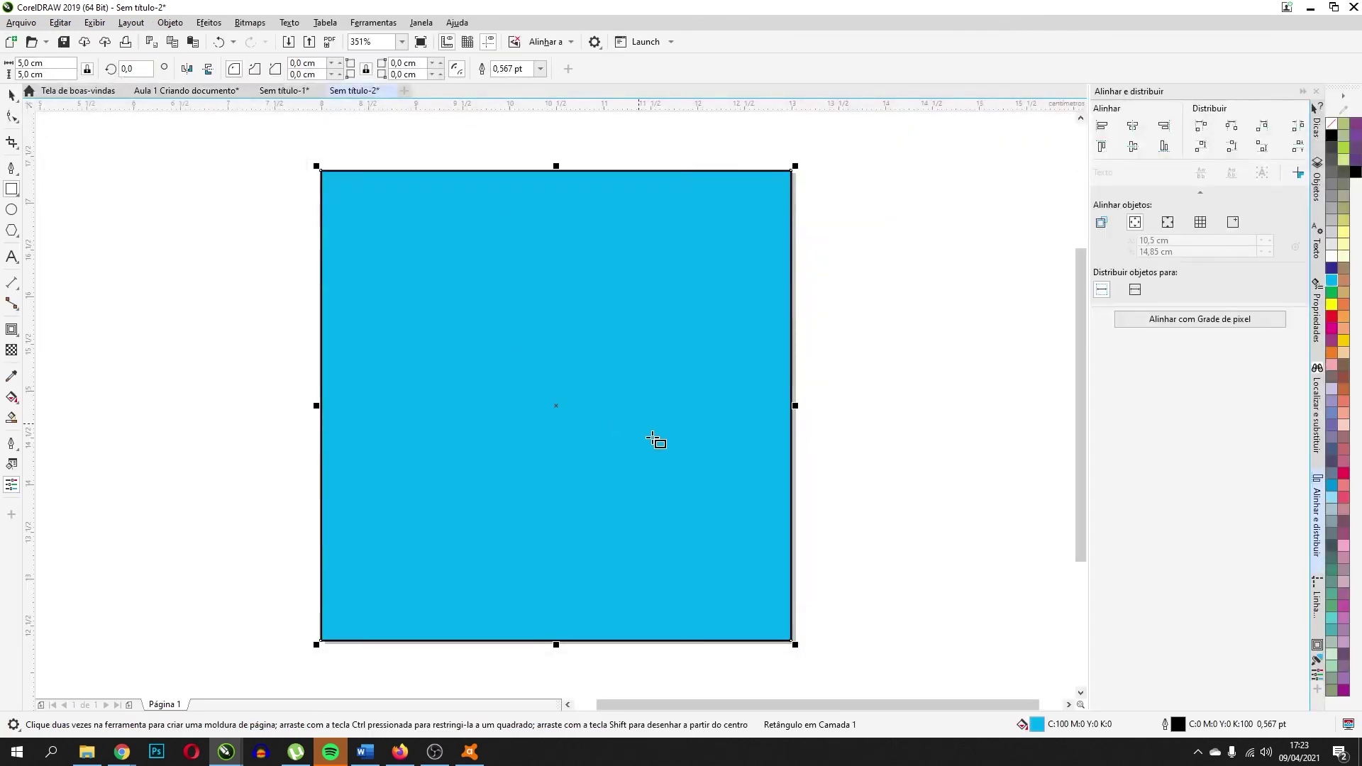
key(space)
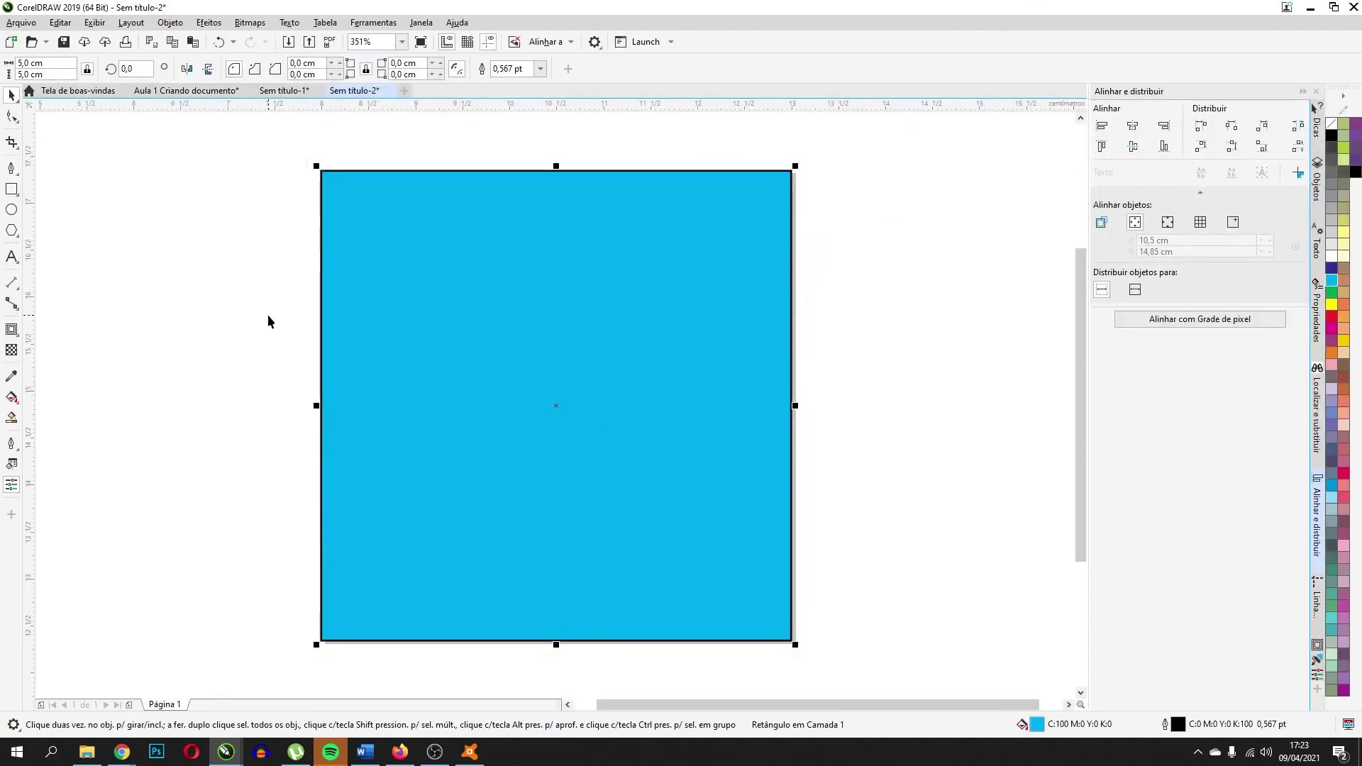